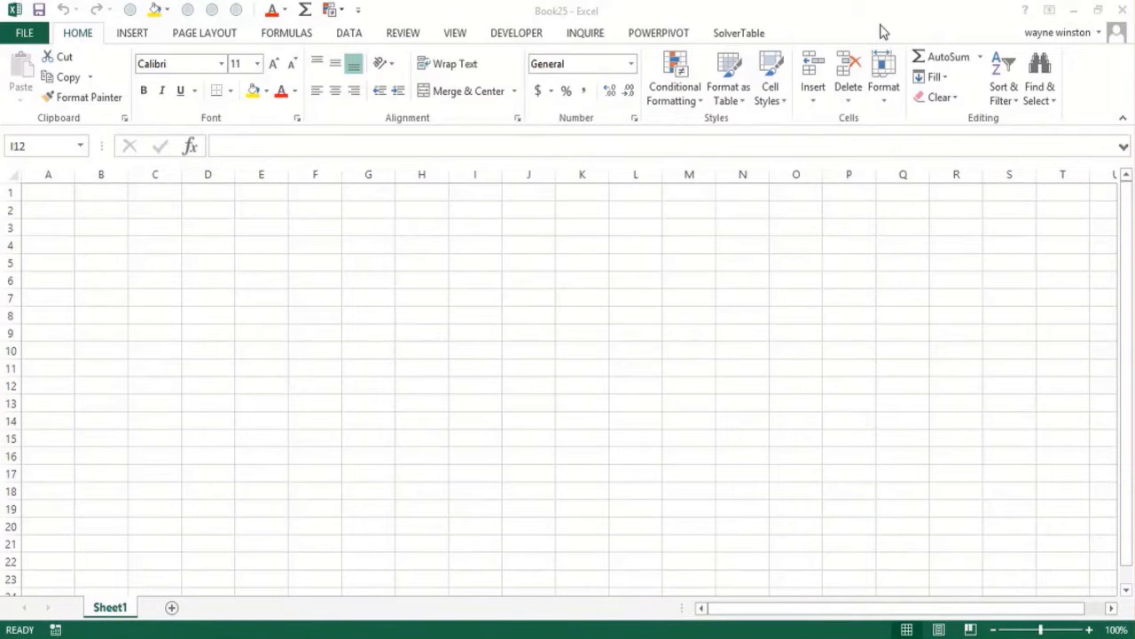
Collapse the ribbon to give the empty worksheet more room.
click(885, 4)
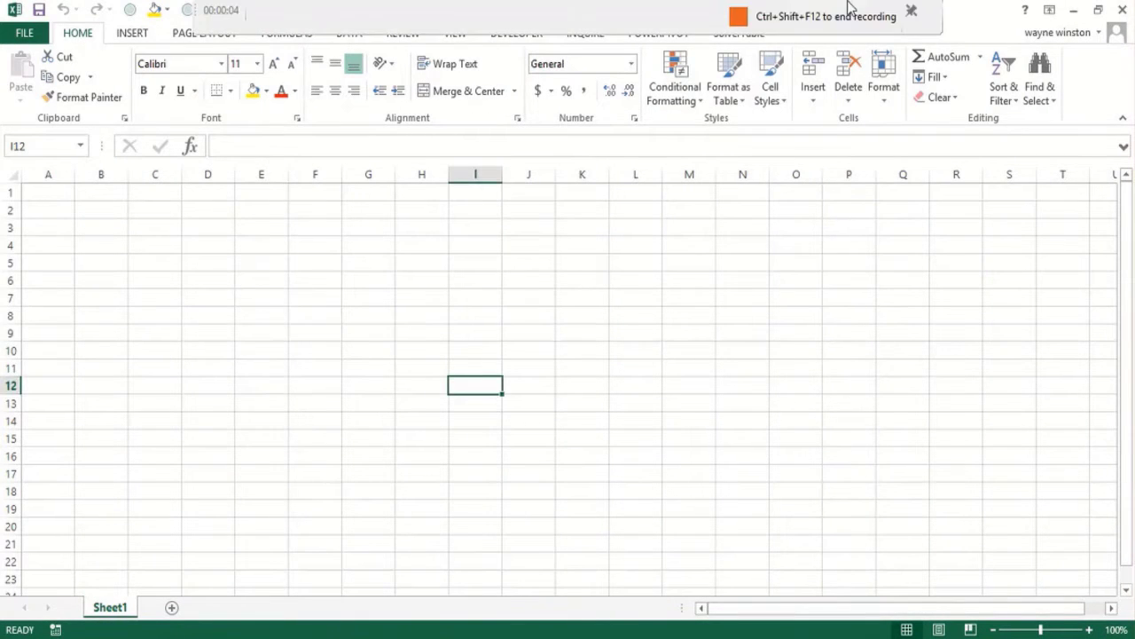
click(393, 262)
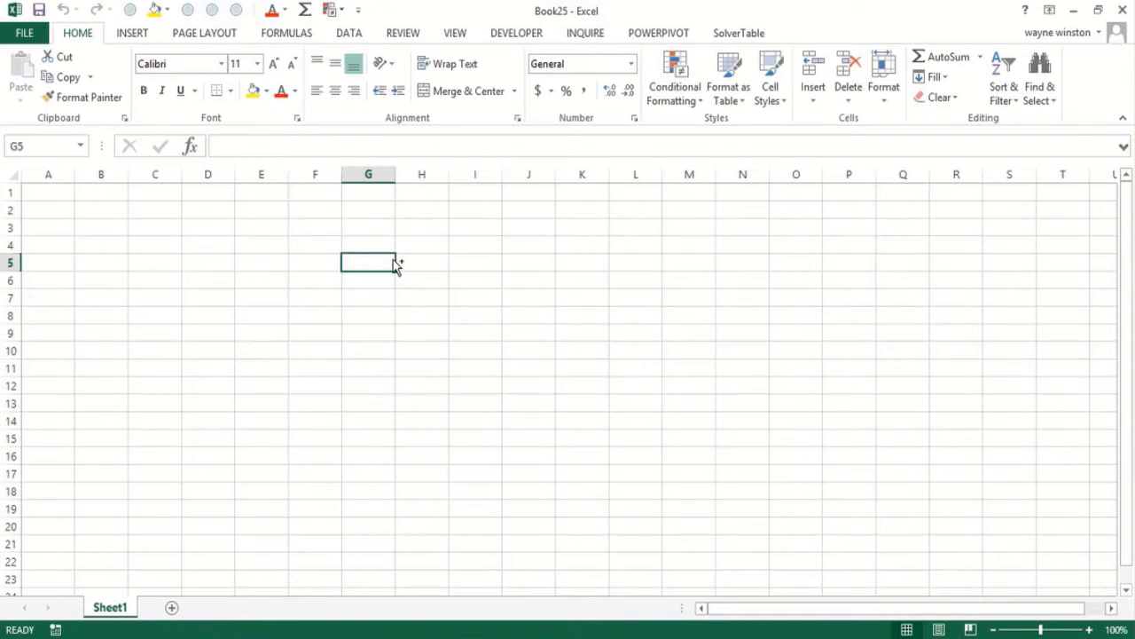
key(ctrl+F1)
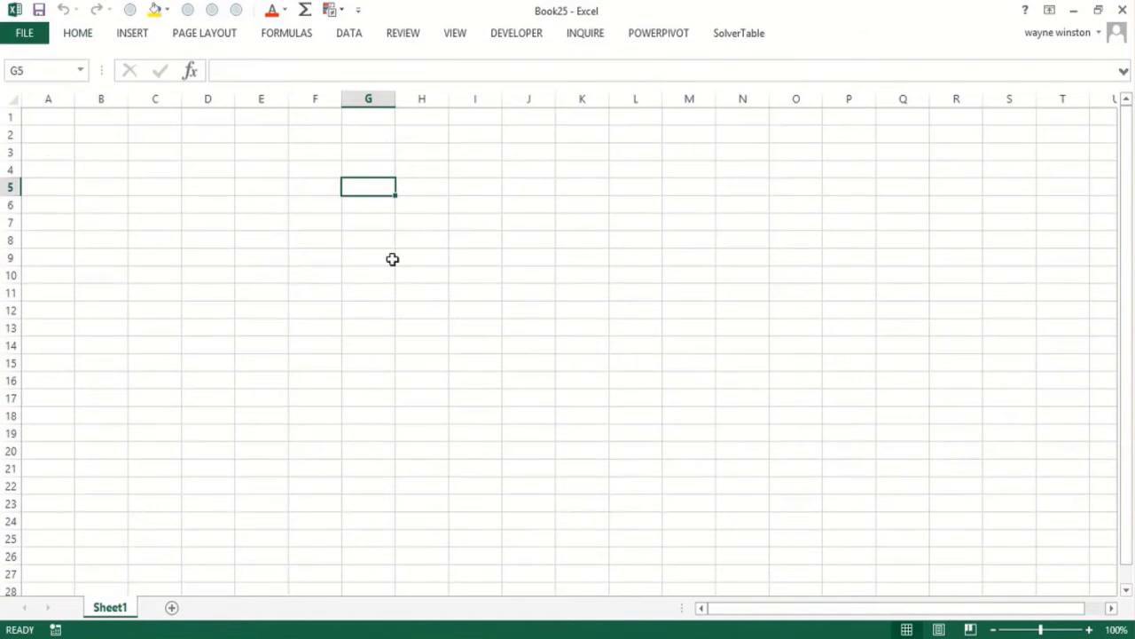
Enter the definition "Experiment is a situation where outcome is uncertain" in cell F4.
click(313, 166)
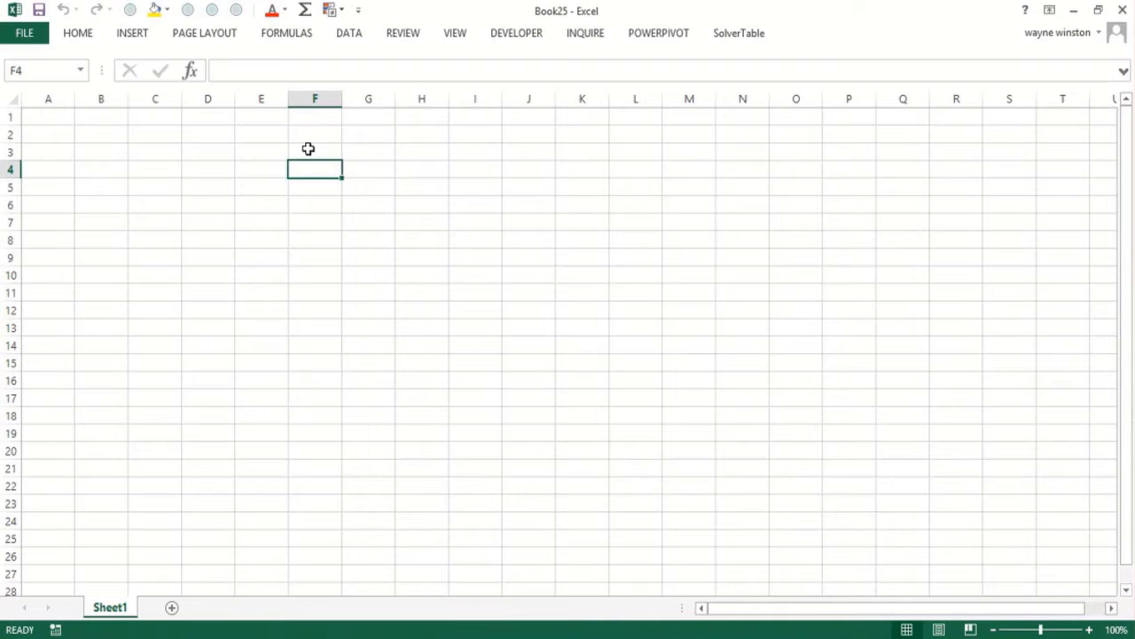
text(Excper)
key(BackSpace)
key(BackSpace)
key(BackSpace)
key(BackSpace)
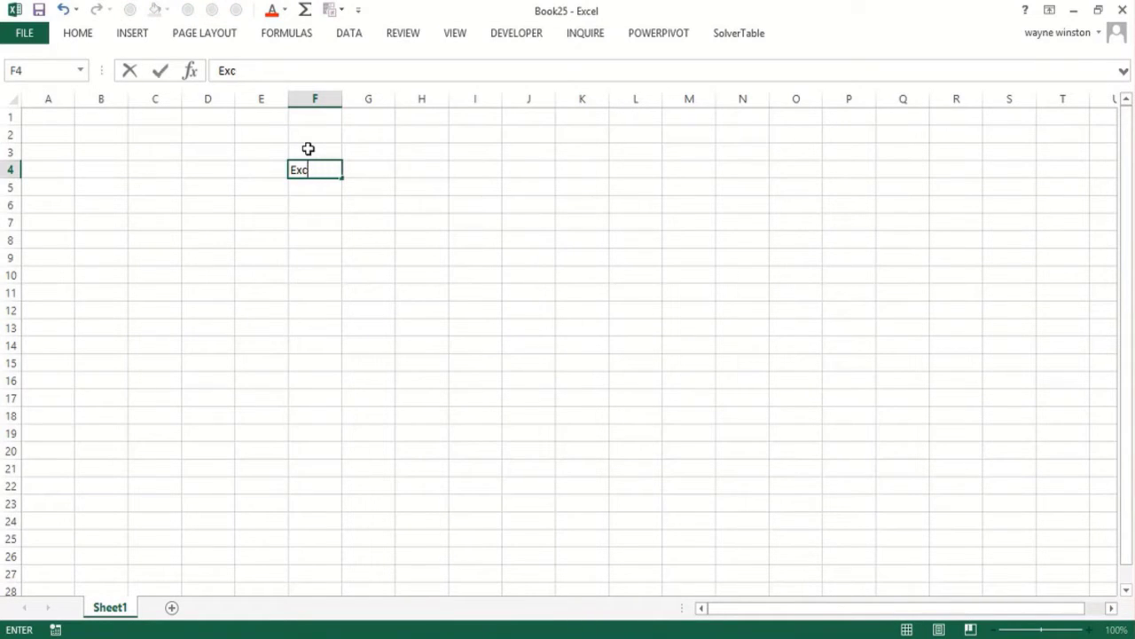
text(pew)
key(BackSpace)
key(BackSpace)
text(eriment is  a sit)
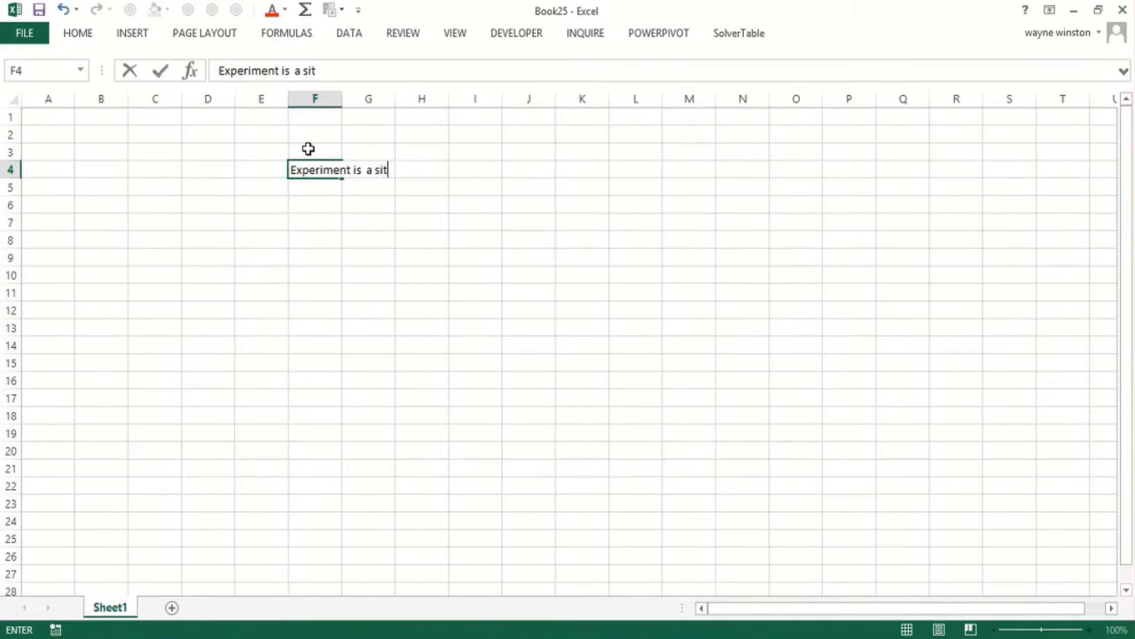
text(uationb w)
key(BackSpace)
key(BackSpace)
key(BackSpace)
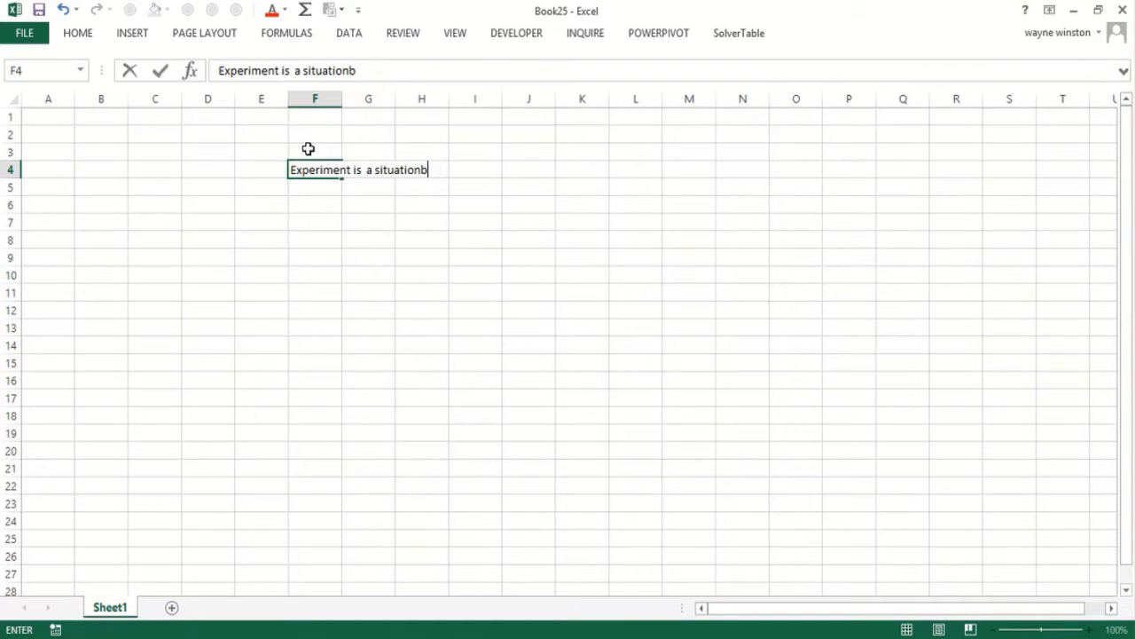
text(where ou)
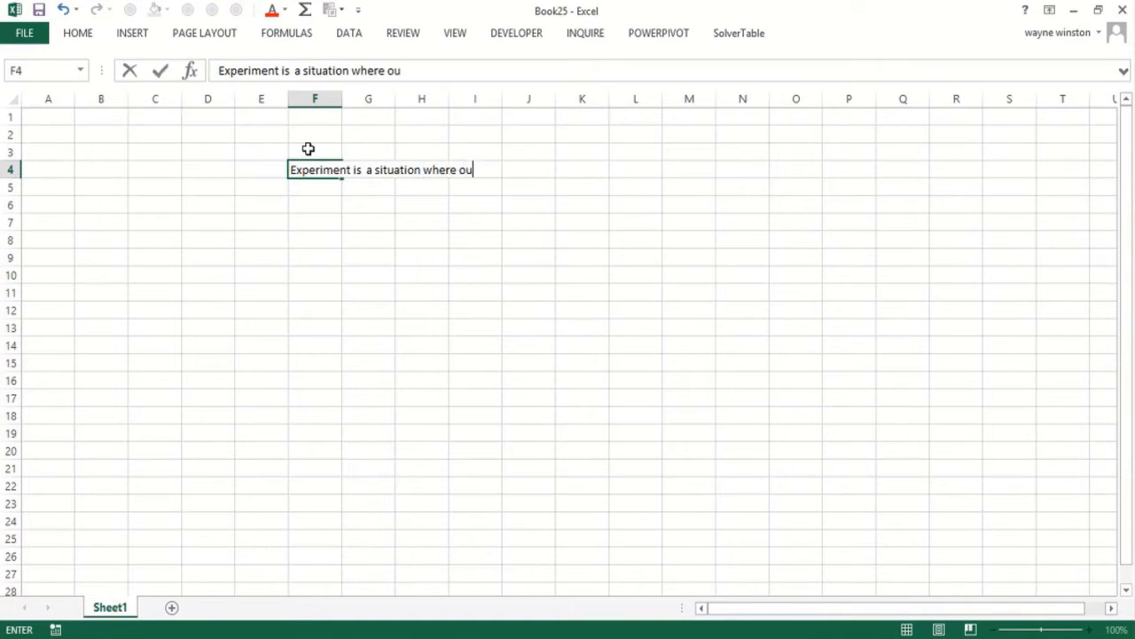
text(tcome is uncertain)
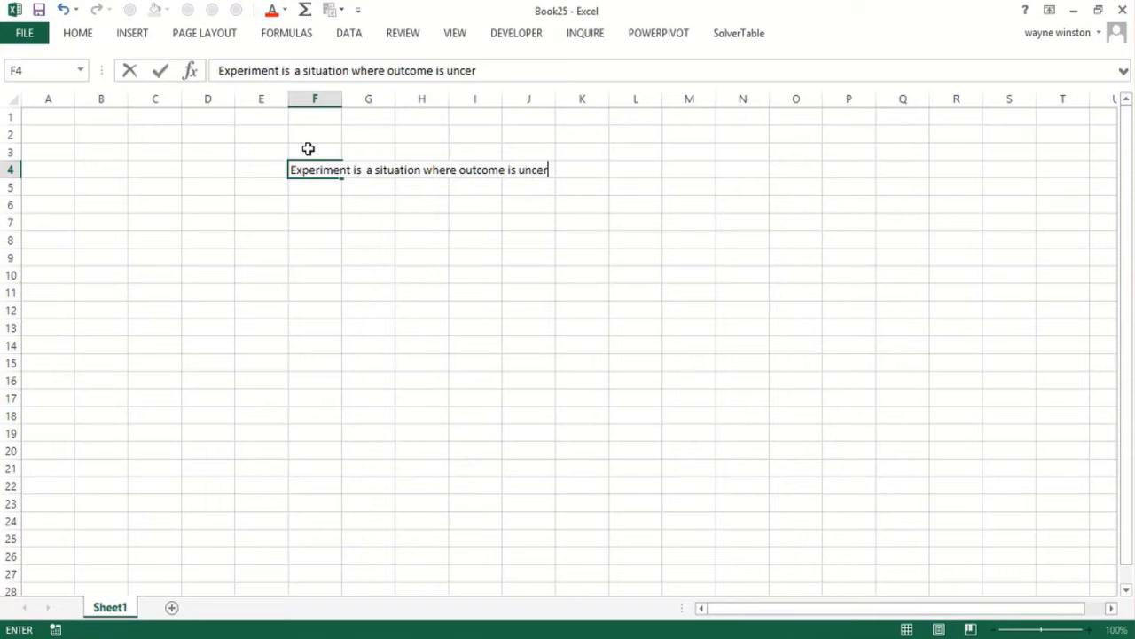
key(ctrl+Return)
Enter the experiment examples "Draw 5 cards fro ma deck of cards" in F5 and "throw a die" in F6.
key(Down)
text(Dr)
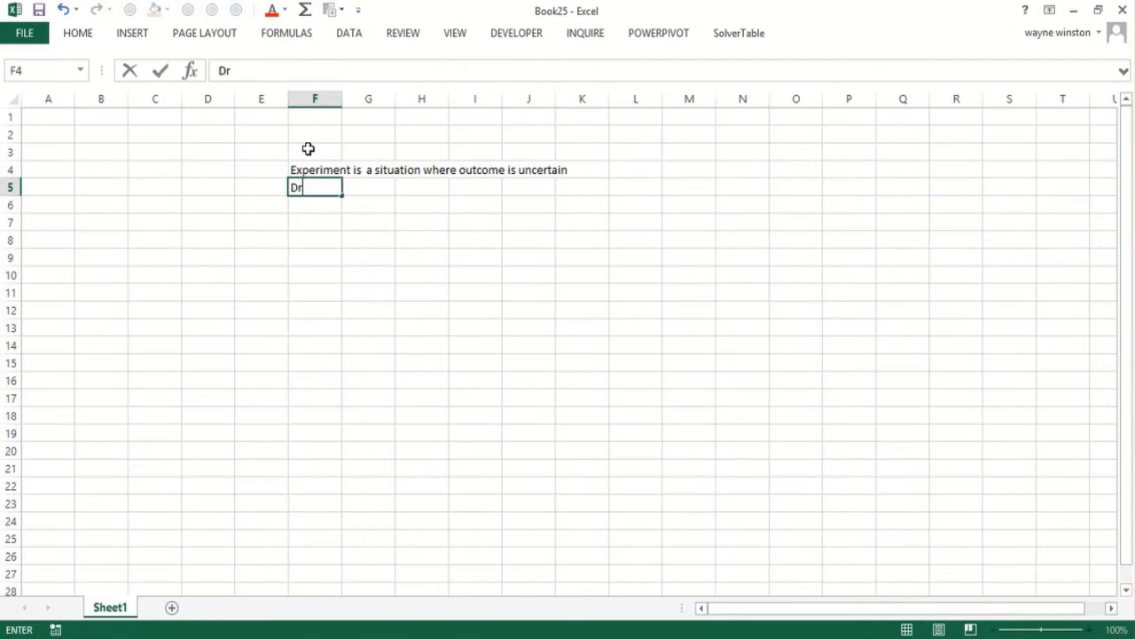
text(aw 5  cards fro ma)
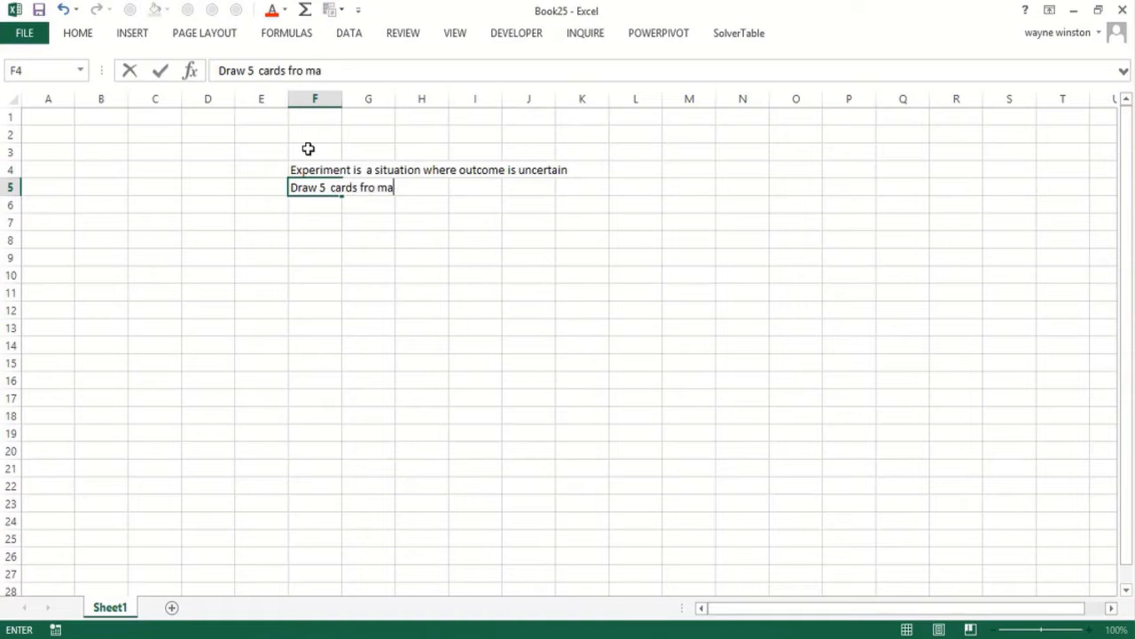
text( deck of cards)
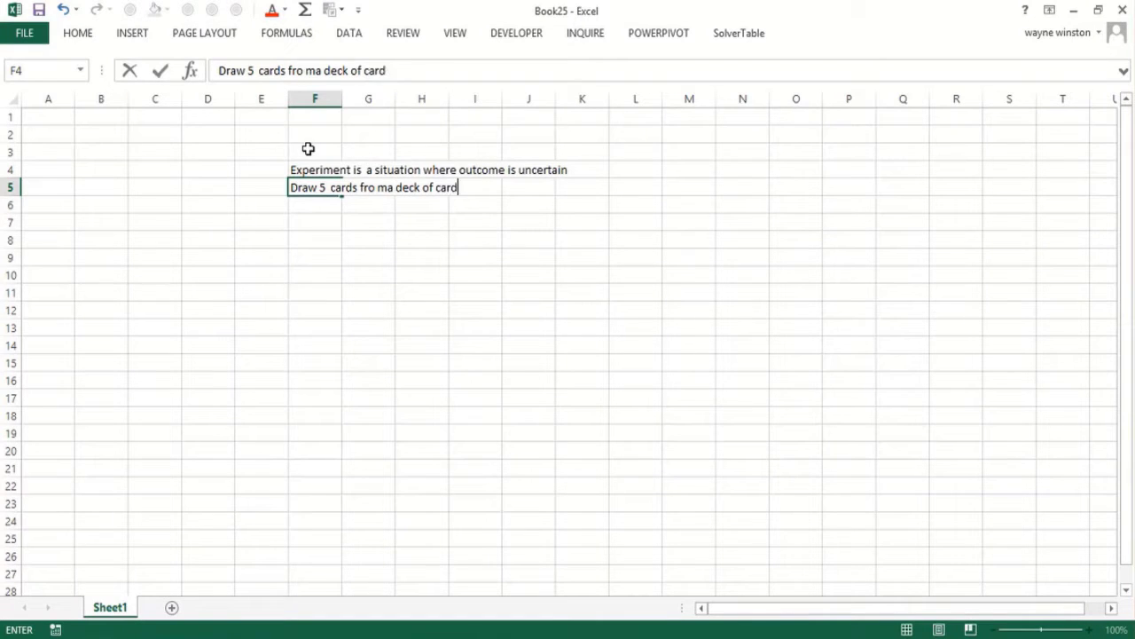
key(ctrl+Return)
key(Down)
text(throw a die)
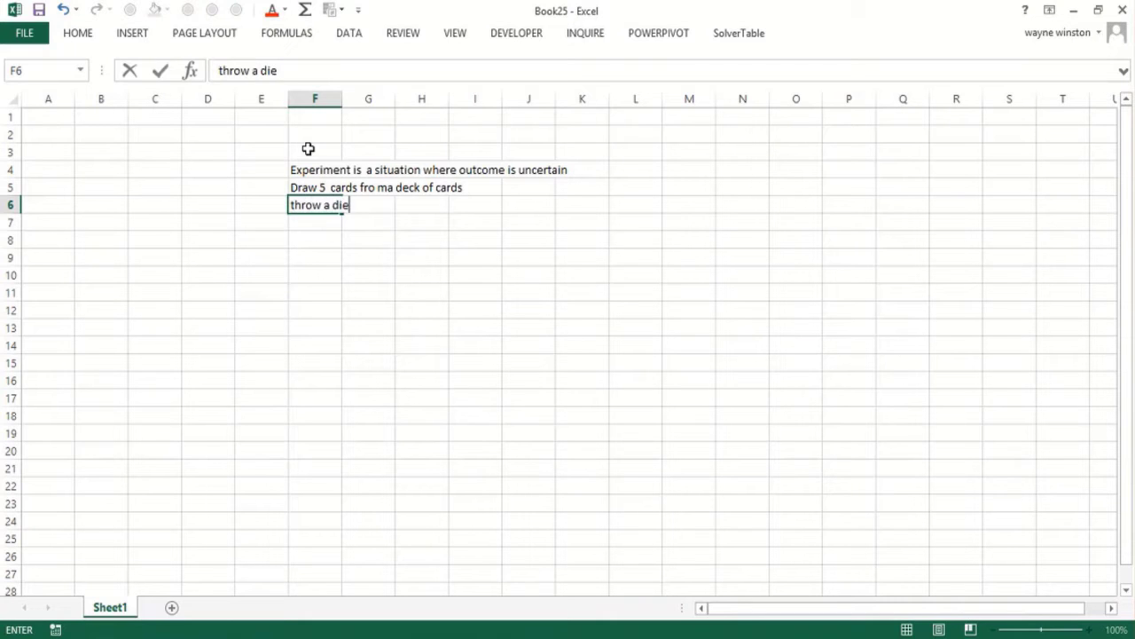
key(Return)
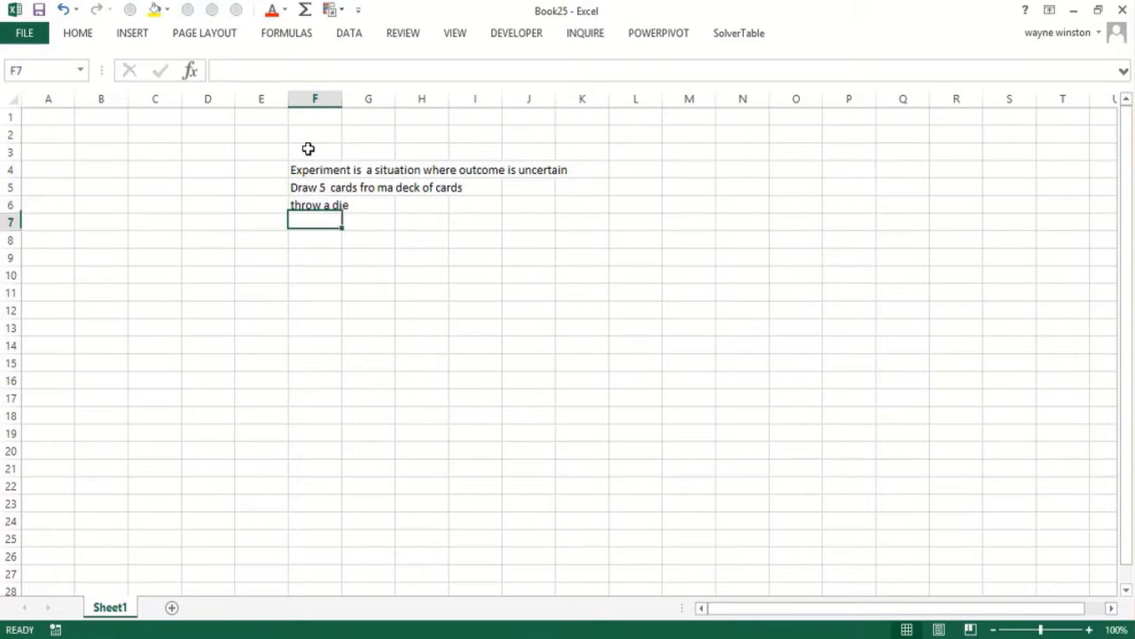
Make every cell of the worksheet bold.
click(16, 103)
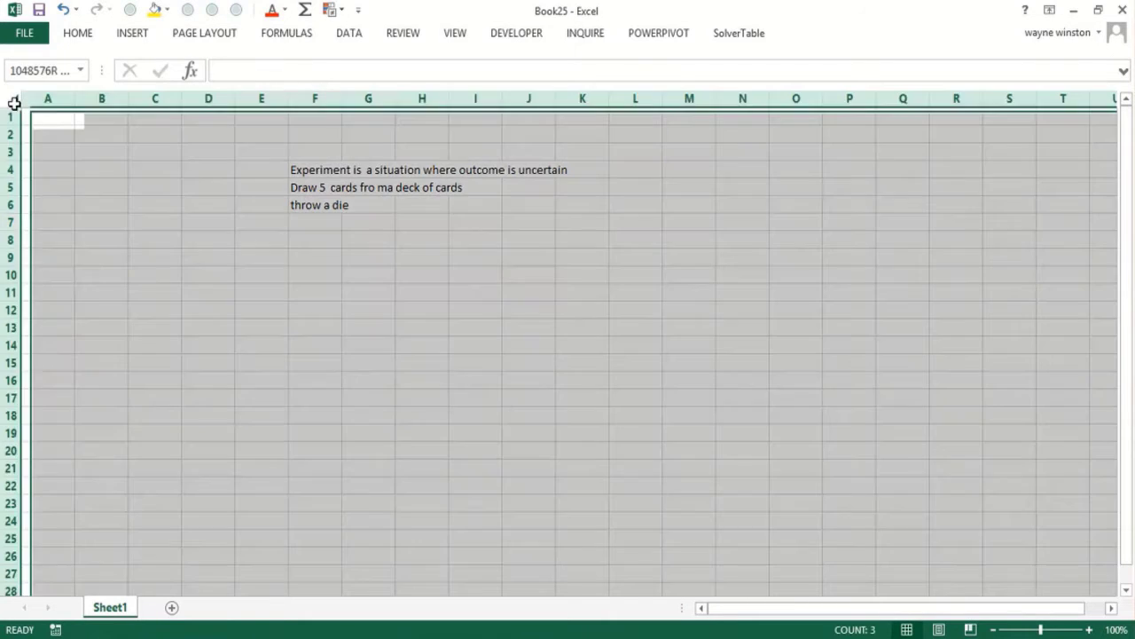
key(ctrl+b)
click(312, 226)
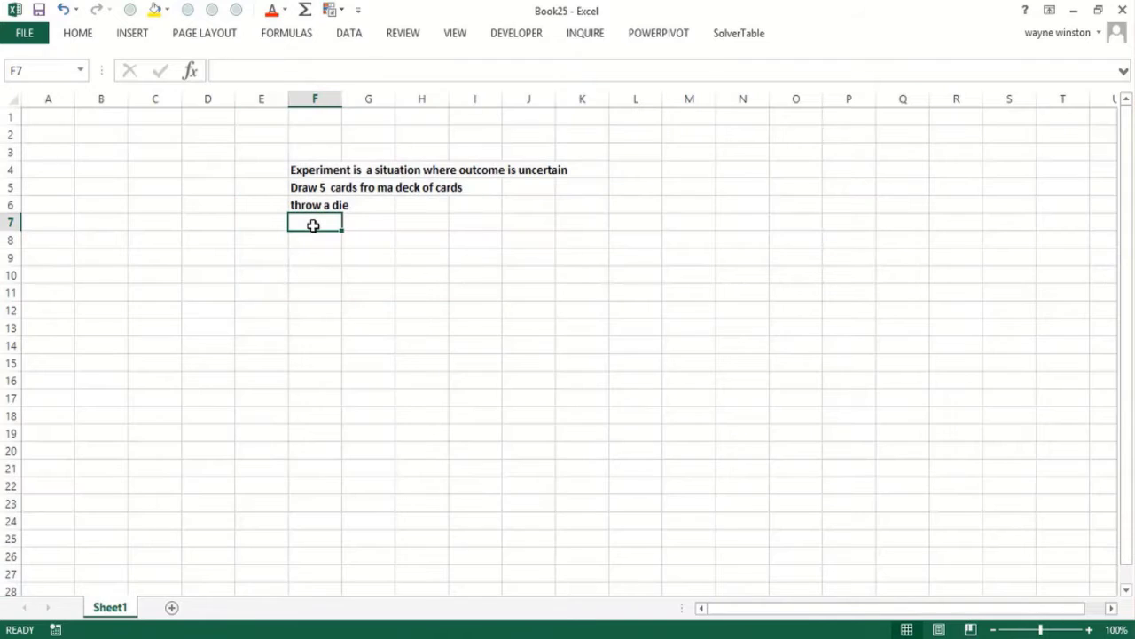
Add "Dow Jones Index" as another experiment example in cell F7.
text(Dow Jo)
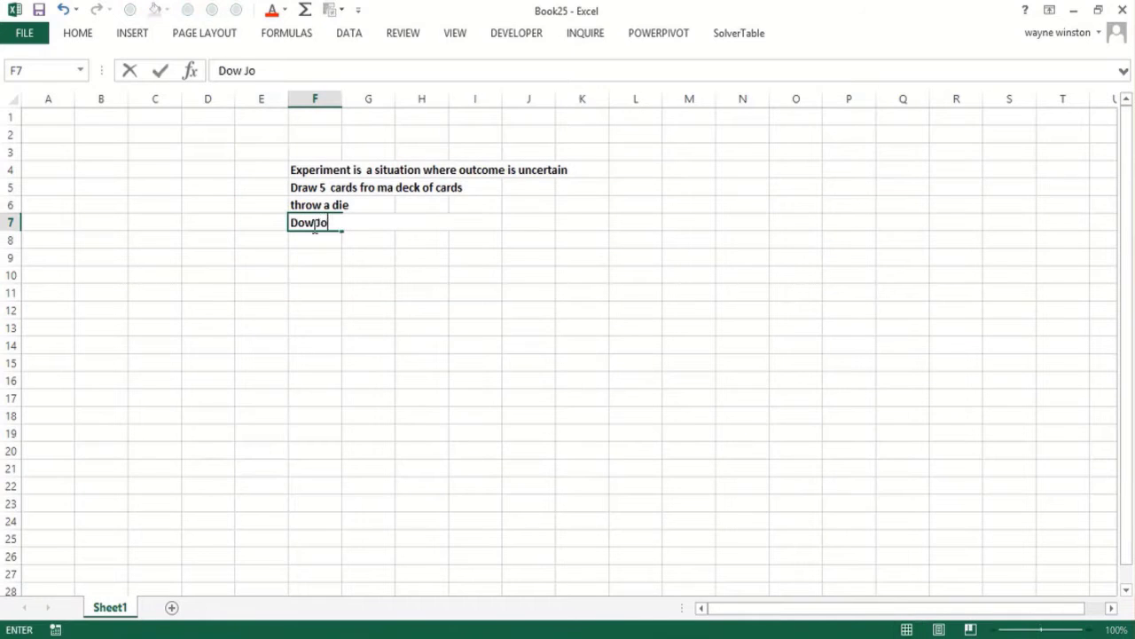
text(nes Index)
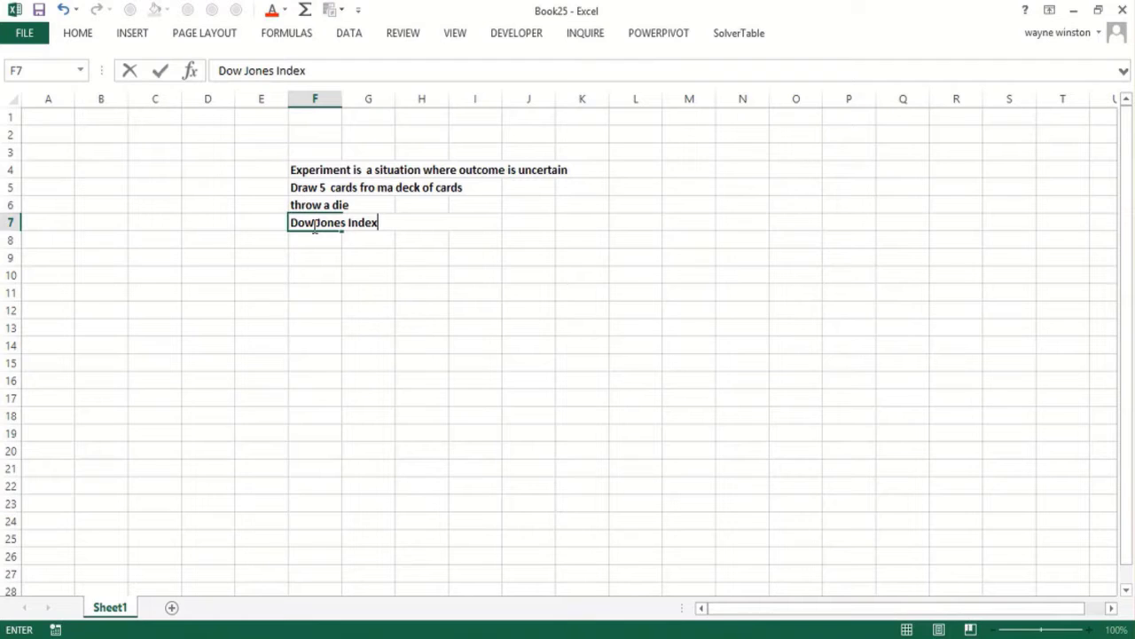
key(Return)
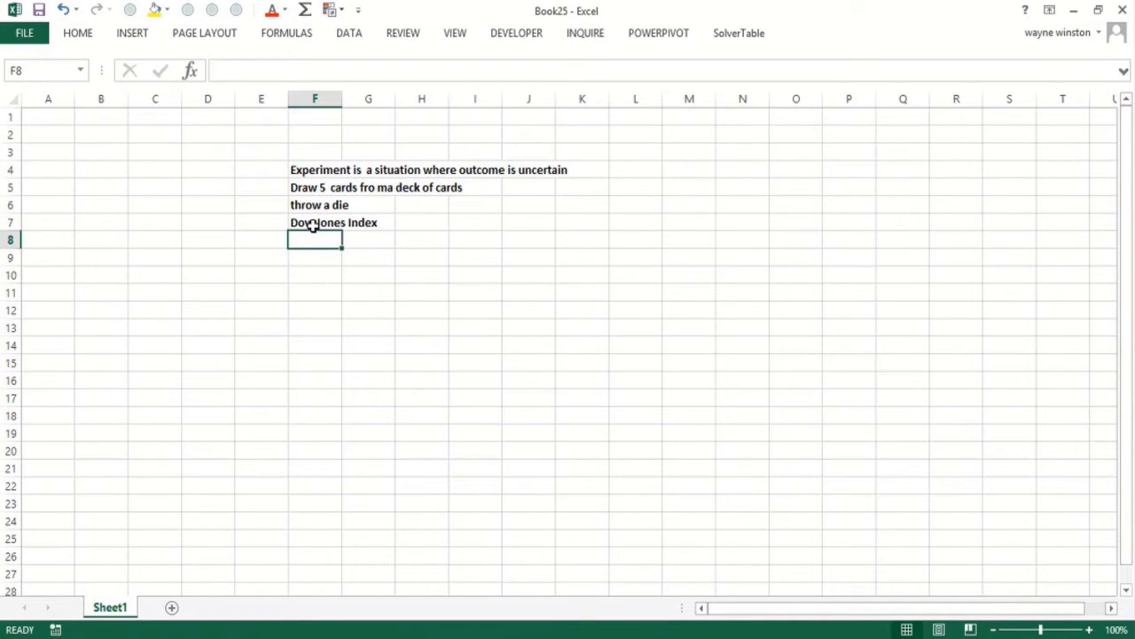
Leave row 8 blank and enter "Random variable defined based on outcome of experiment" in cell F9.
key(Return)
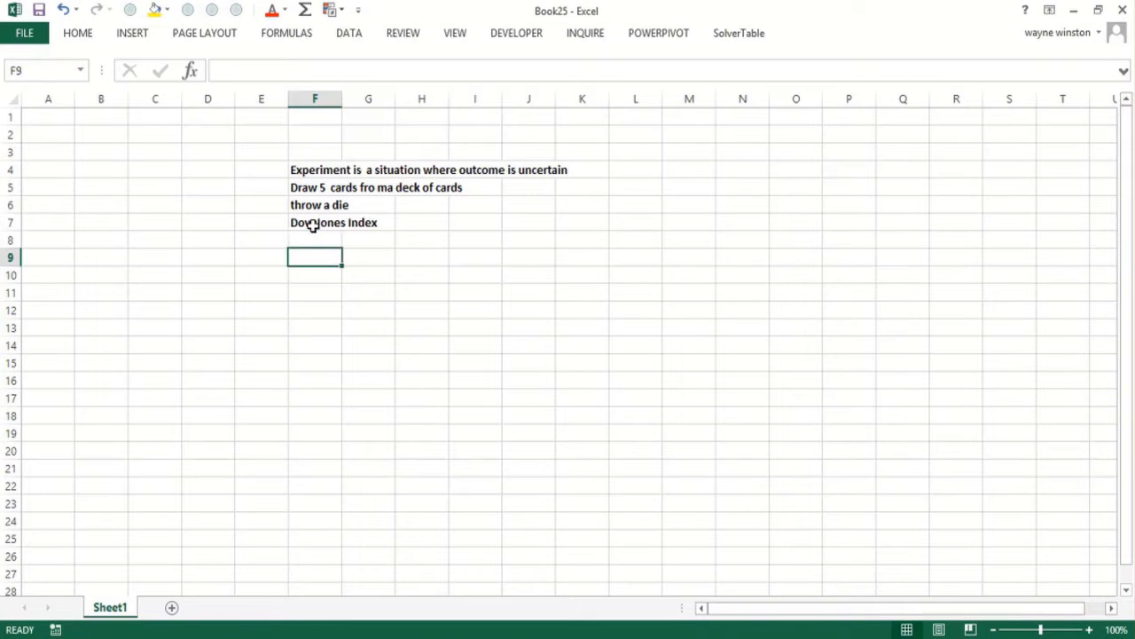
text(Random)
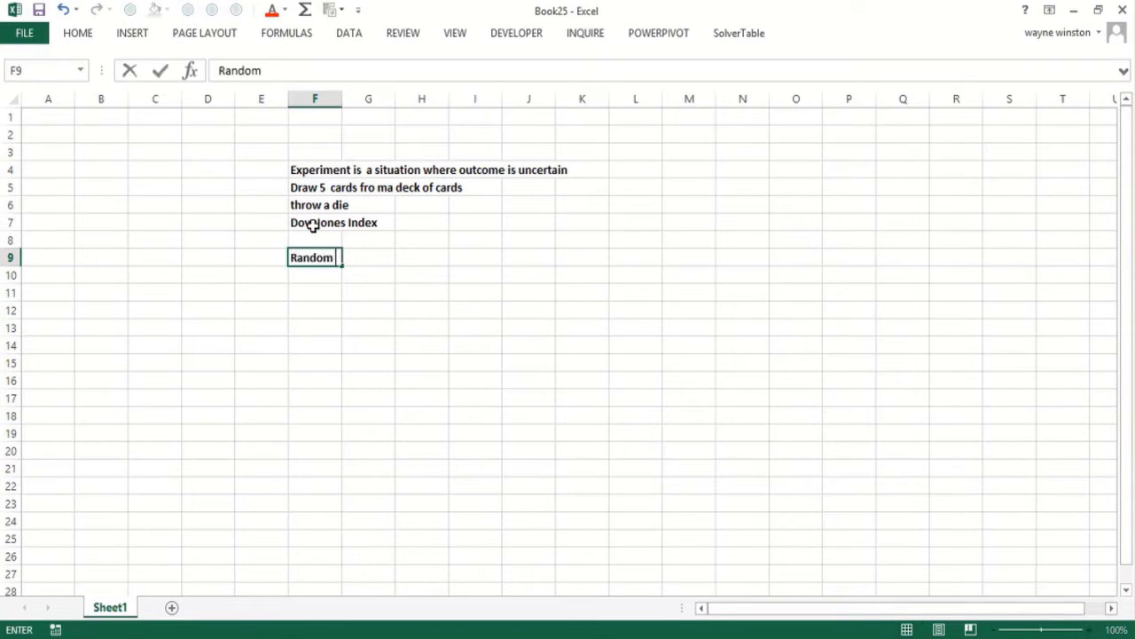
text( variable def)
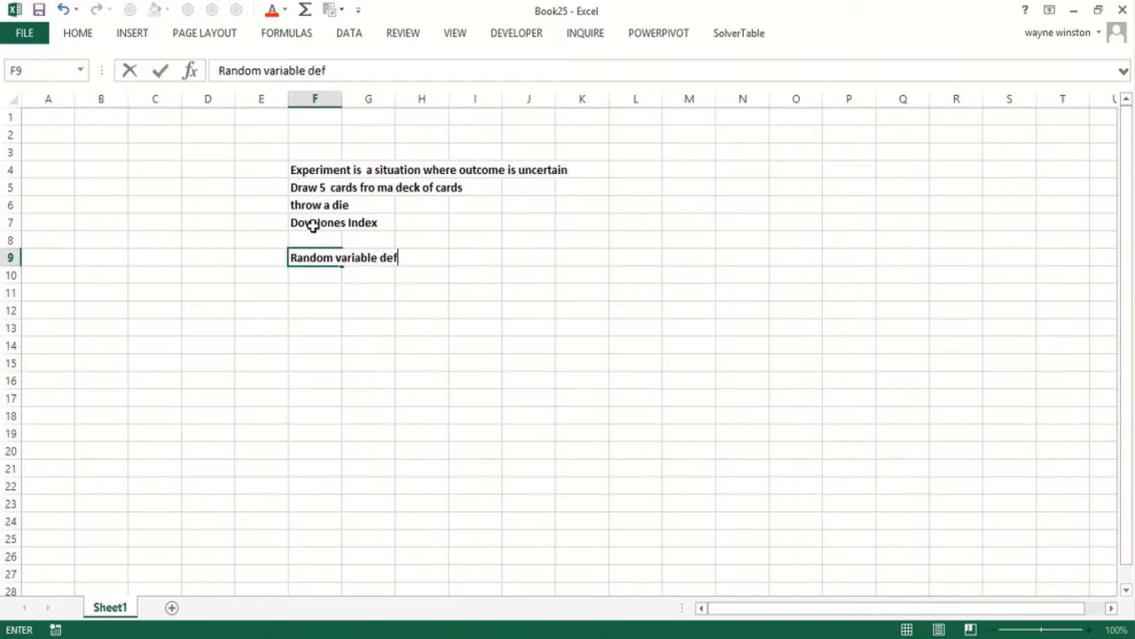
text(ined based o)
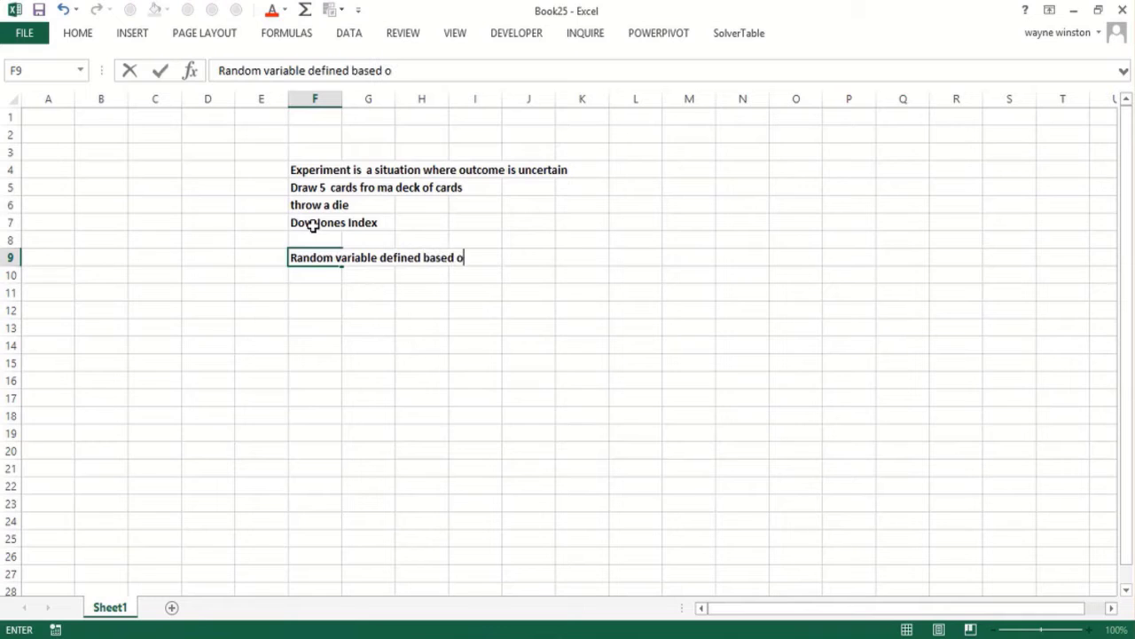
text(n outcome of experi)
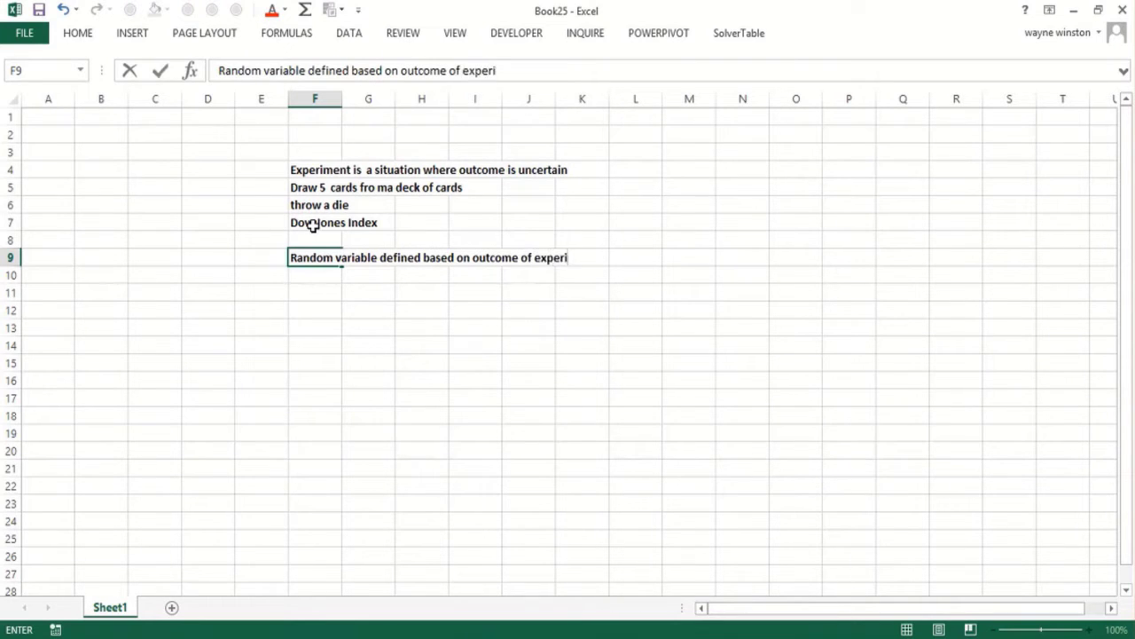
text(ment)
key(Return)
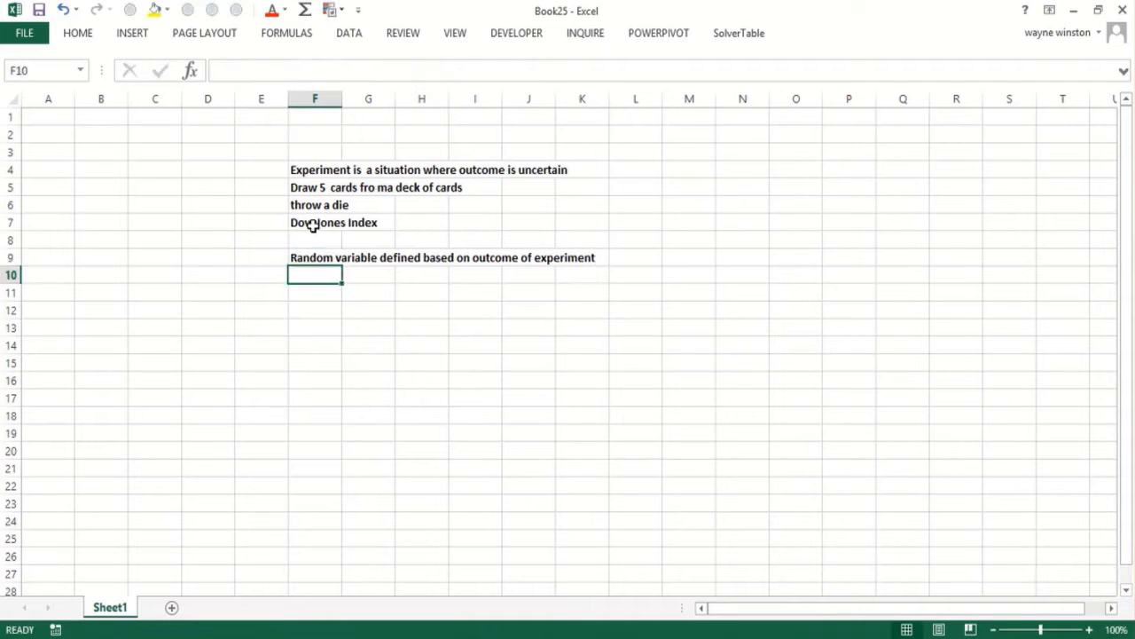
Leave row 10 blank and enter the heading "Discrete Random variables" in cell F11.
key(Return)
text(Discr)
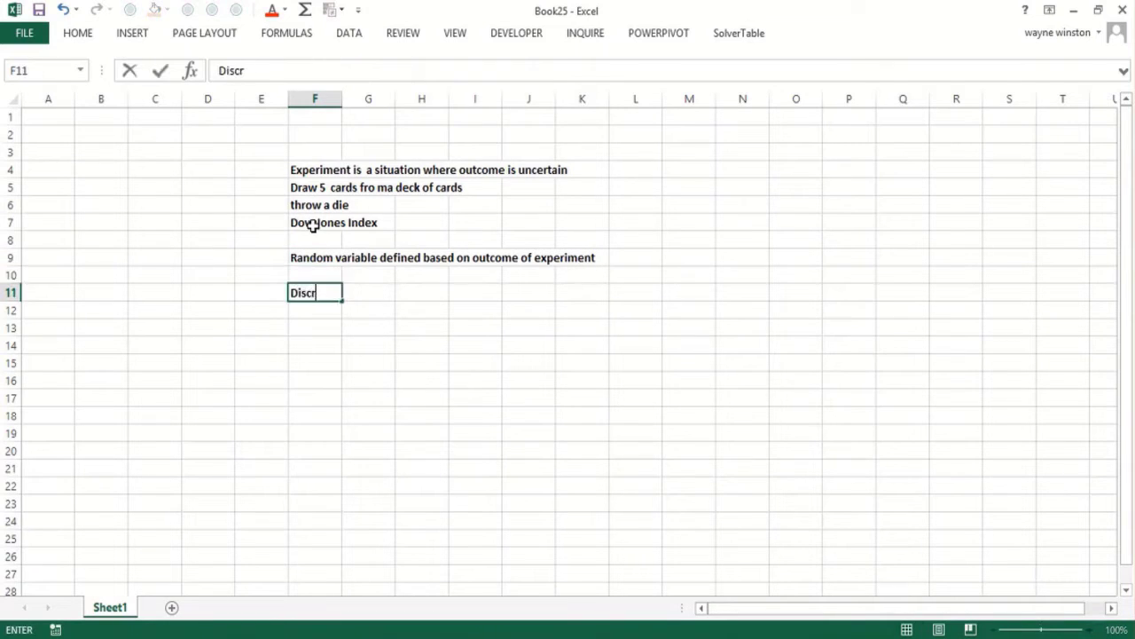
text(ete Rando)
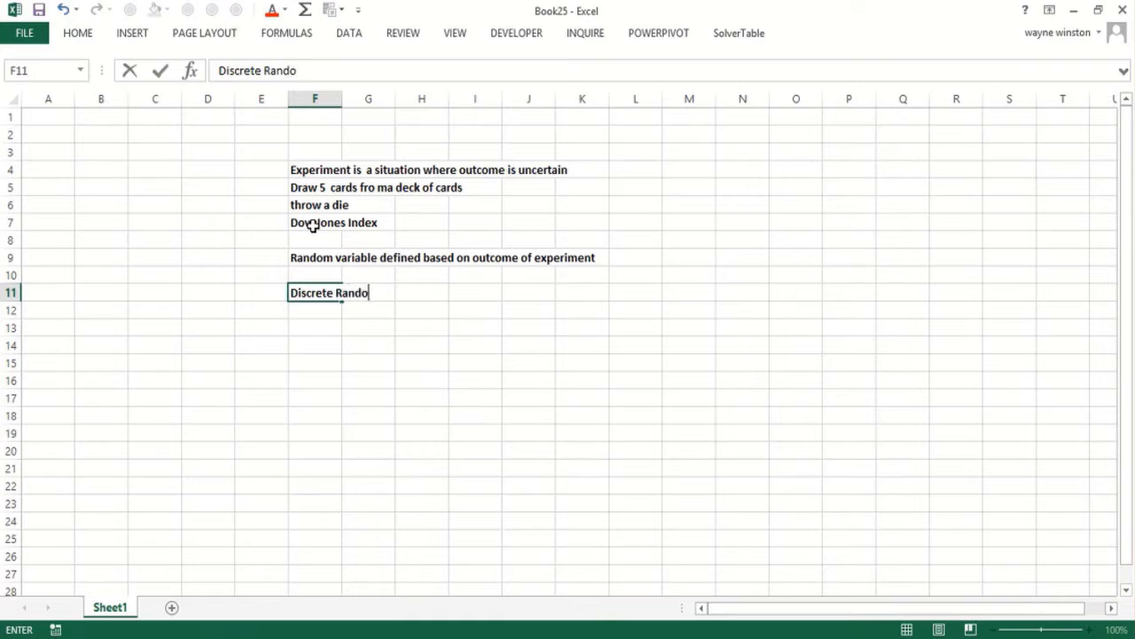
text(m variables)
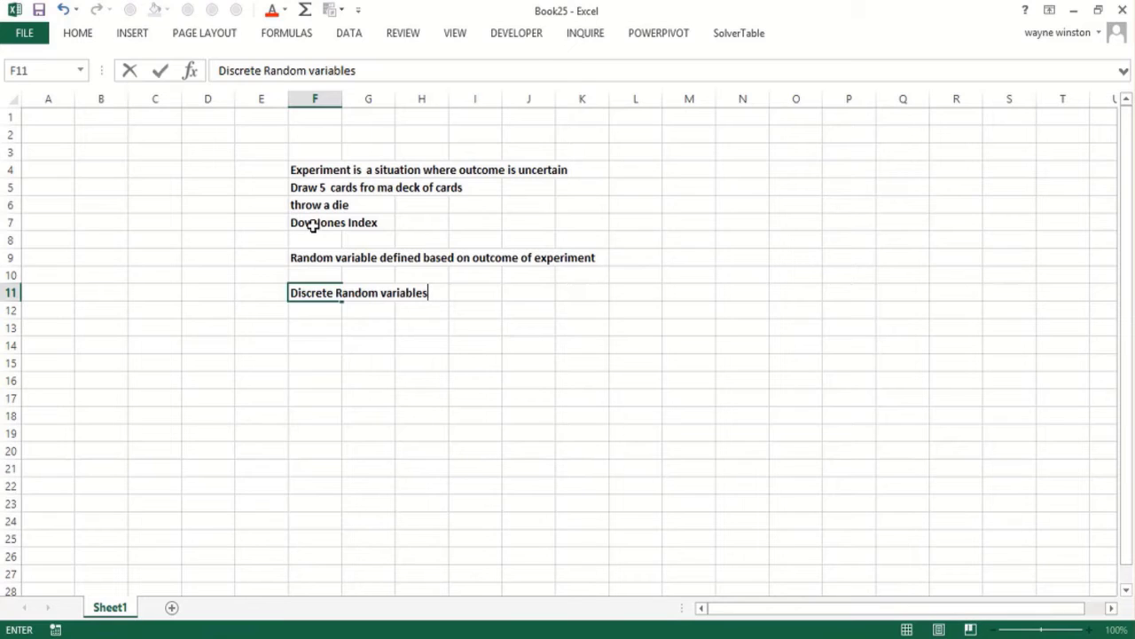
key(Return)
Enter "asssume a finite number of values" in F12, under the discrete random variables heading.
text(as)
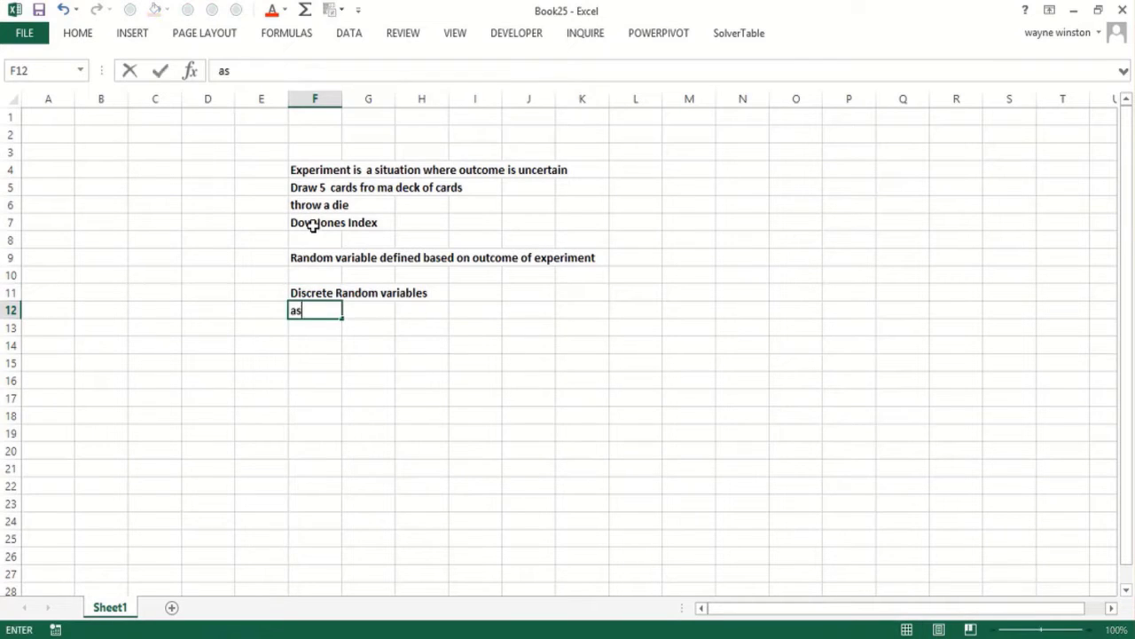
text(ssume  a finite )
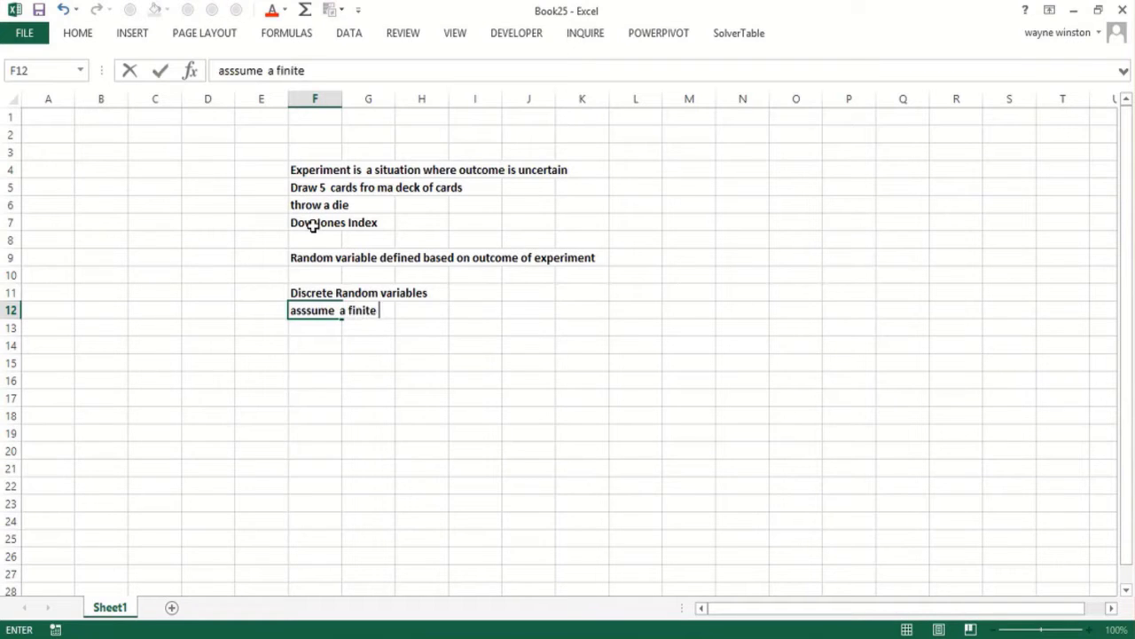
text(number of)
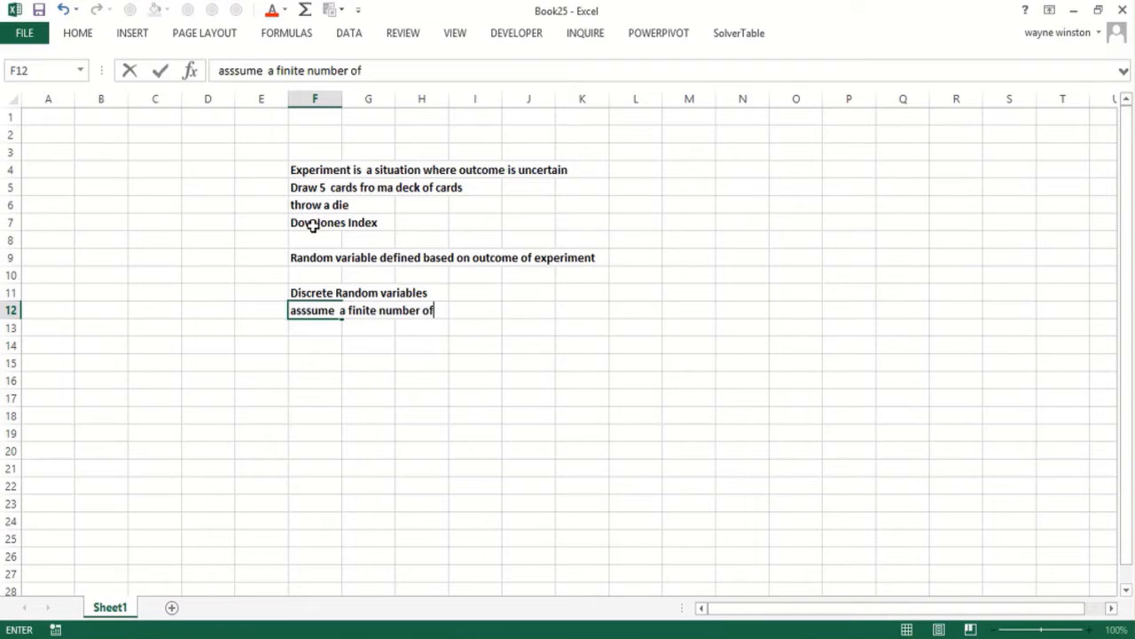
text( values)
key(Return)
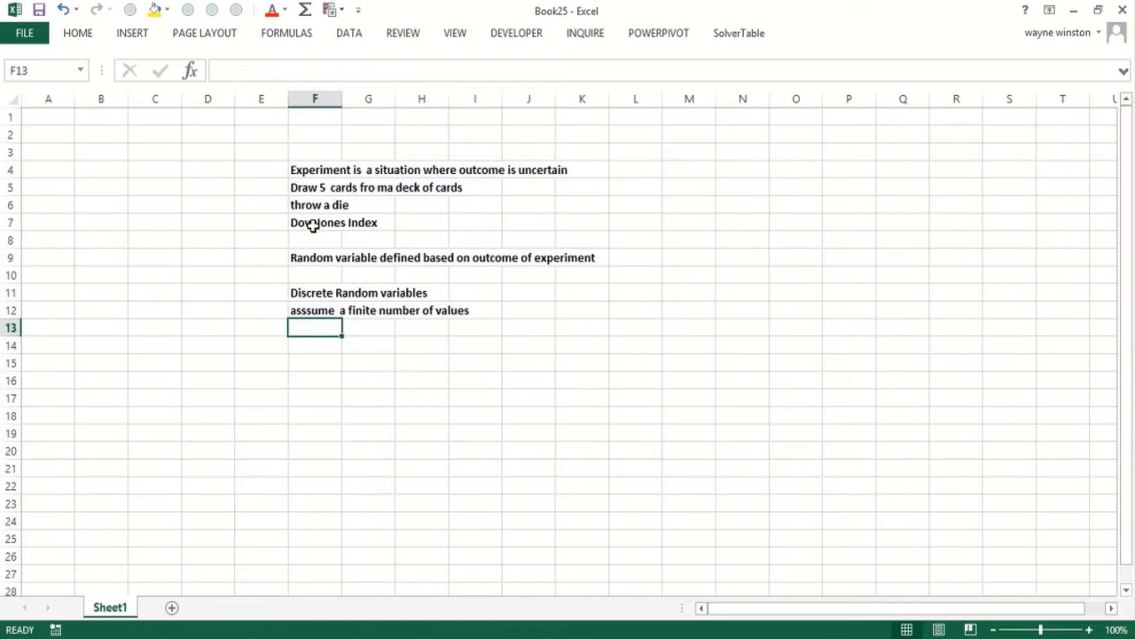
Enter the discrete variable example "Dots showing on a die 1-6" in cell F13.
text(Dots showing )
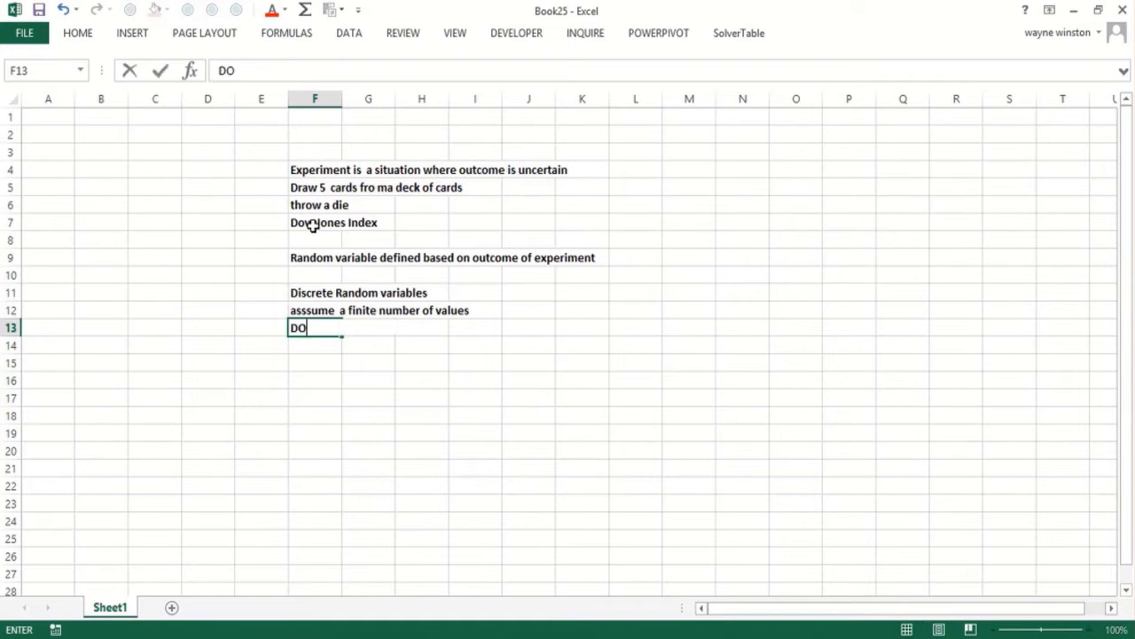
text(on a die 1-6)
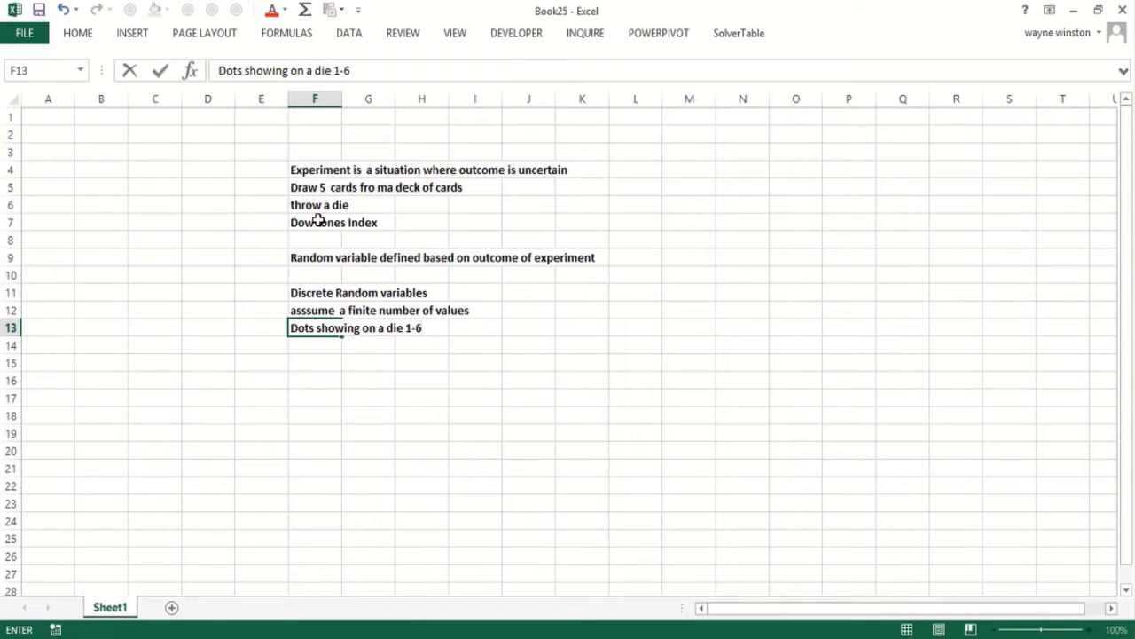
key(Return)
Enter the discrete variable example "Number of aces in 5 card poker hand 0,1,2,3,4,5" in cell F14.
text(N)
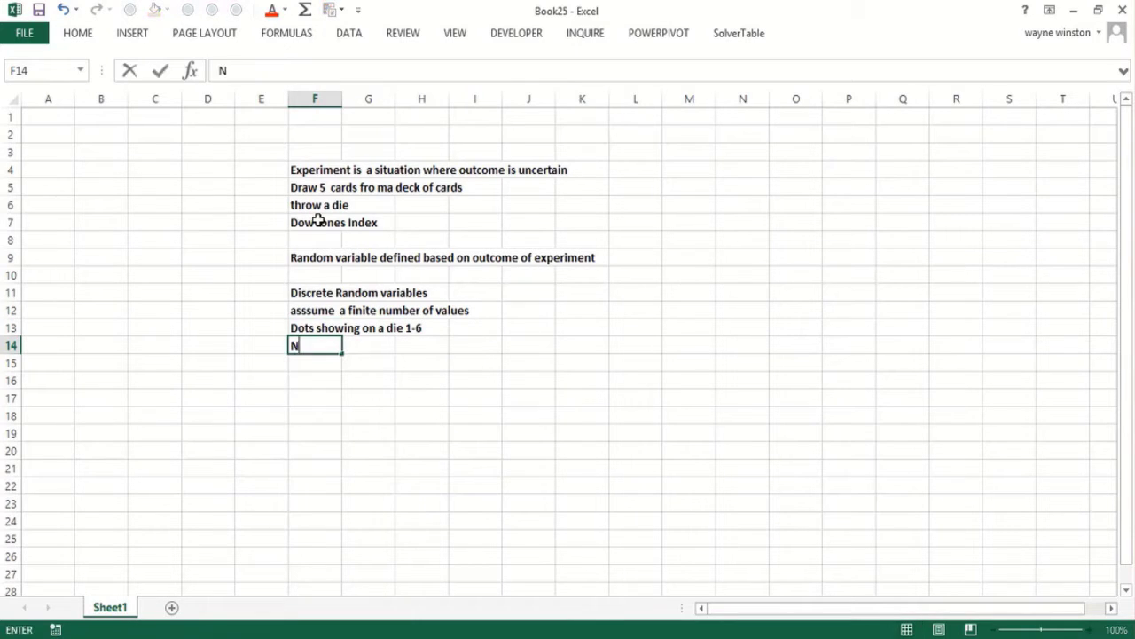
text(umber of aces )
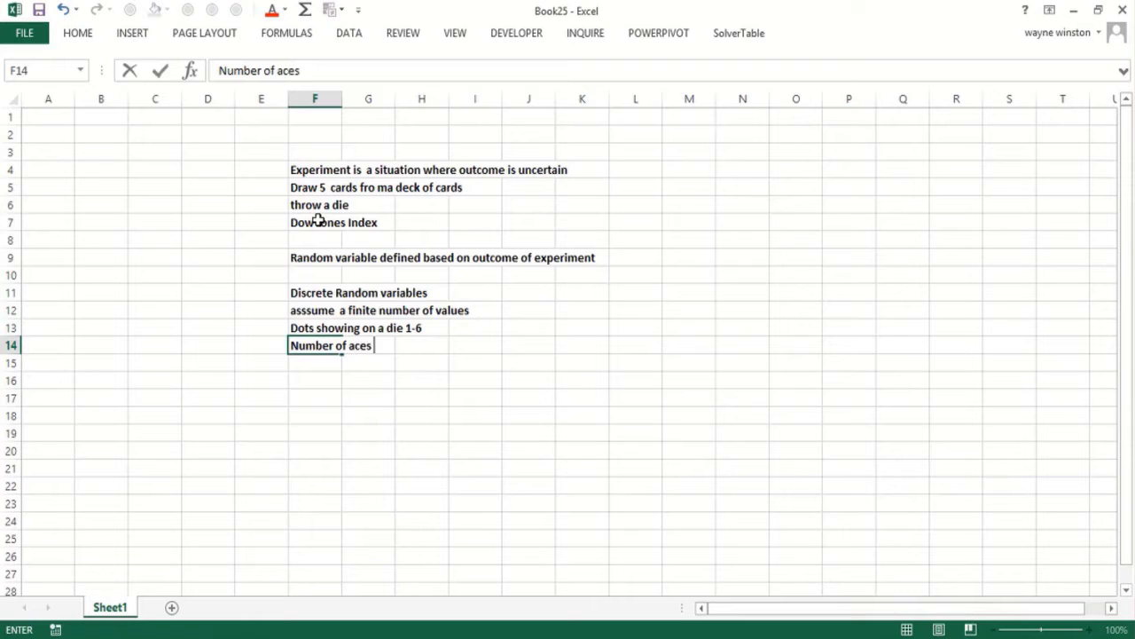
text(in 5 card )
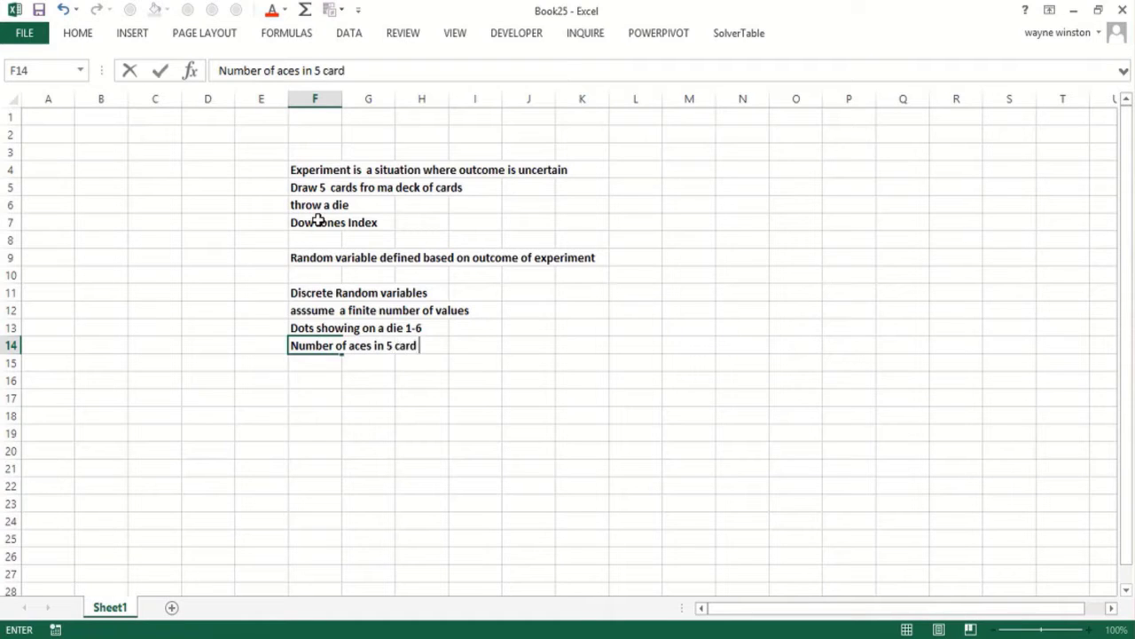
text(poker ha)
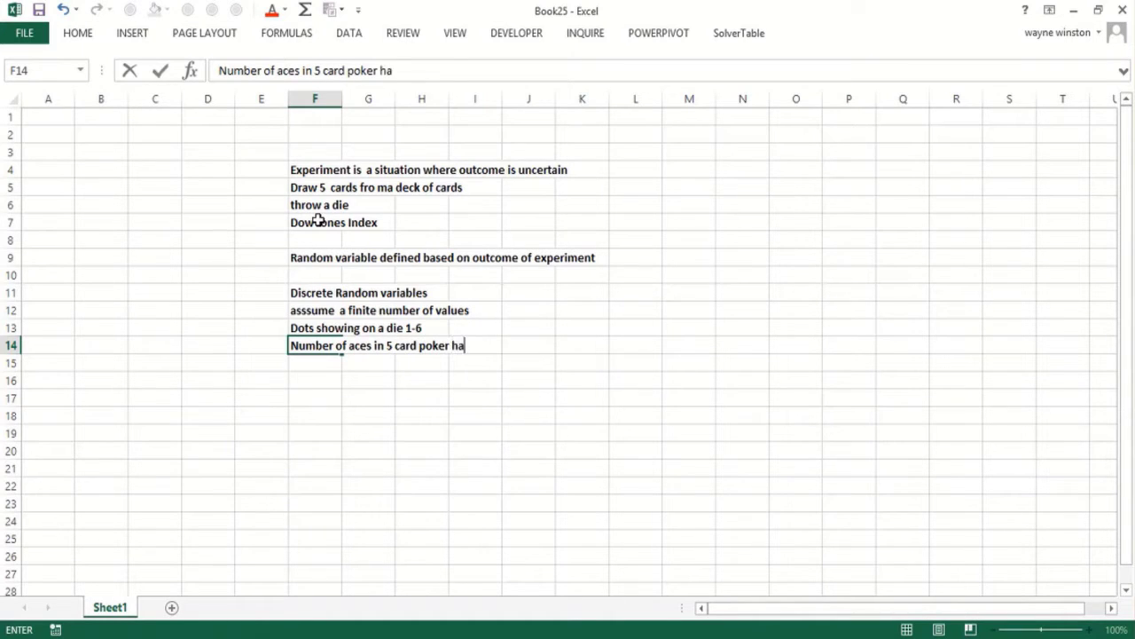
text(nd 0,1,2,3,4,5)
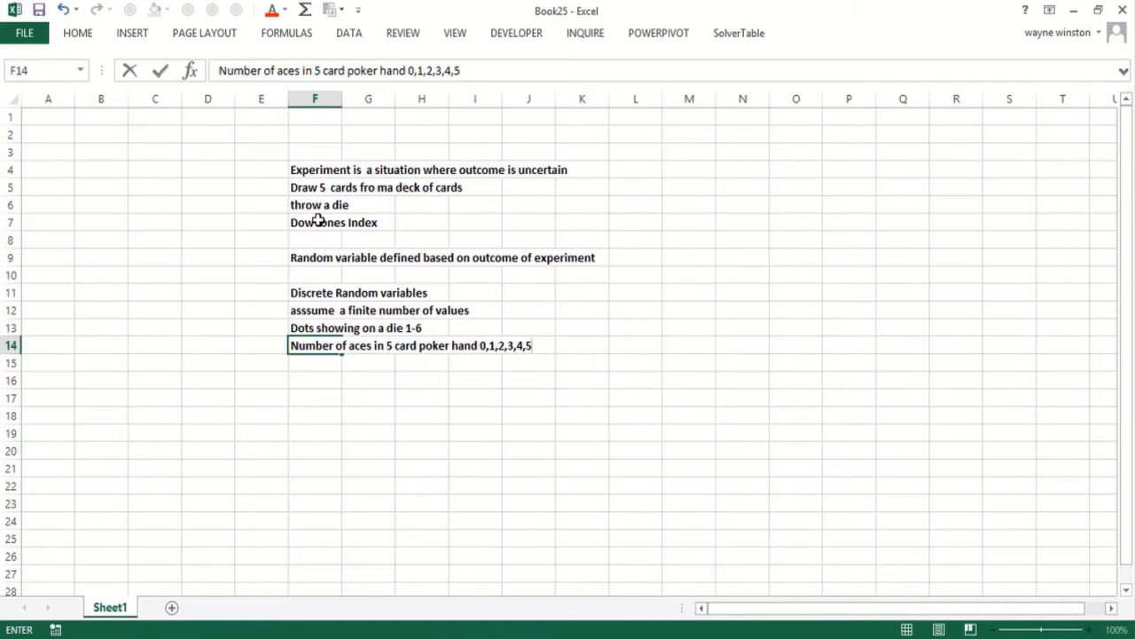
key(Return)
Enter the discrete variable example "Number of competitors for product 0,1,2" in cell F15.
text(Number)
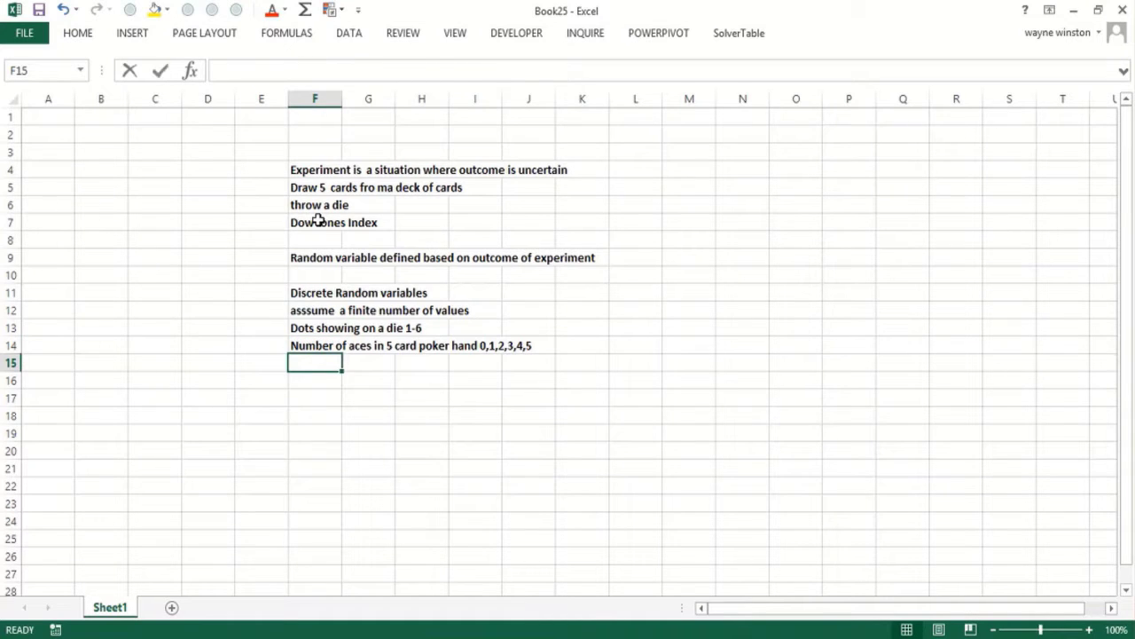
text( of )
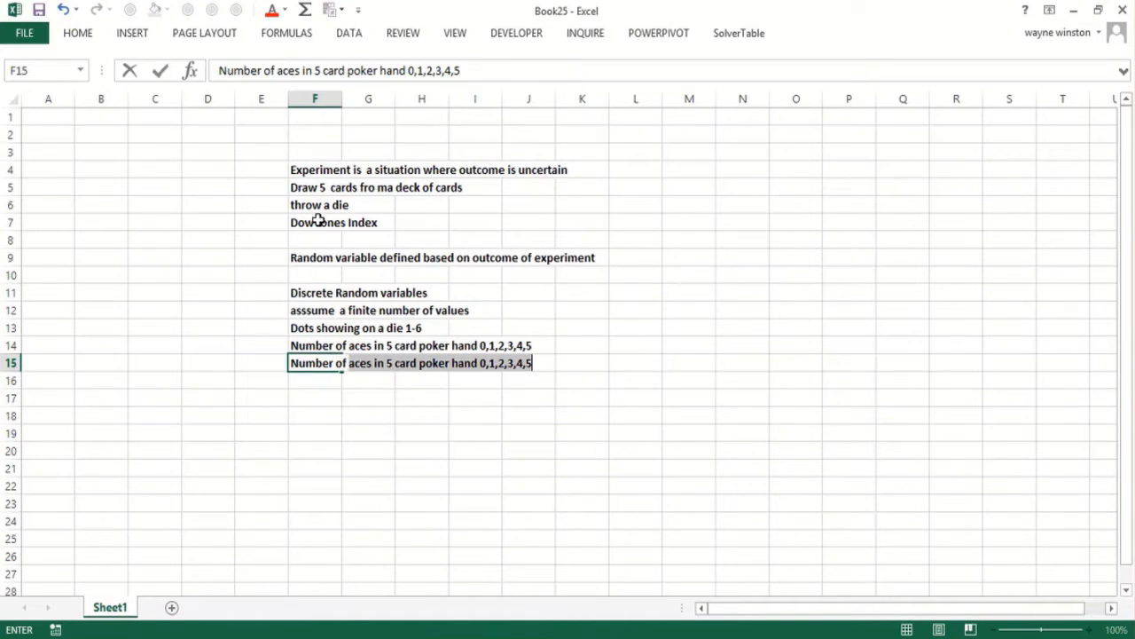
text(competitors )
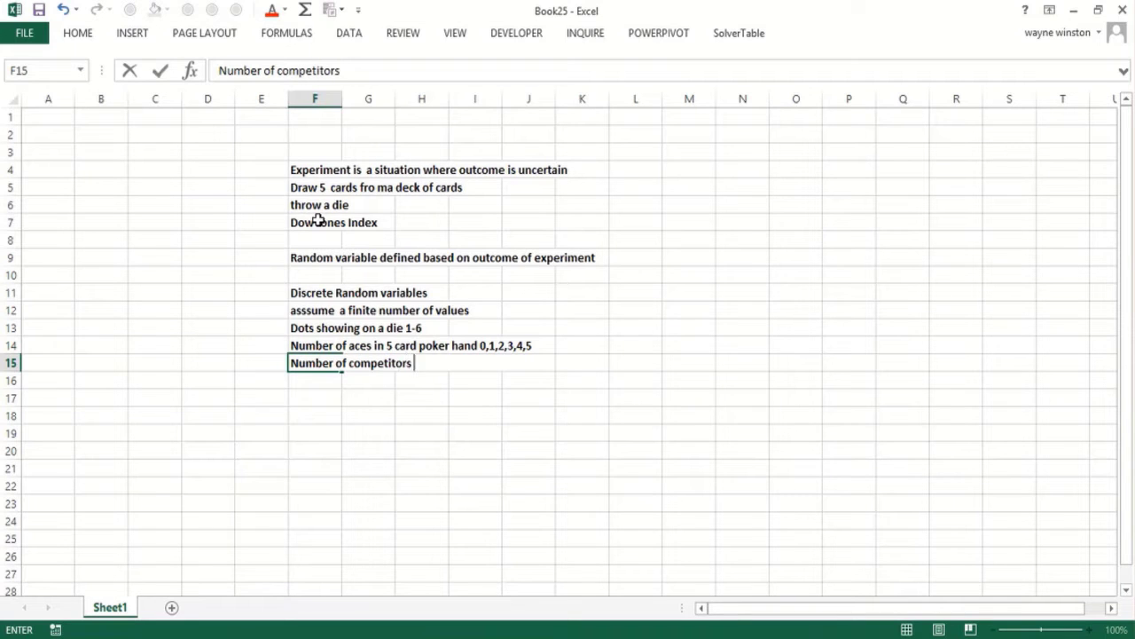
text(for produc)
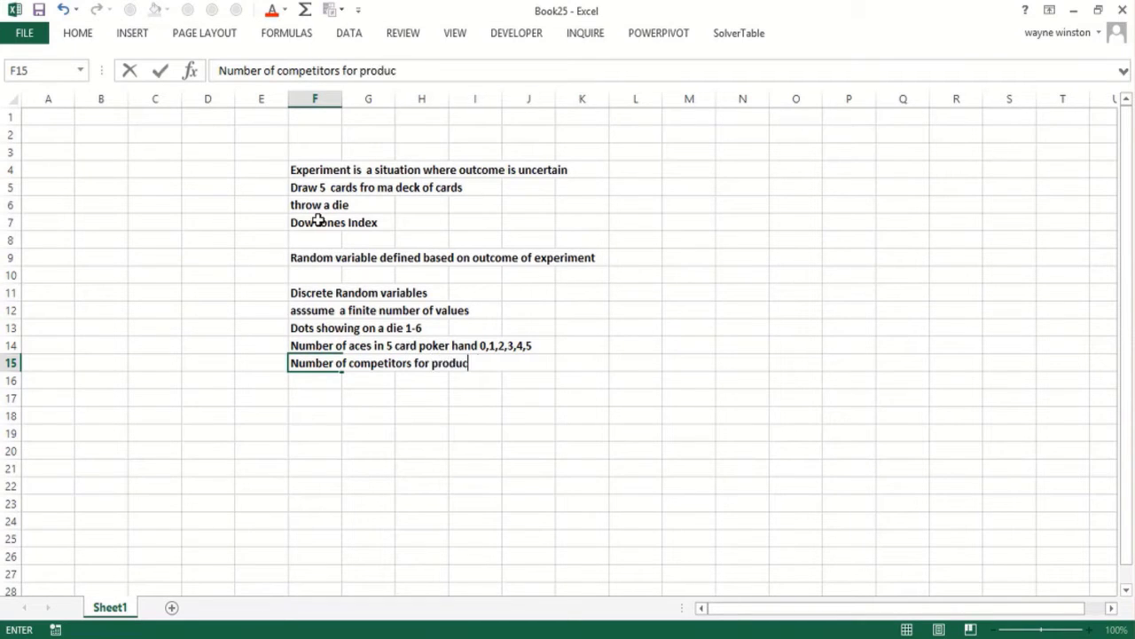
text(t 0,1,2)
key(Return)
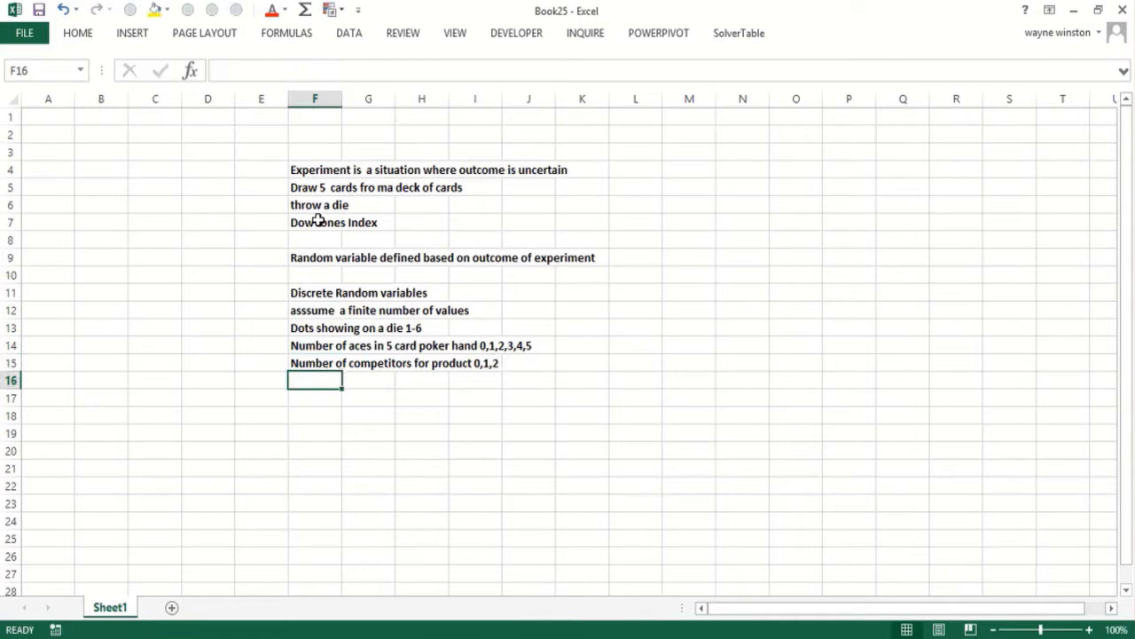
Enter the discrete variable example "Number of Free throws Dwight Howard misses in gam 0,1,2,..20" in cell F16.
text(Number of F)
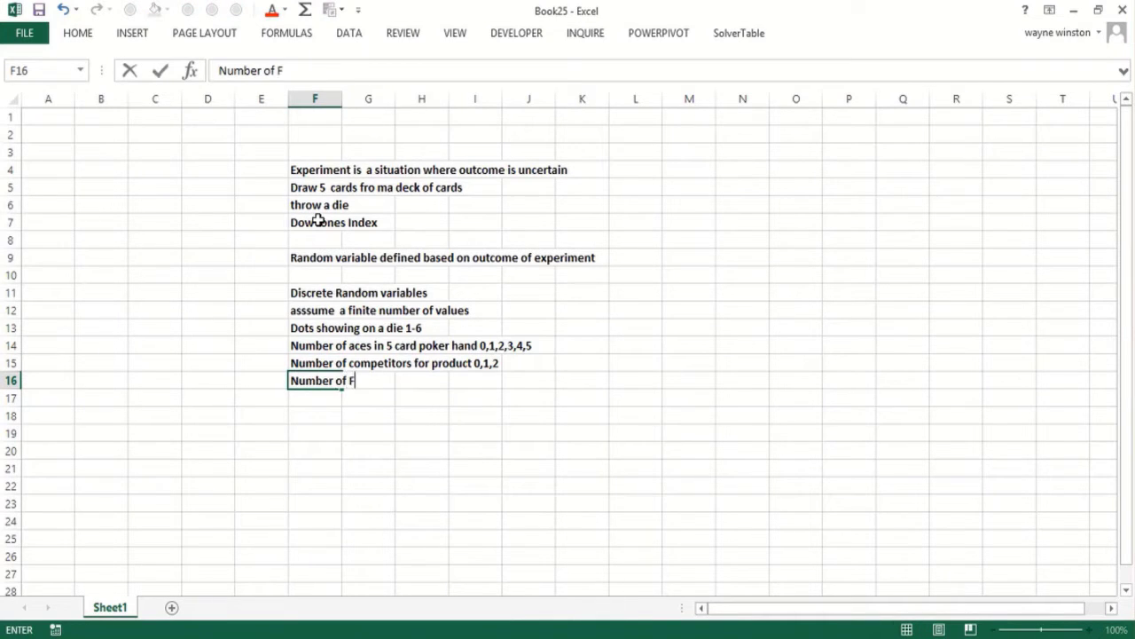
text(reee sh)
key(BackSpace)
key(BackSpace)
key(BackSpace)
key(BackSpace)
text(throws)
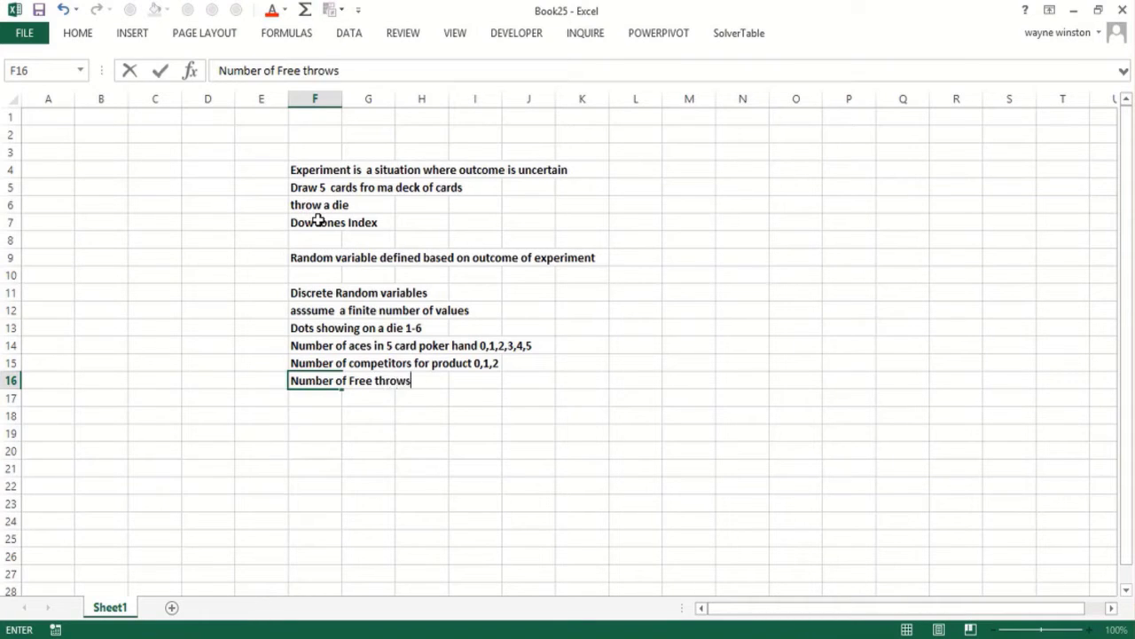
text( Dwight)
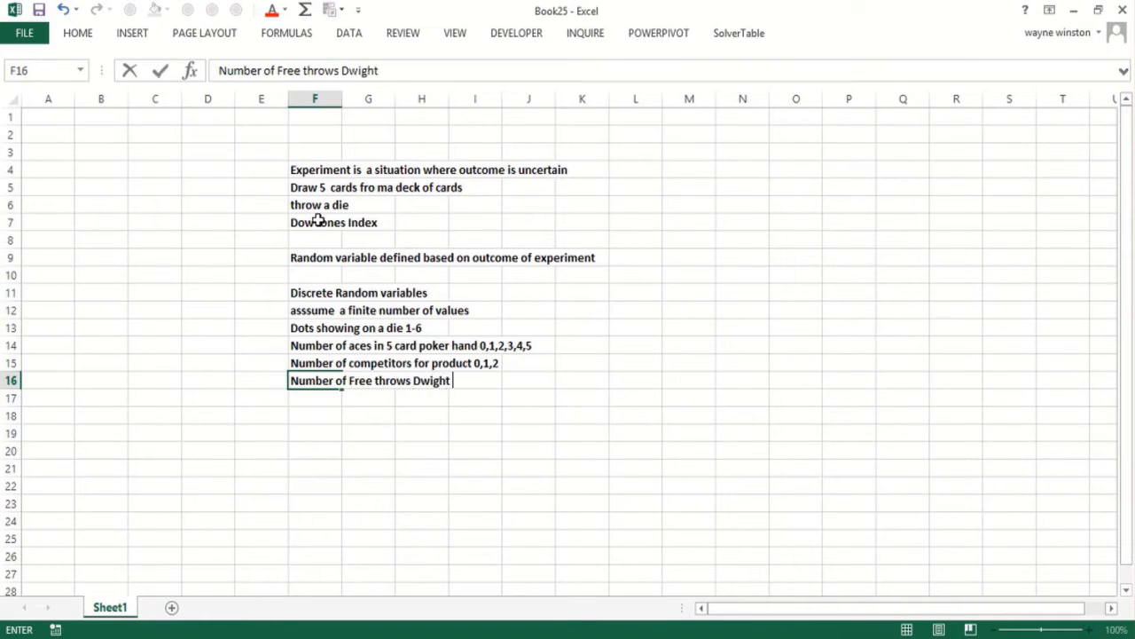
text(  Howard misses i)
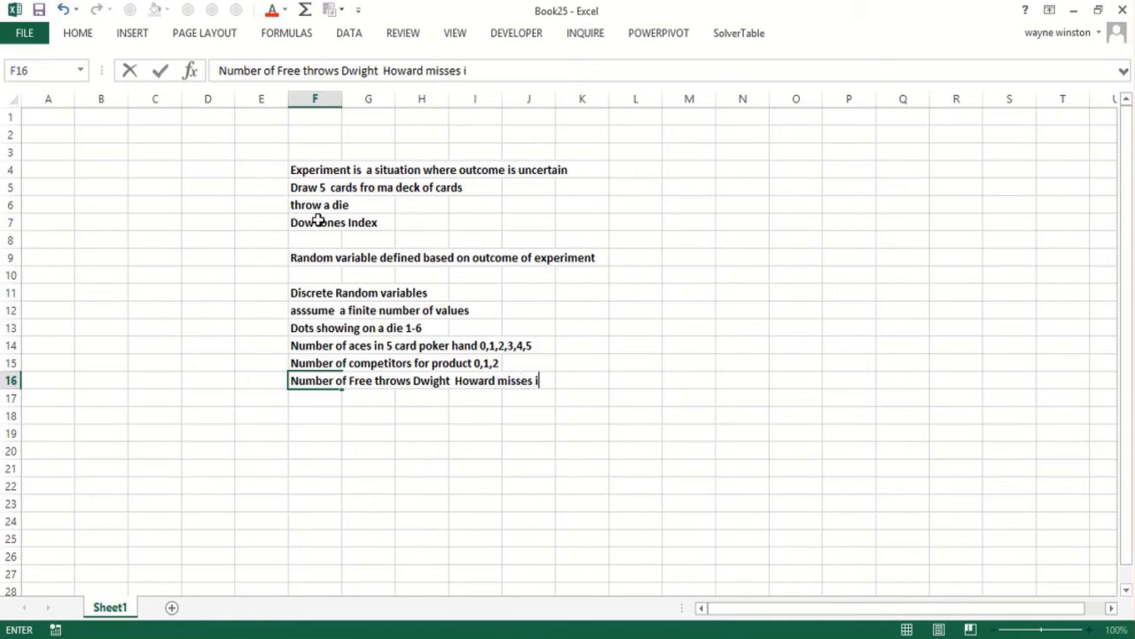
text(n gam 0,)
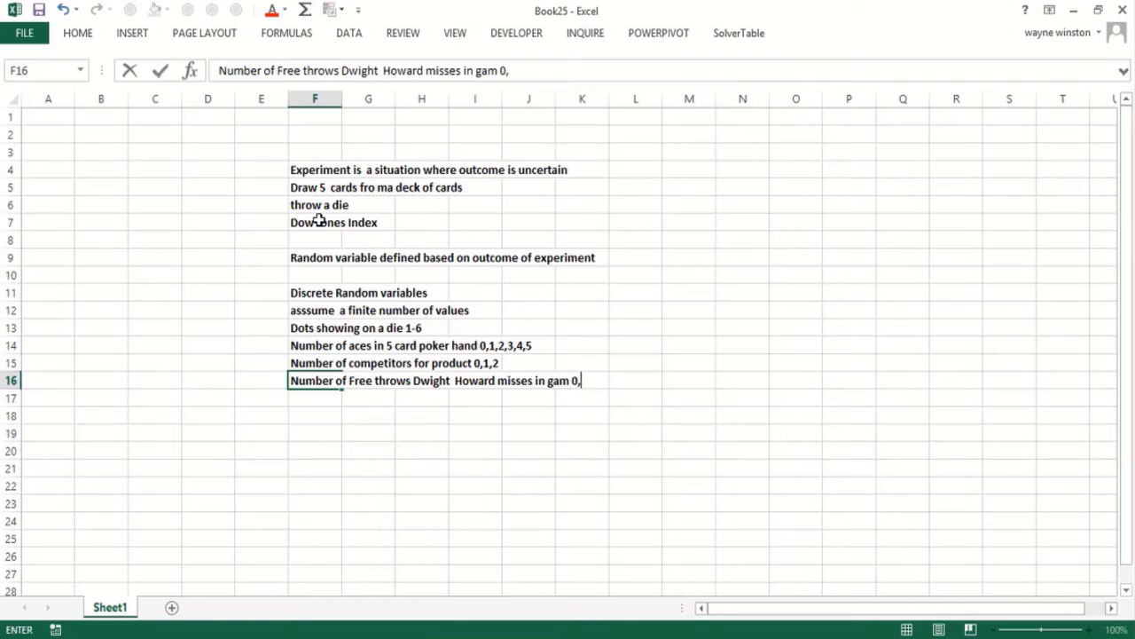
text(1,2,..200)
key(Return)
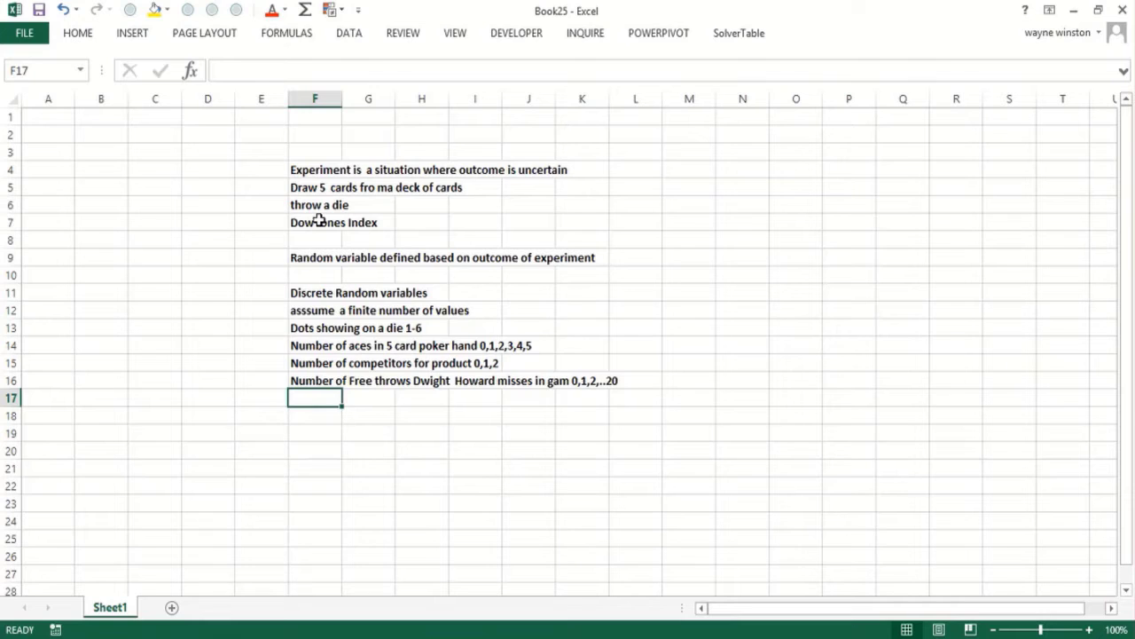
Enter the heading "Contiuous Random Variable" in cell F17, directly under the discrete examples.
text(Conti)
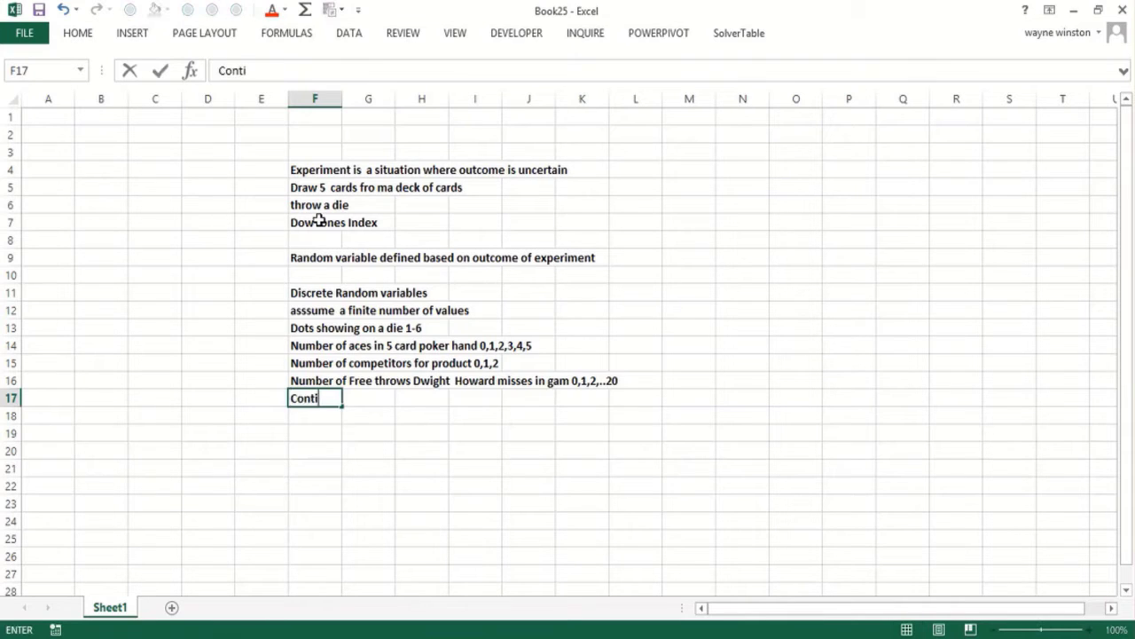
text(uous Random Variab)
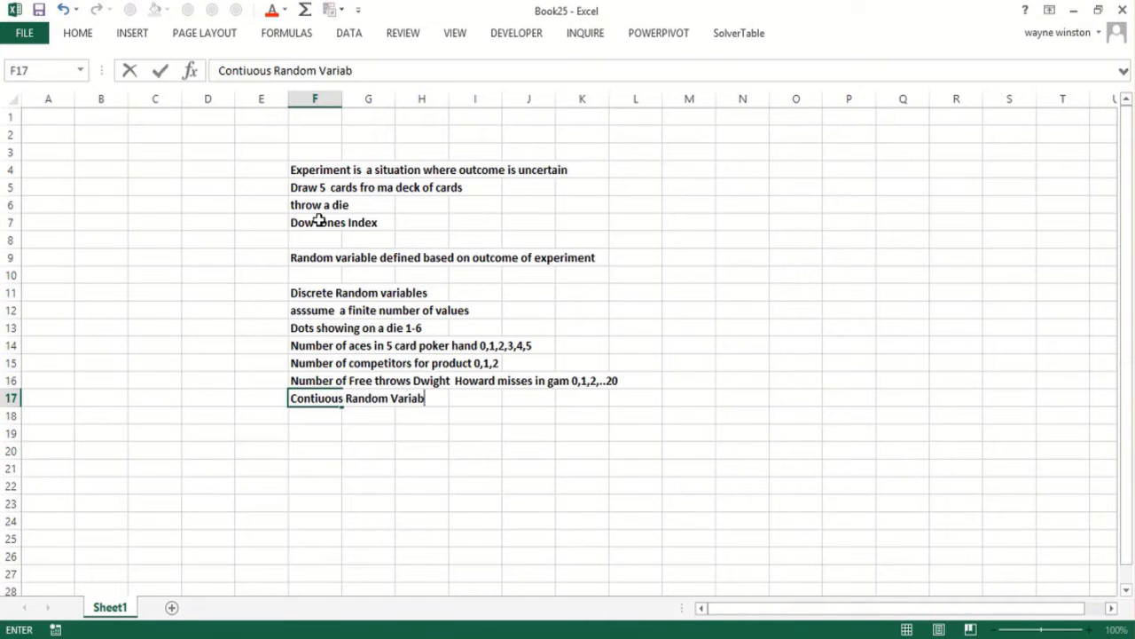
text(le)
key(Return)
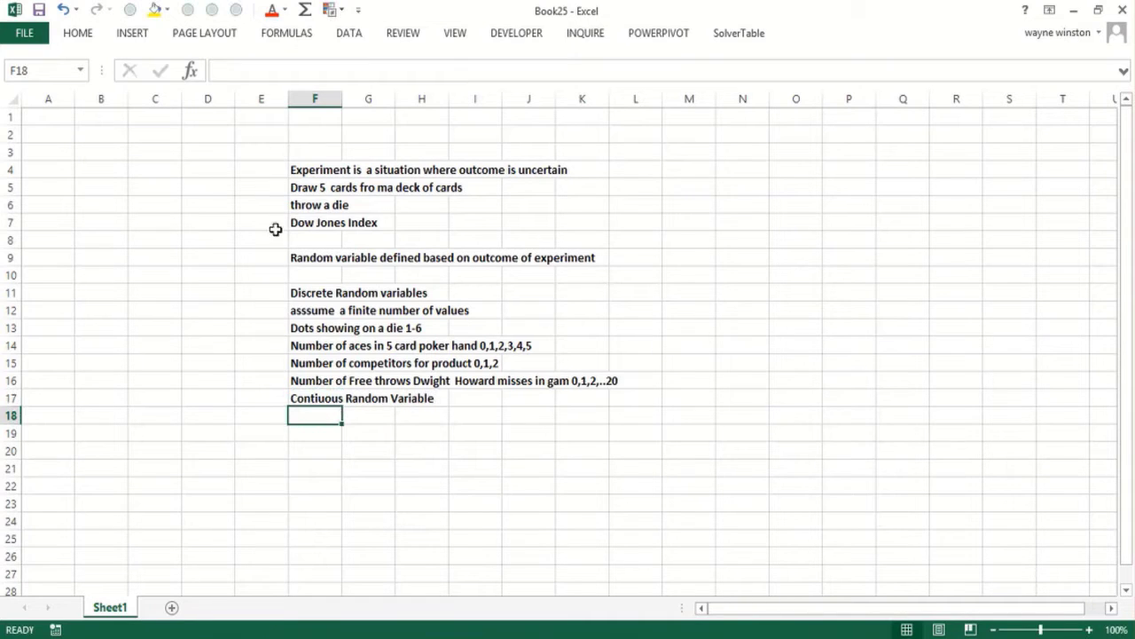
Highlight the discrete random variables block, F11:L16, with a yellow fill.
drag(298, 290, 624, 381)
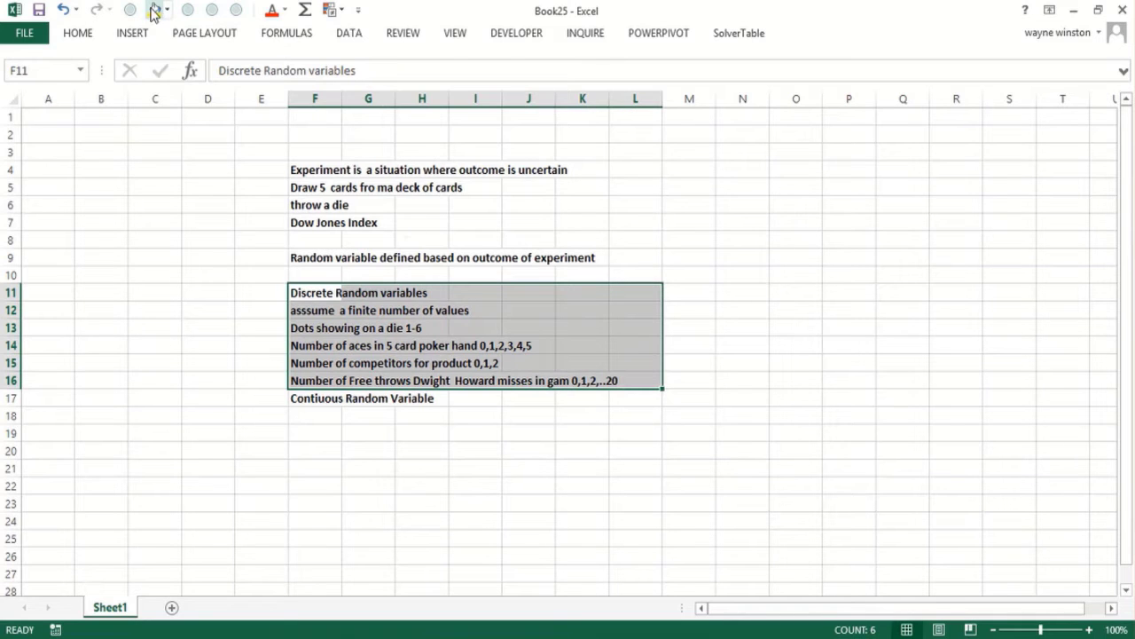
click(153, 11)
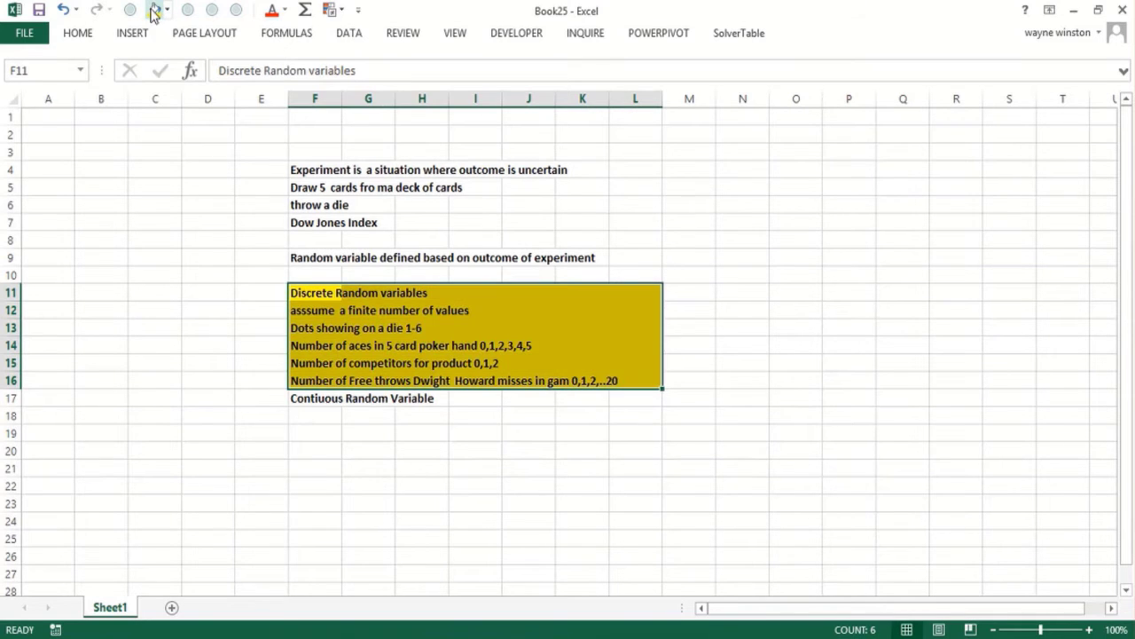
Correct the spelling of the heading in F17 to "Continuous Random Variable".
click(298, 398)
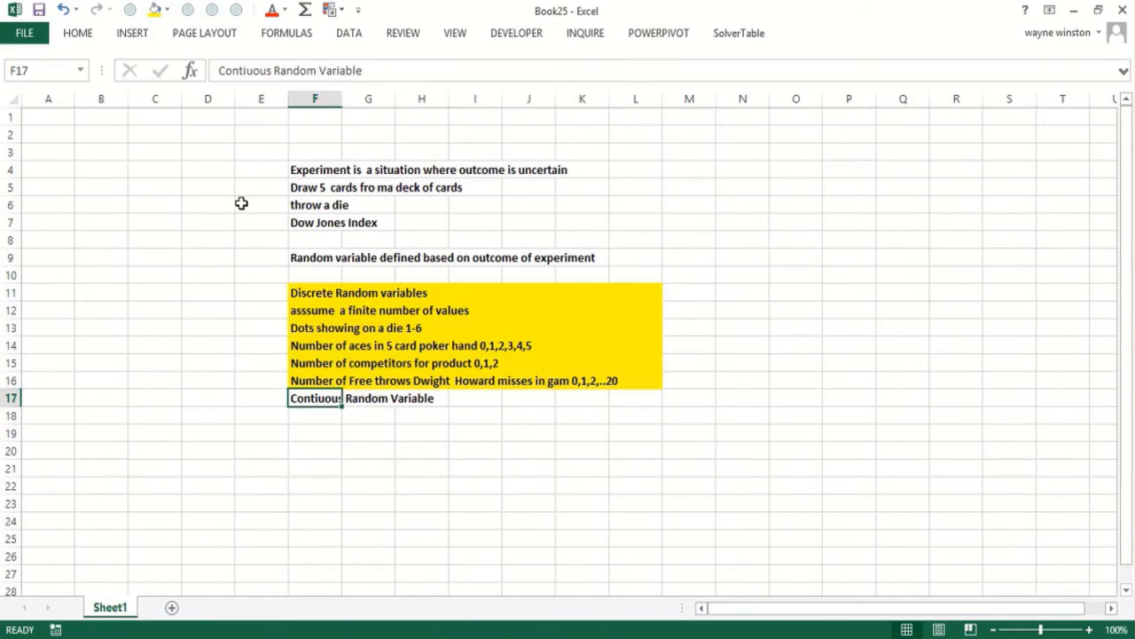
click(245, 71)
text(n)
key(Return)
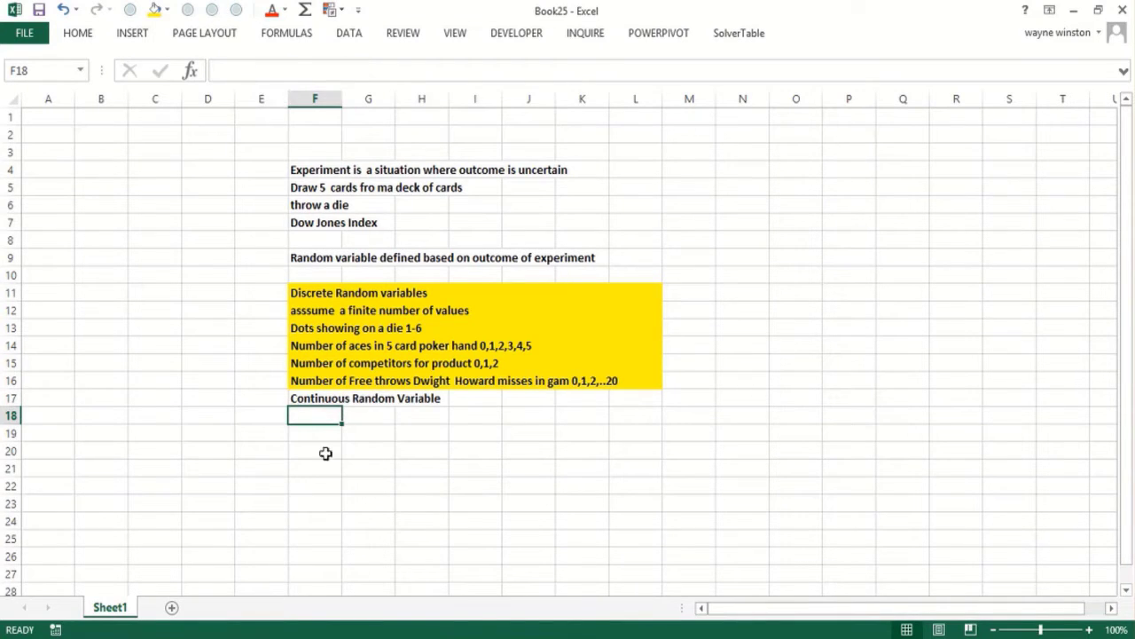
Enter the definition "can assume very many or infinite of outcomes" in F18, under the continuous random variable heading.
text(can assume)
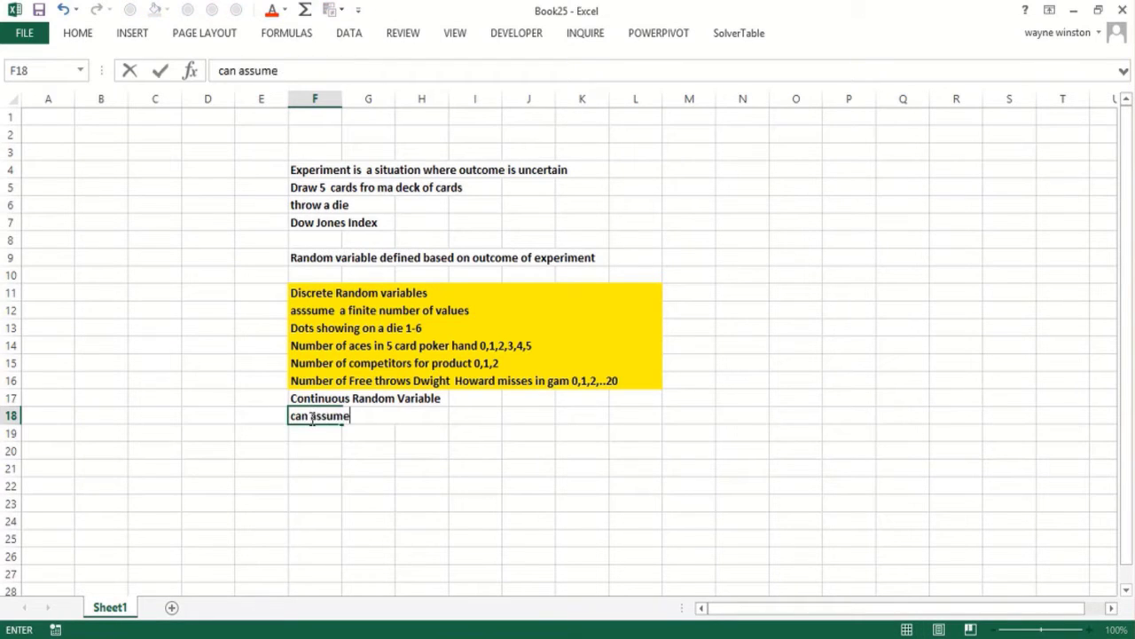
text( very many)
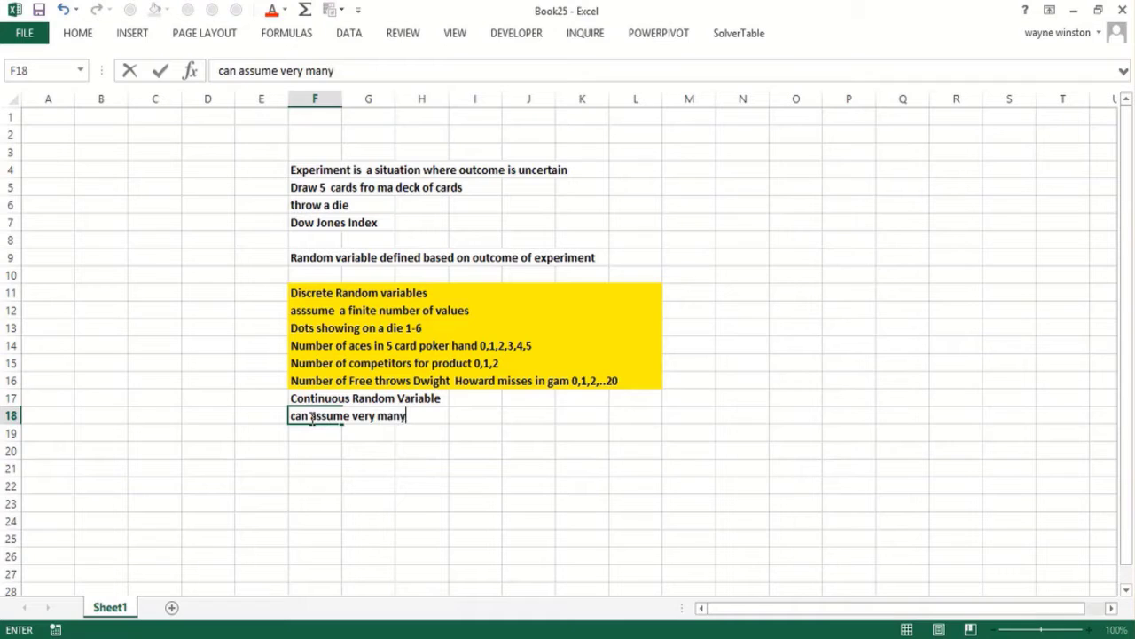
text( or infinite)
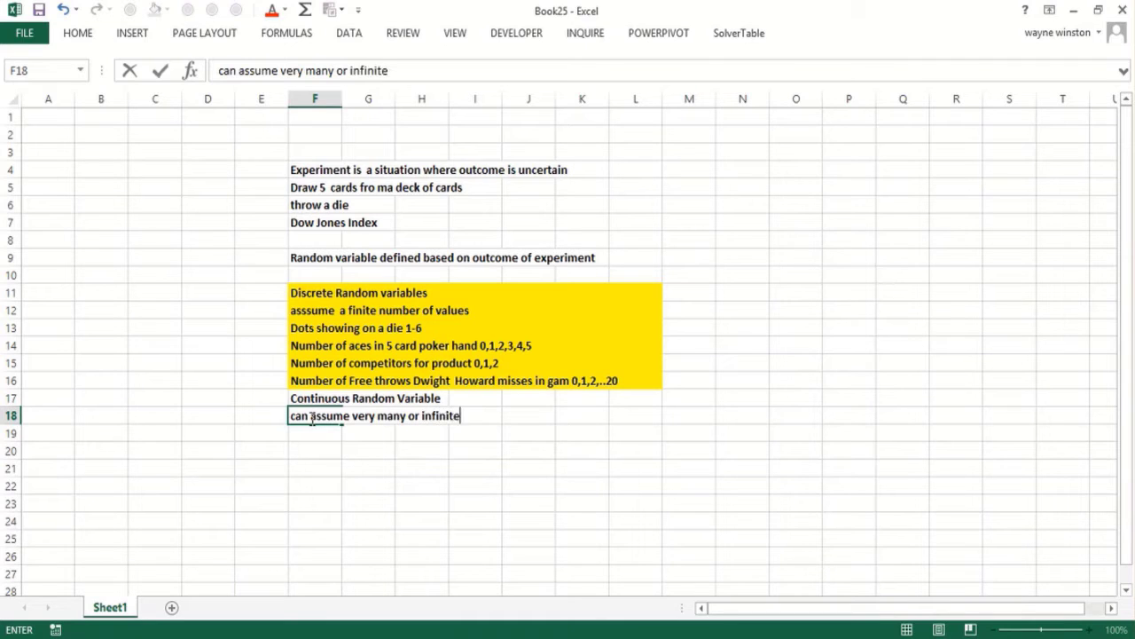
text( of outcomes)
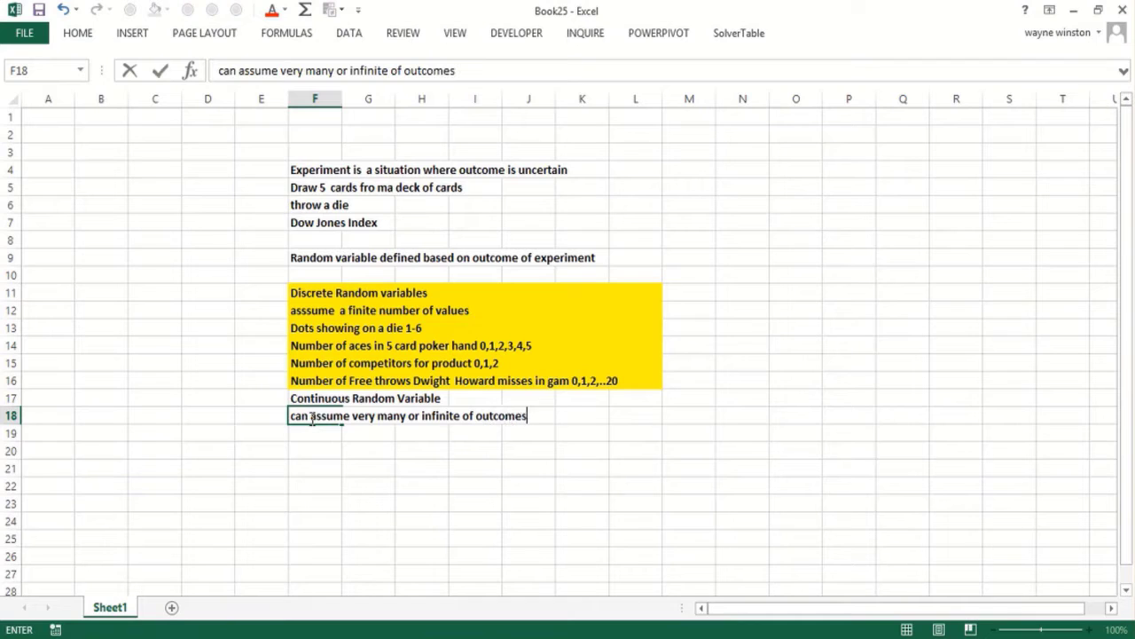
key(Return)
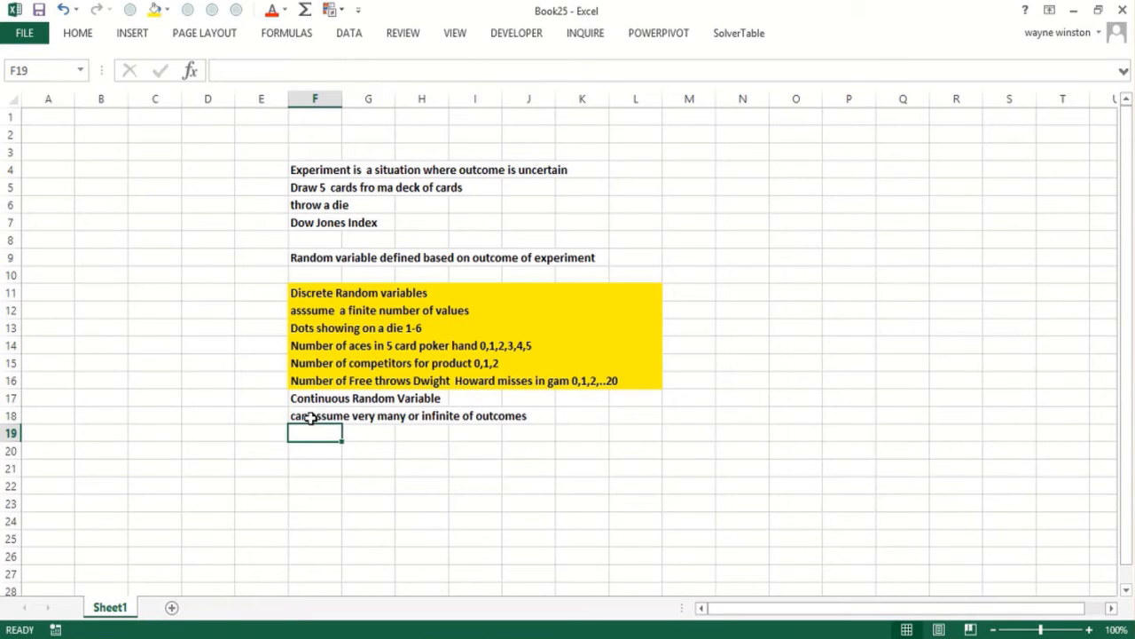
Enter the continuous variable example "An adult's height 3 ft-8 ft tall" in cell F19.
text(An adult's height)
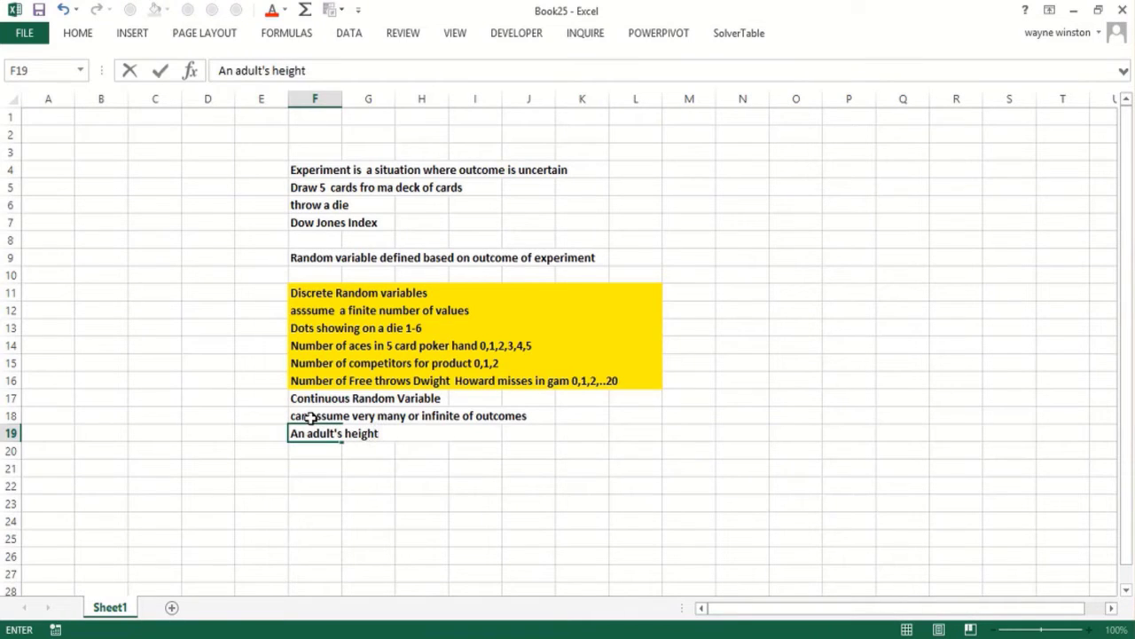
text( 3 ft-8 ft tall)
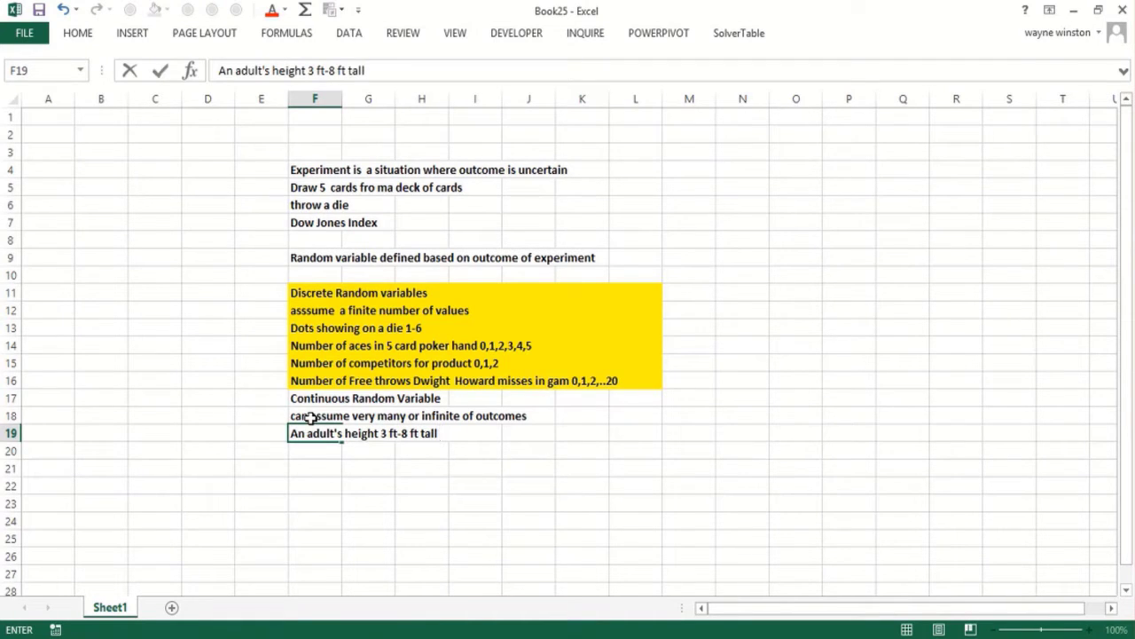
key(Return)
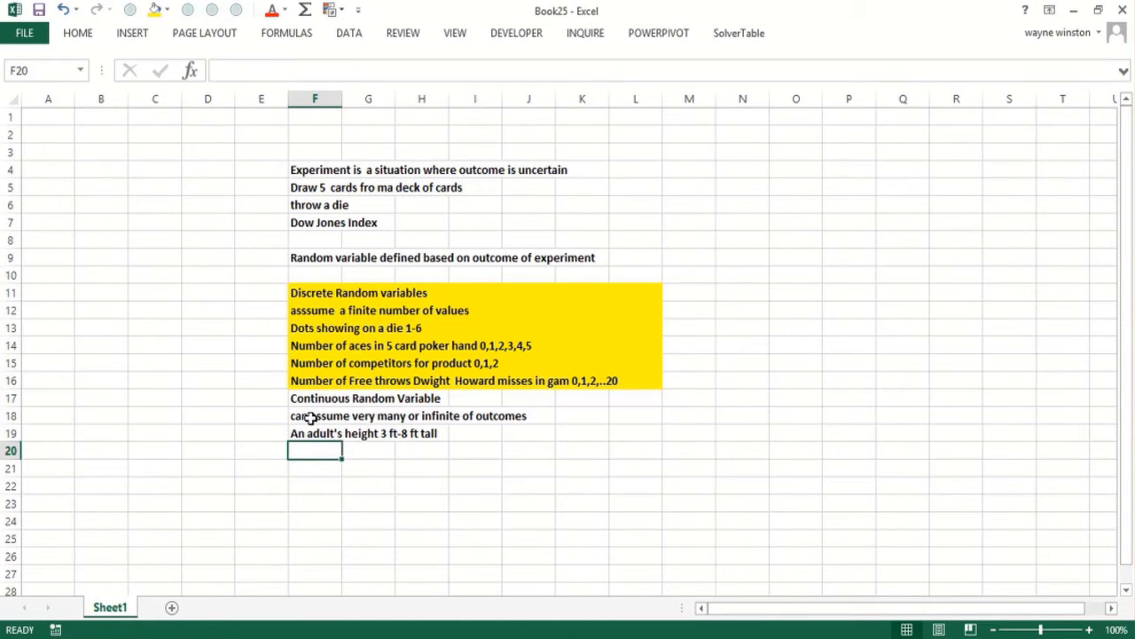
Enter the continuous variable example "Market share for new product 0%-100%" in cell F20.
text(Market shar)
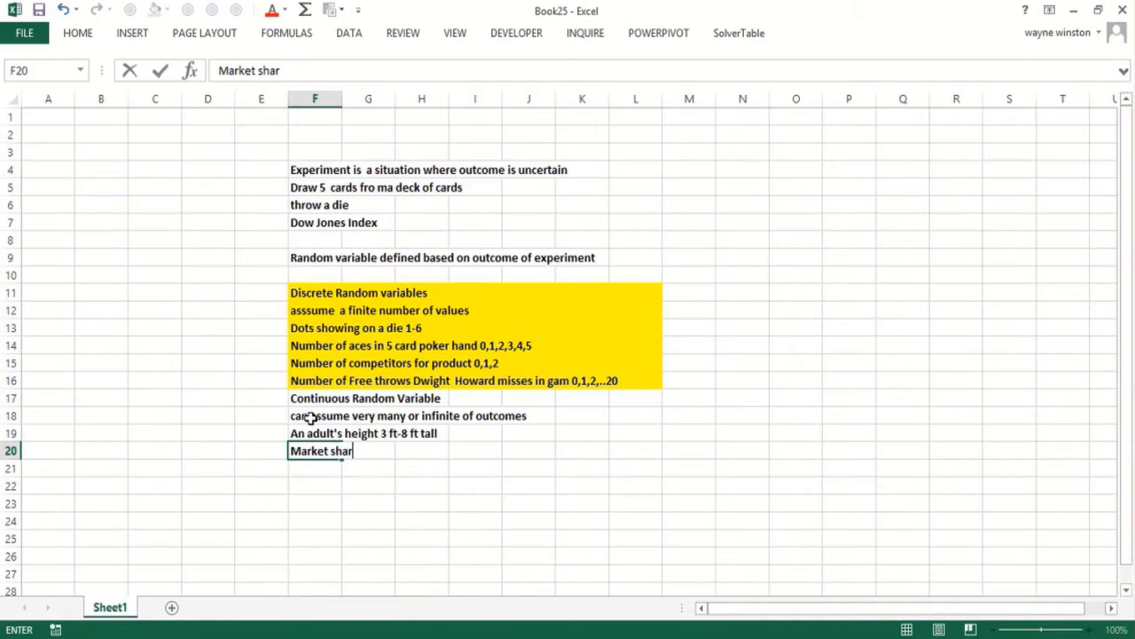
text(e for new produ)
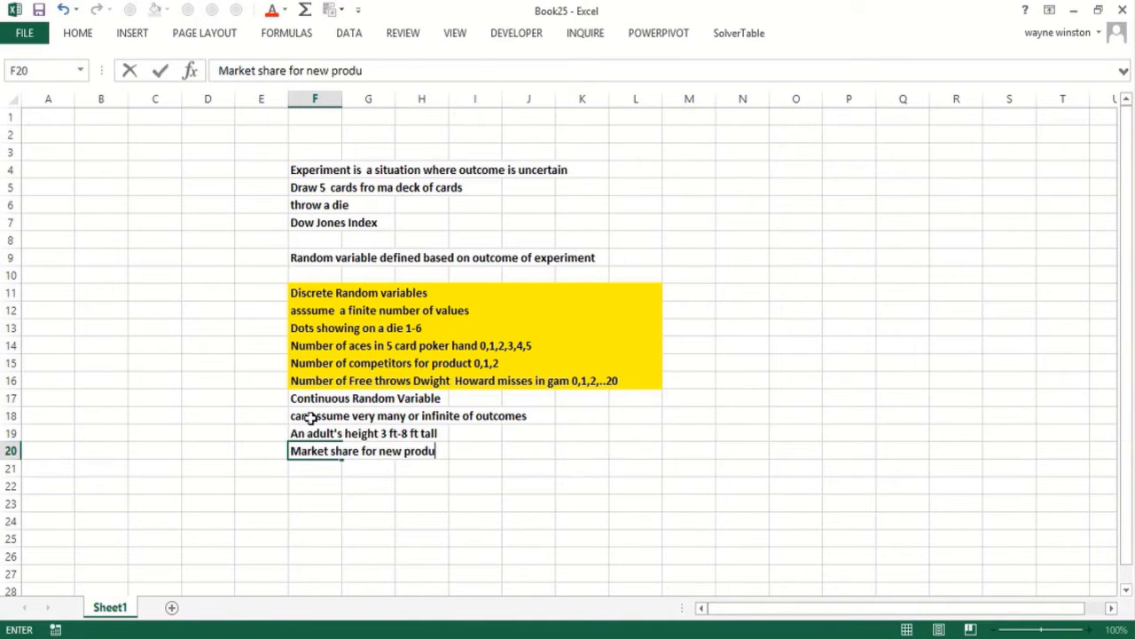
text(ct 0%-100%)
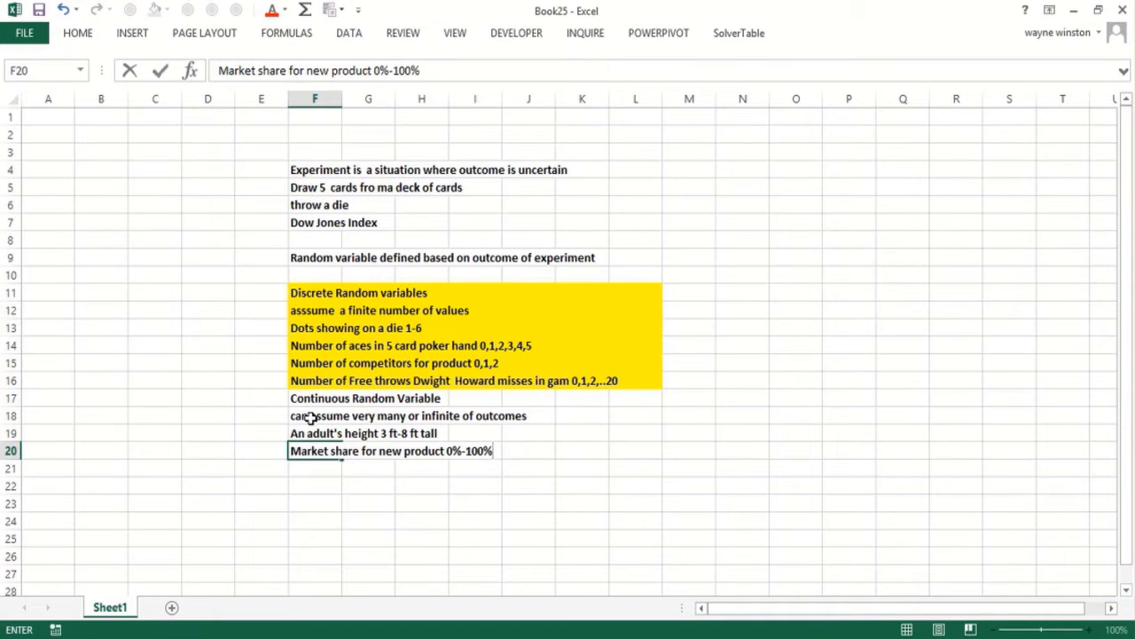
key(Return)
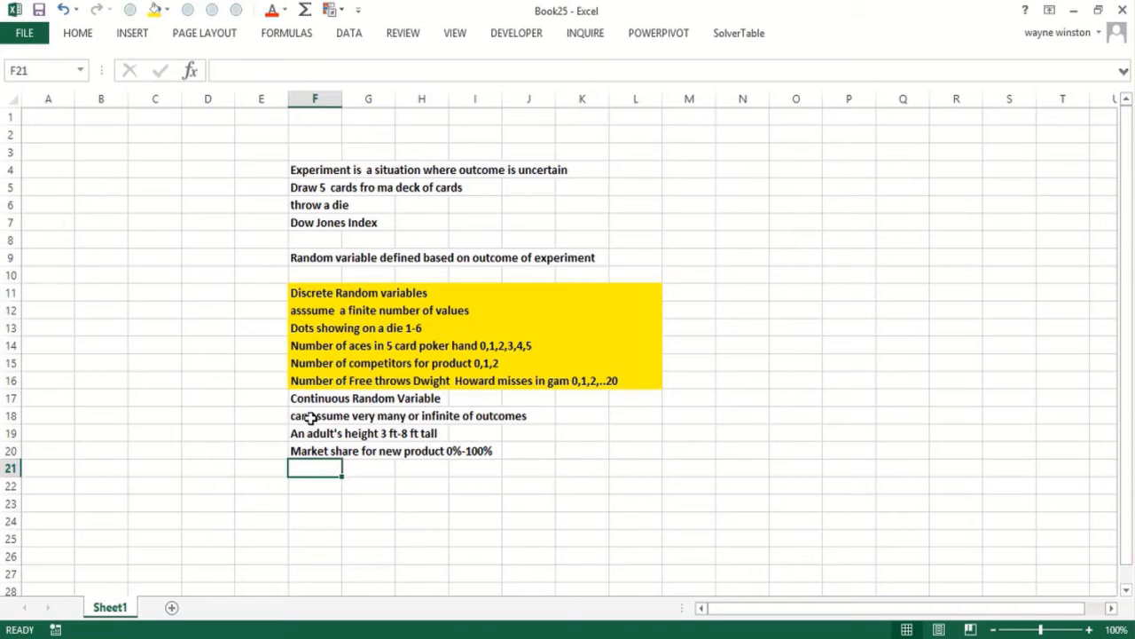
Enter the continuous variable example "Return on Dow Jones in 12 months -100% to 50%" in cell F21.
text(Value)
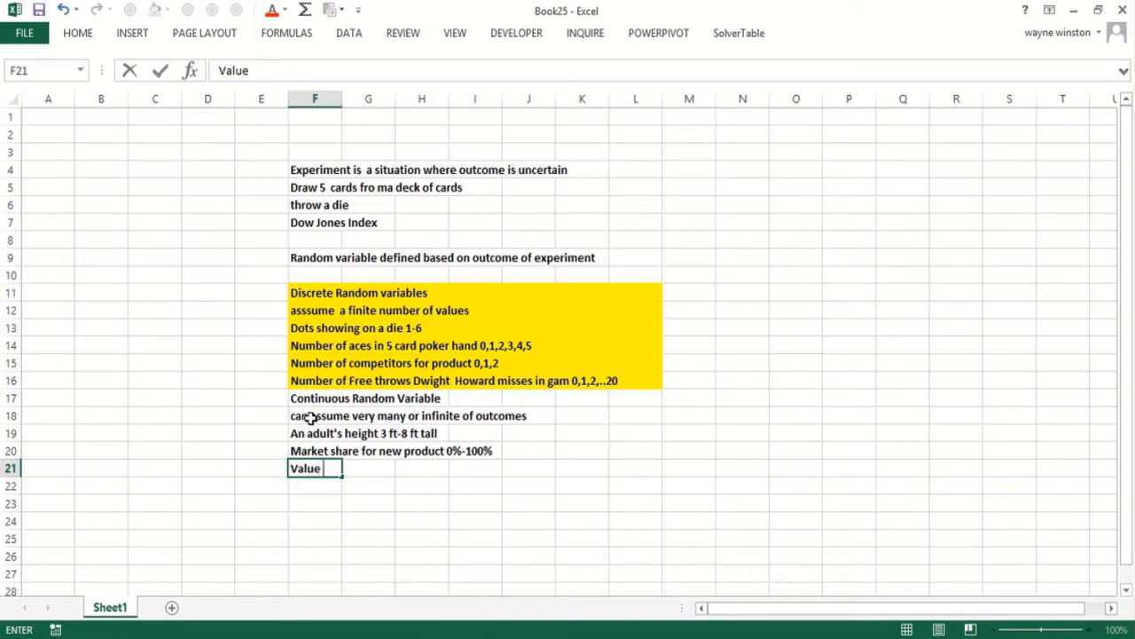
key(BackSpace)
key(BackSpace)
key(BackSpace)
key(BackSpace)
key(BackSpace)
text(Return on)
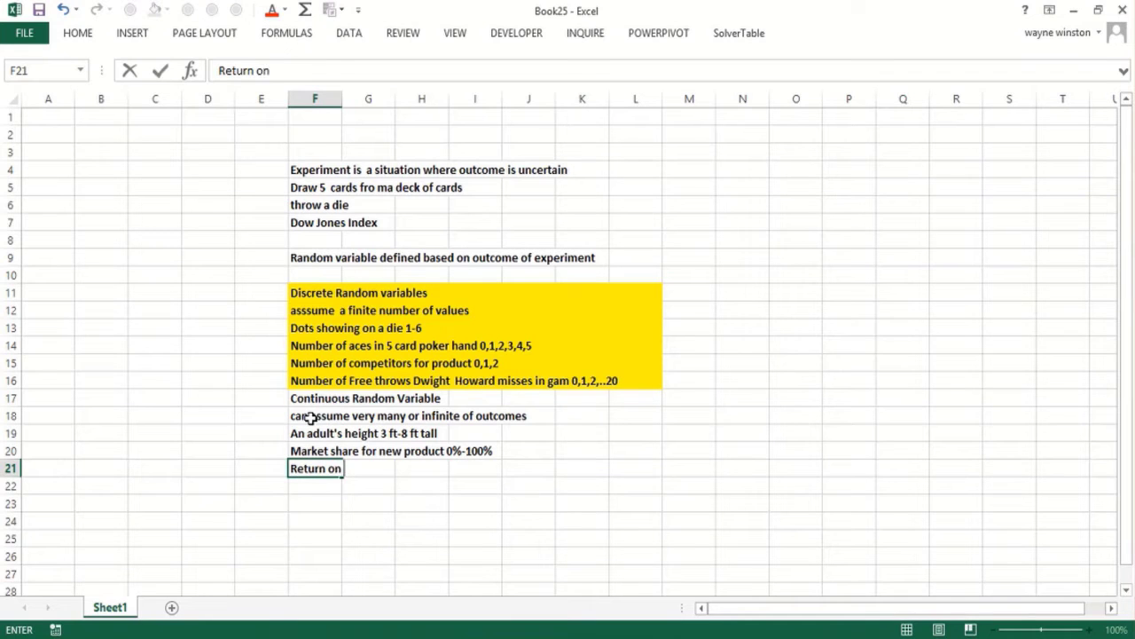
text( Dow Jo)
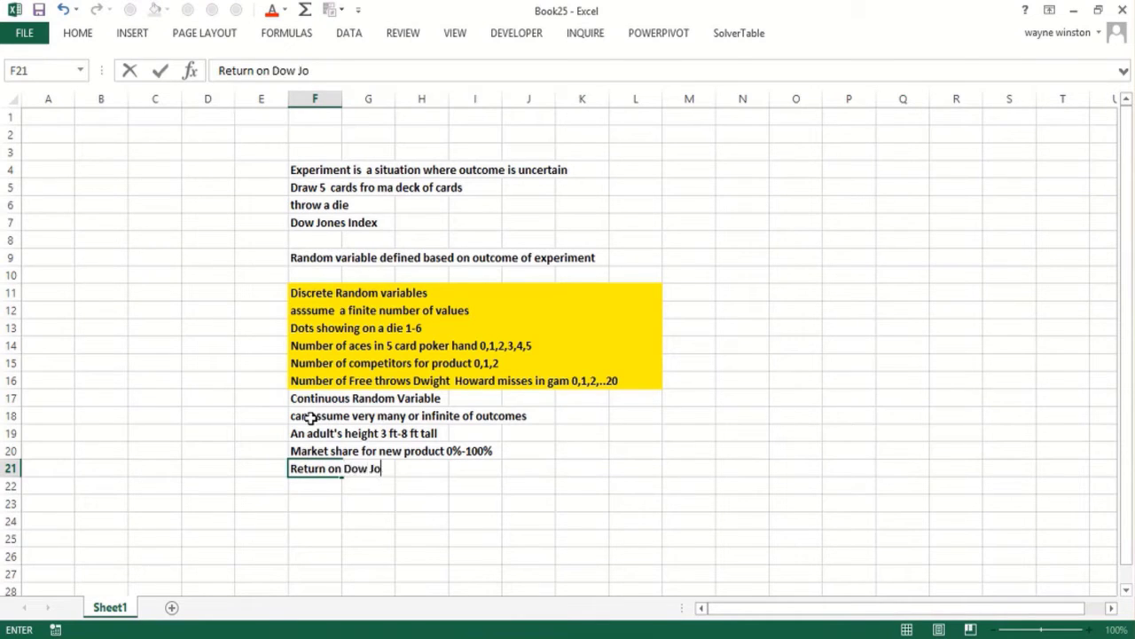
text(nes in 12 m)
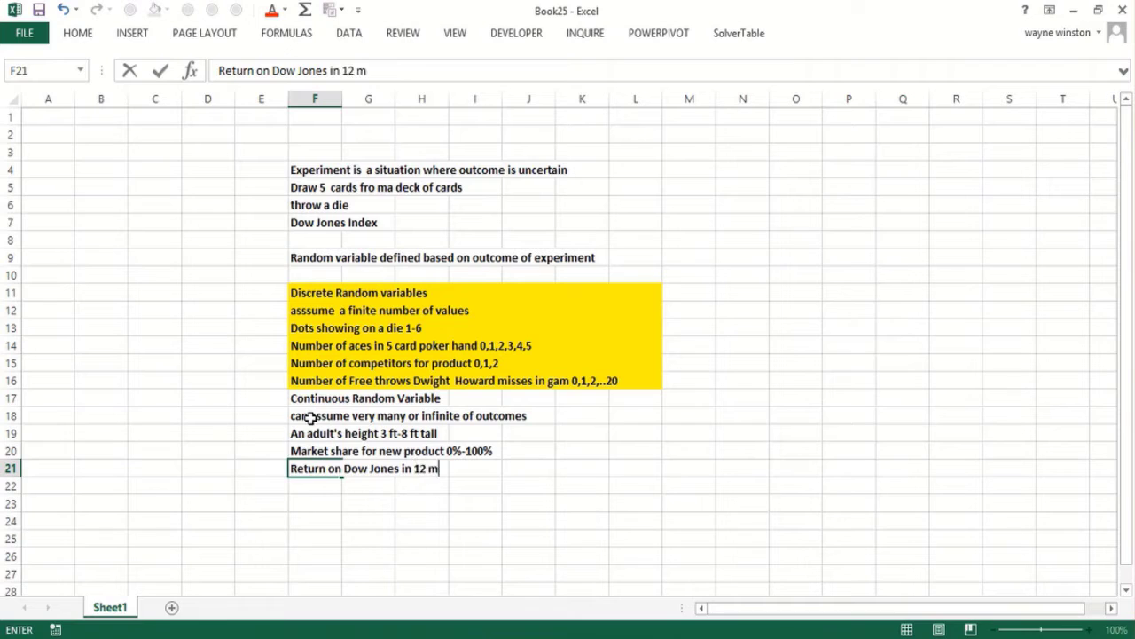
text(onths -100%)
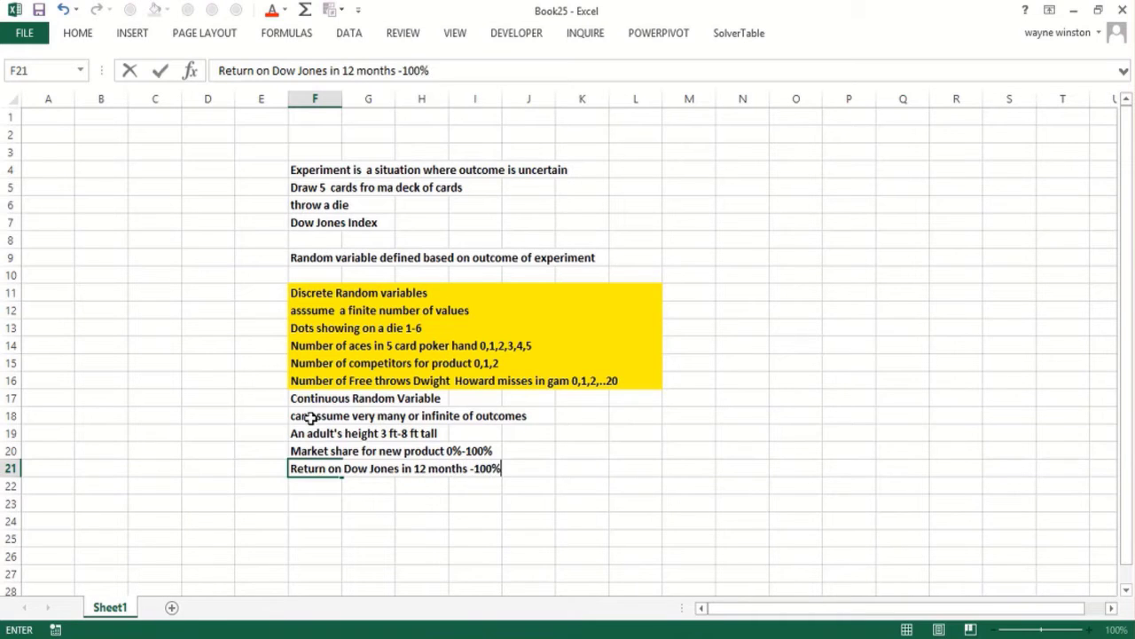
text( to 50%)
key(Return)
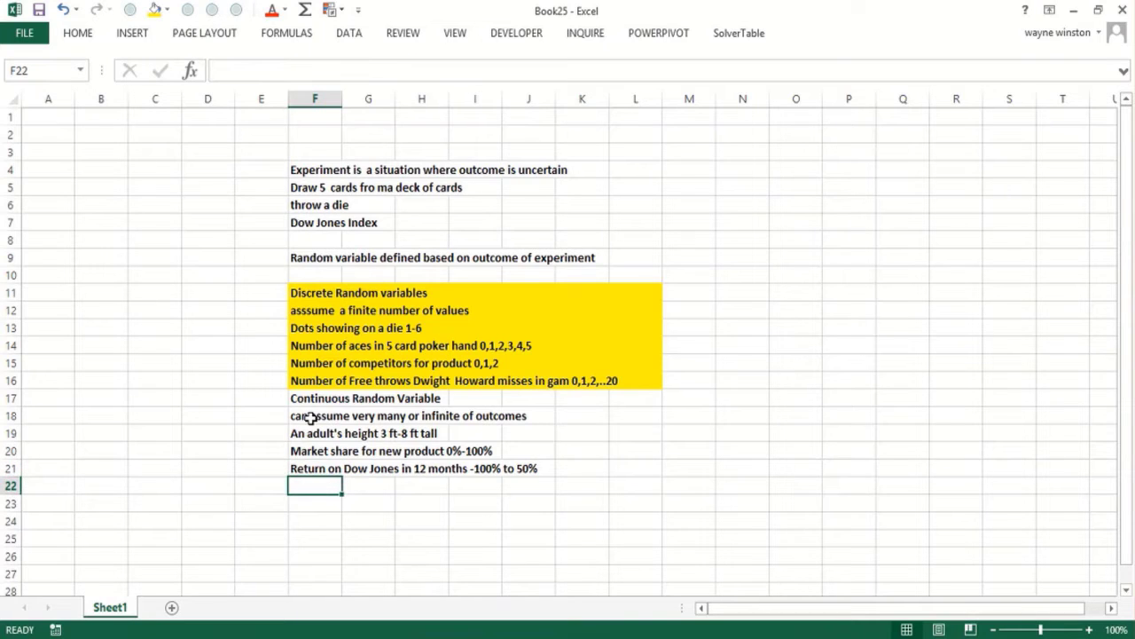
Enter the continuous variable example "Cost of developing a new drug $1 billion to $5 billion" in cell F22.
text(Cost of de)
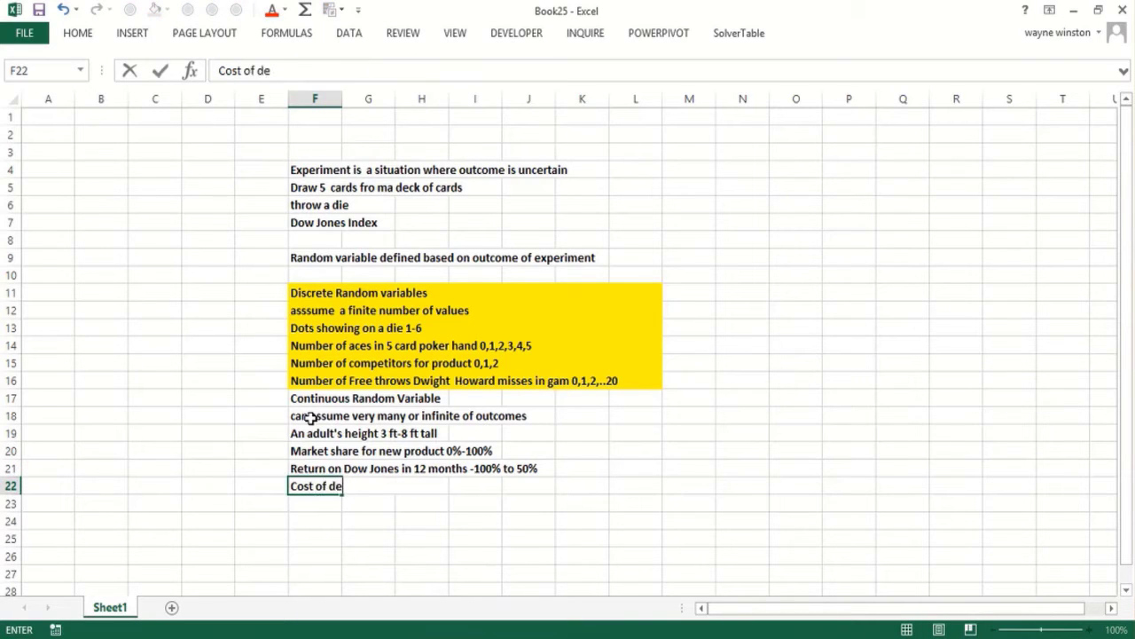
text(veloping a new)
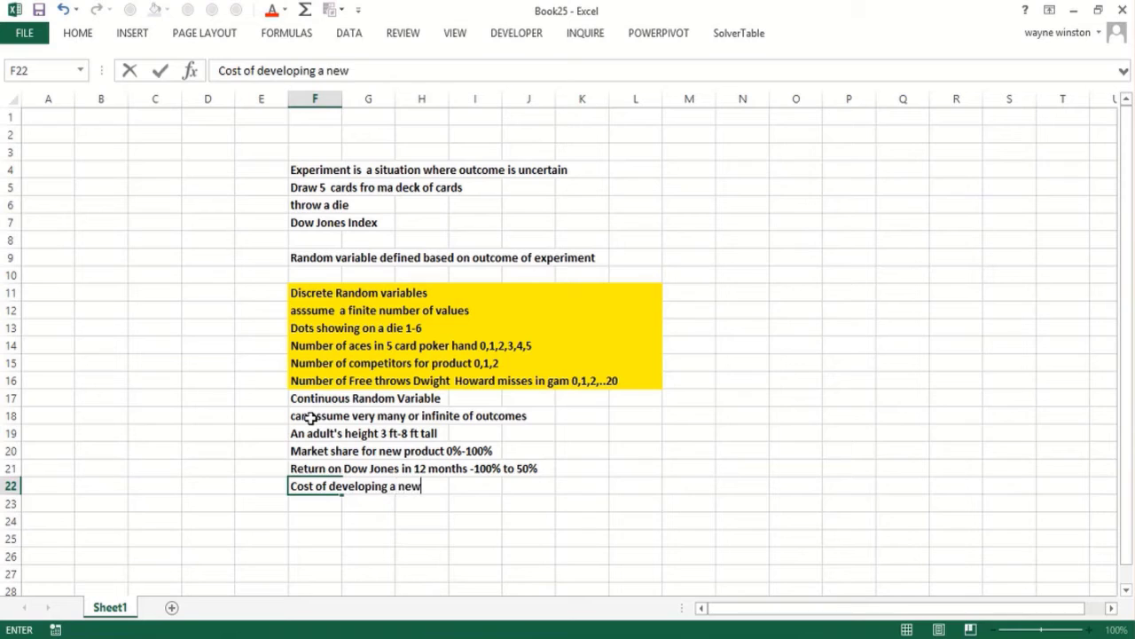
text( drug $)
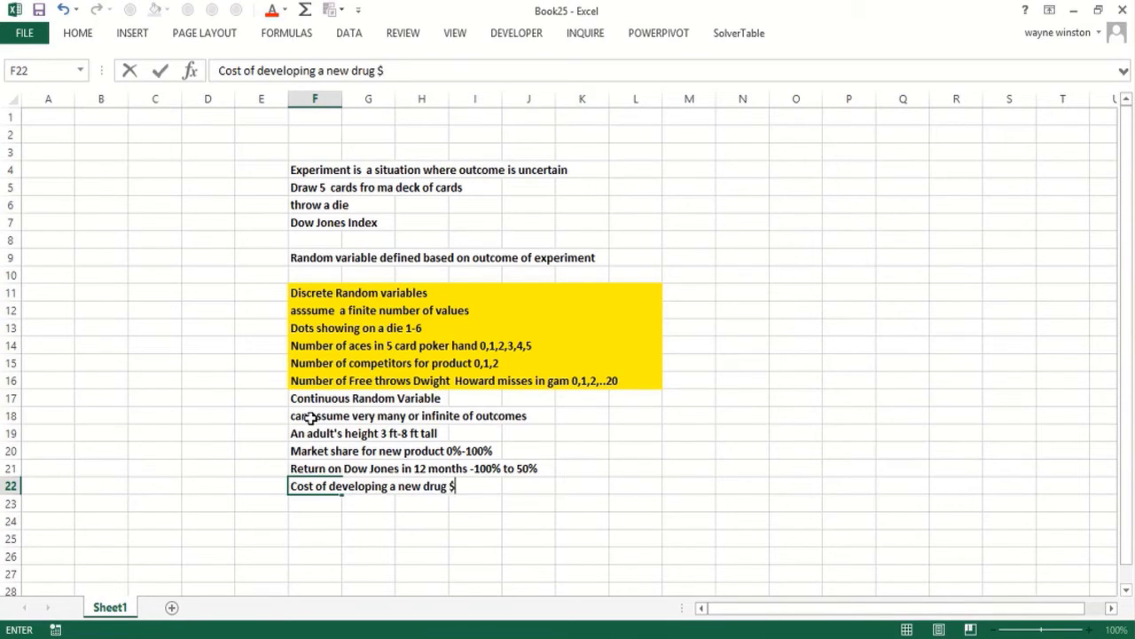
text(1 billio)
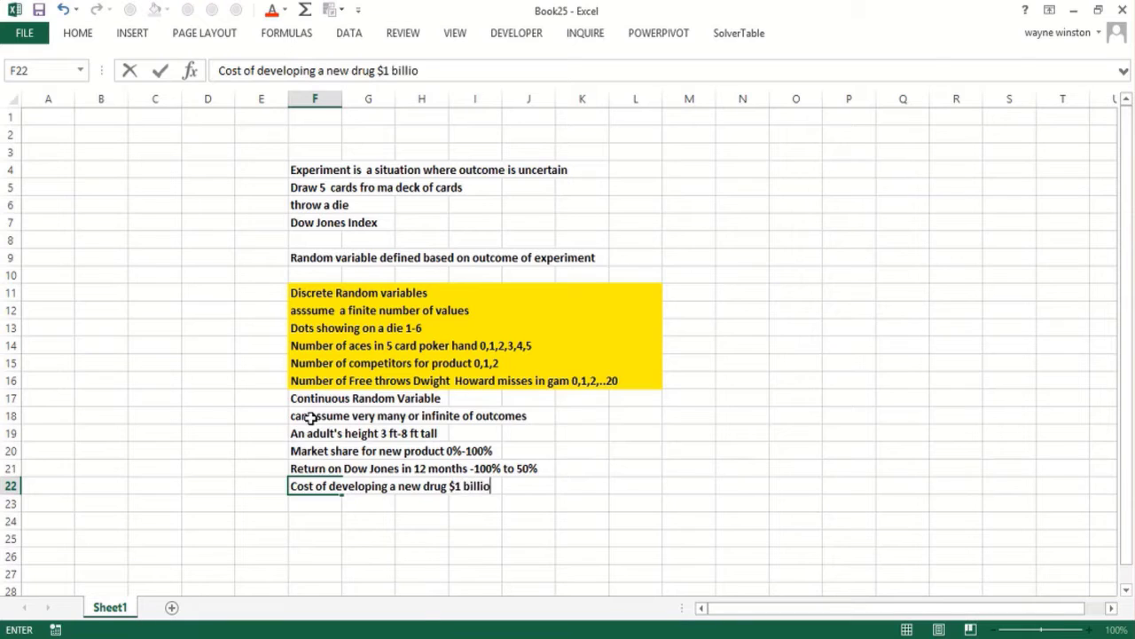
text(n to $5 )
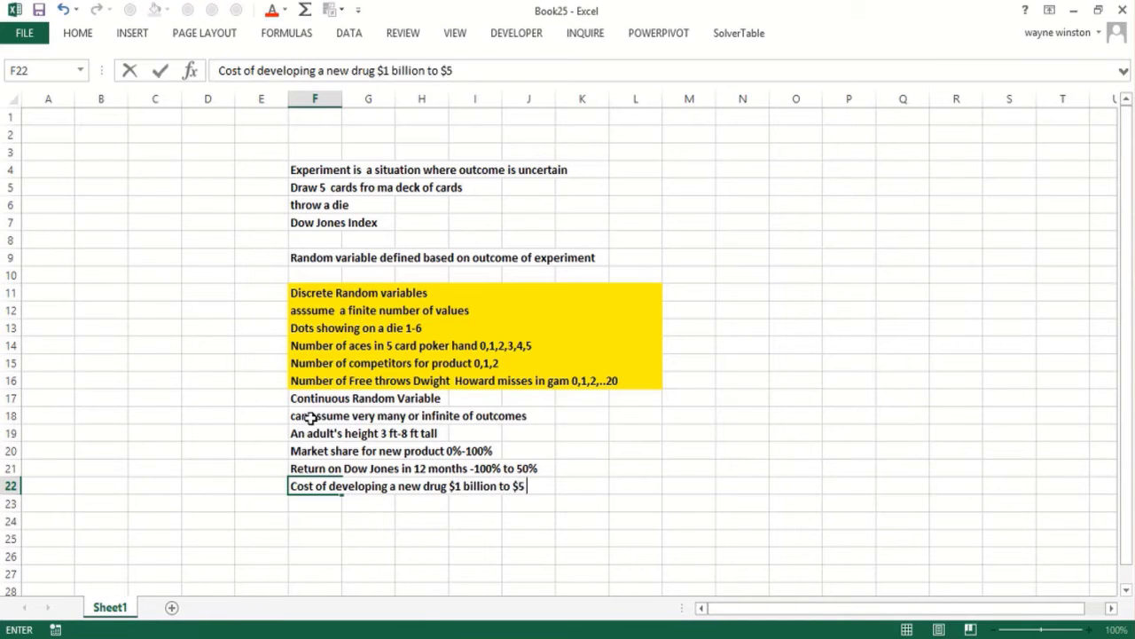
text(billion)
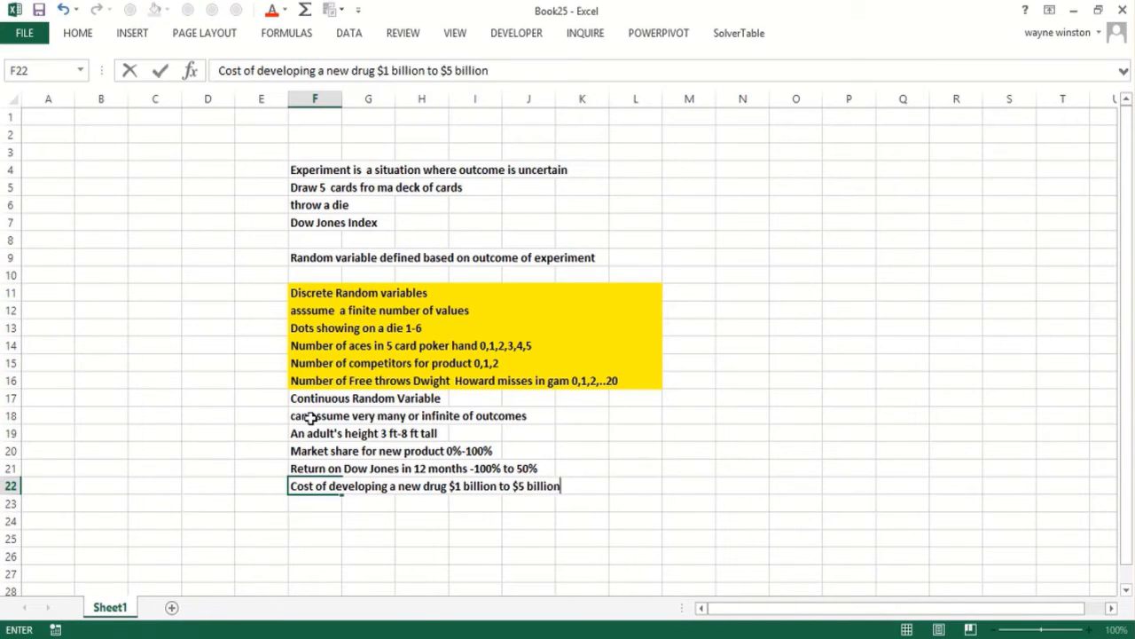
key(Return)
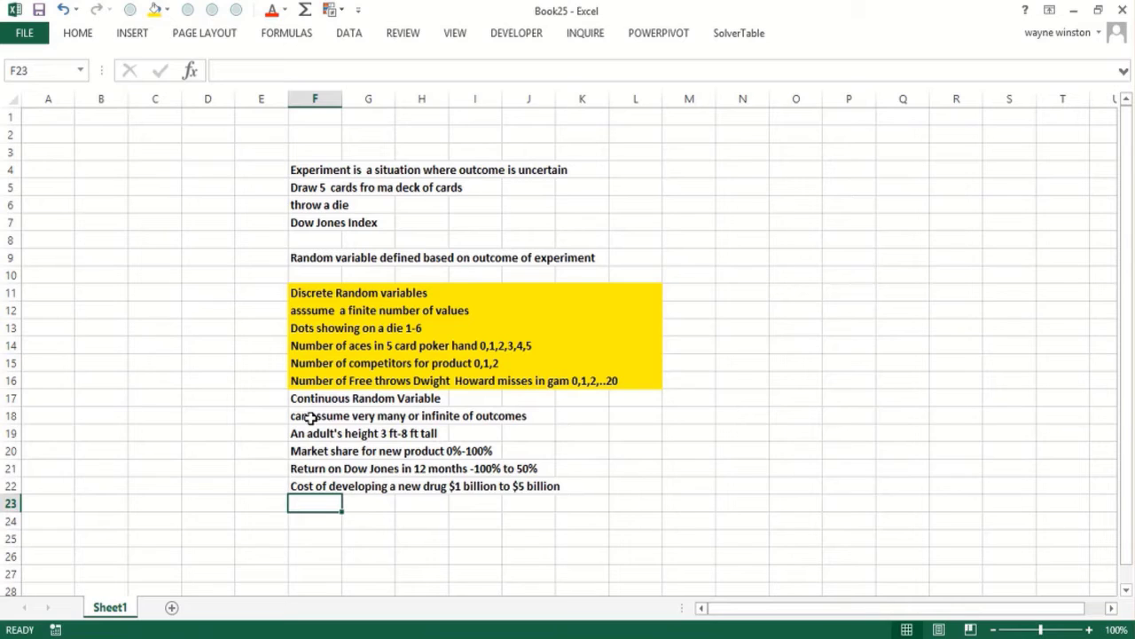
Enter the note "Tables in your Stat Table" in cell F23, below the continuous variable examples.
text(Tabl)
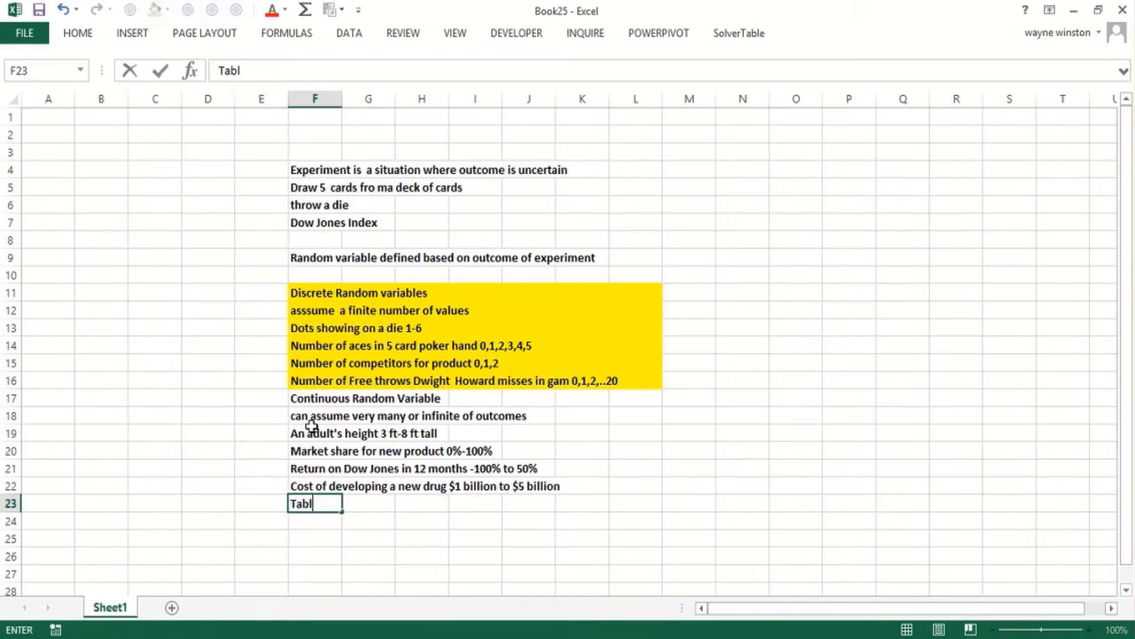
text(es in your Stat)
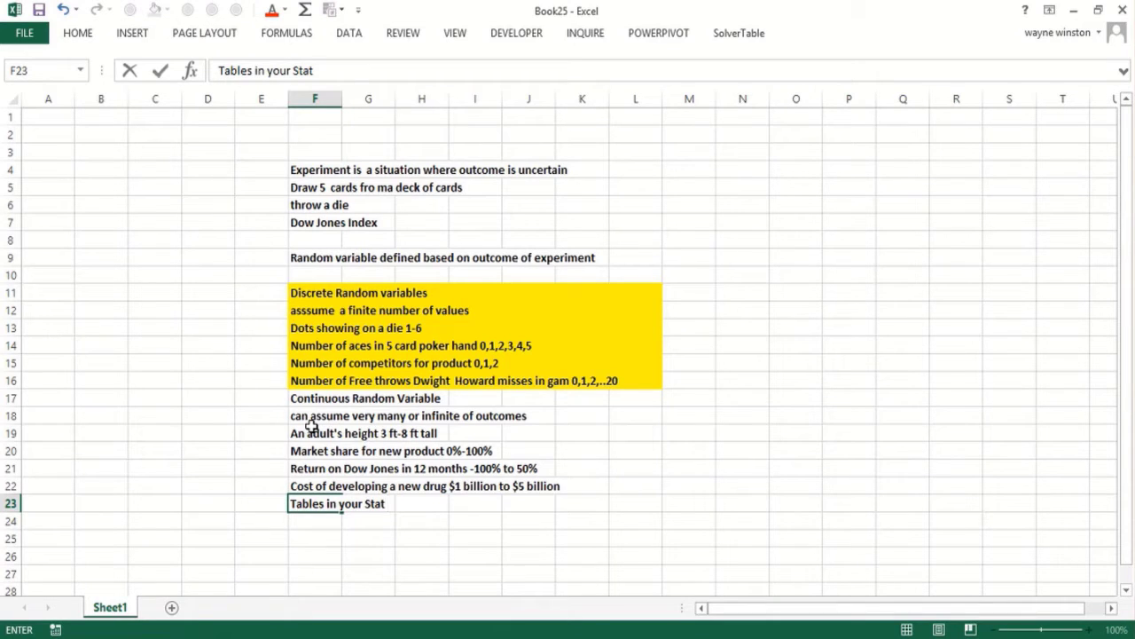
text( Table)
key(Return)
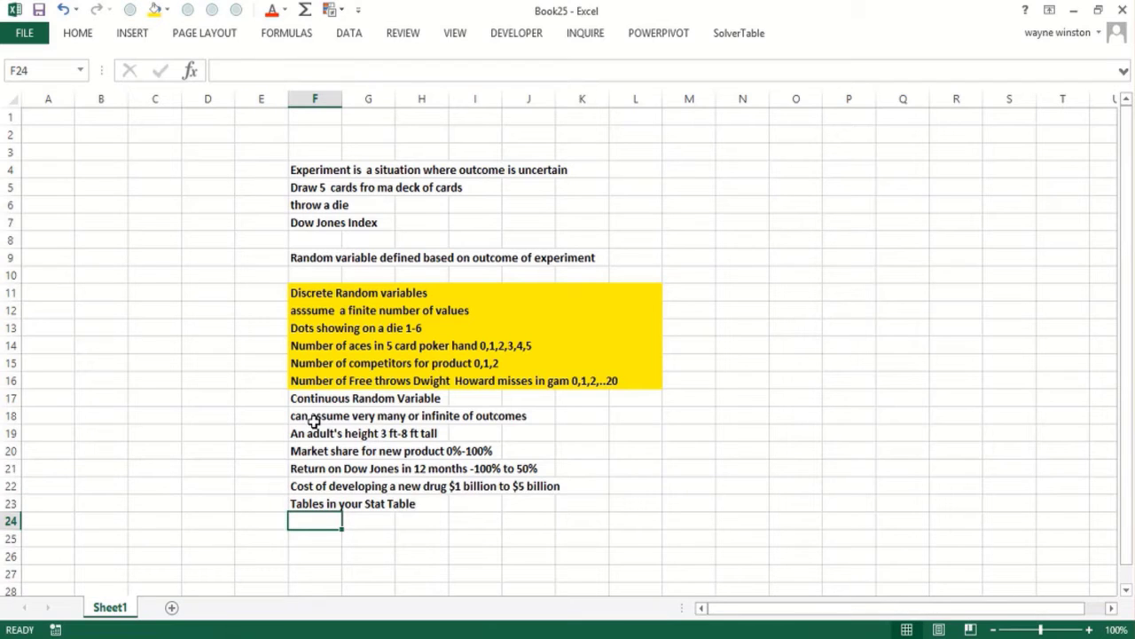
Replace the last word of the note in F23 so it reads "Tables in your Stat book".
key(Up)
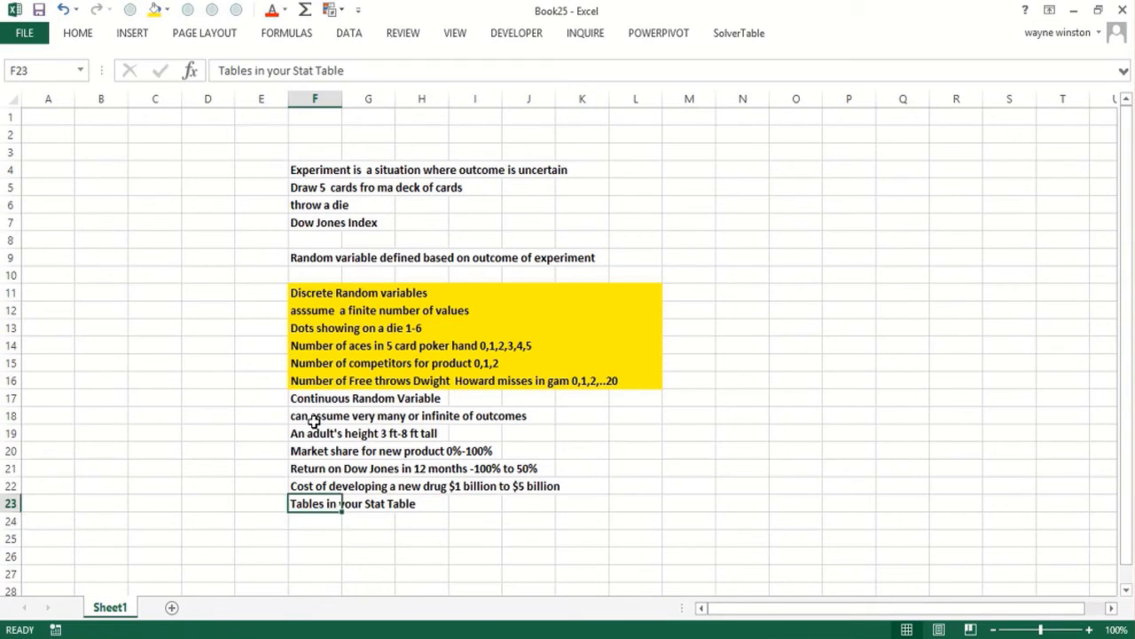
key(F2)
key(BackSpace)
key(BackSpace)
key(BackSpace)
key(BackSpace)
key(BackSpace)
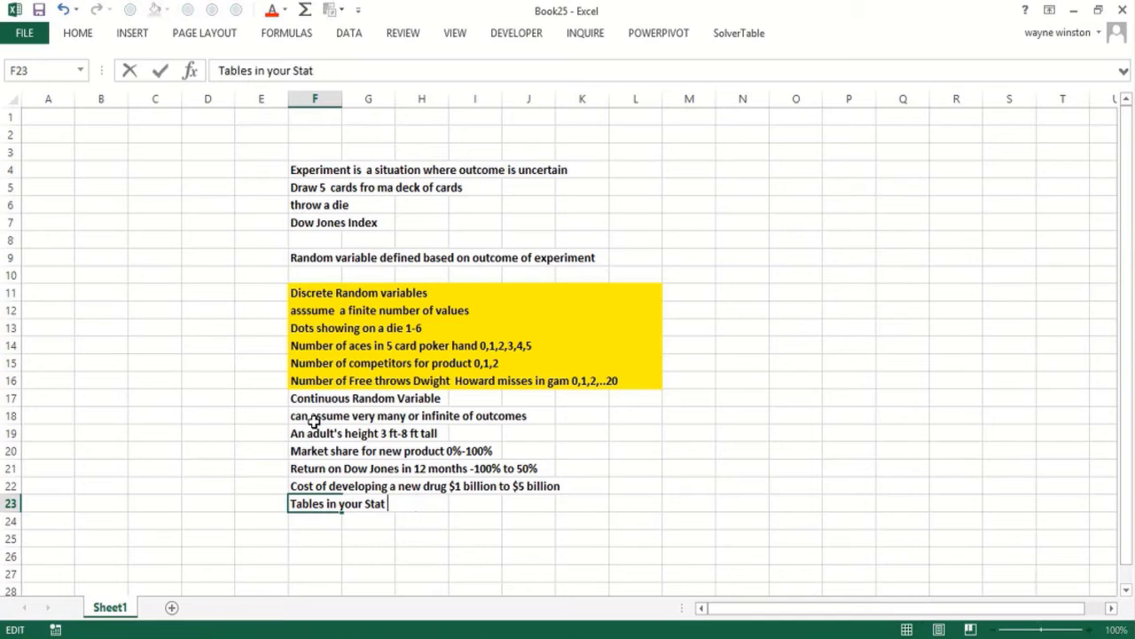
text(book)
key(Return)
Enter the note "Excel has functions to replace the tables in your stat book" in cell F24.
text(Exce)
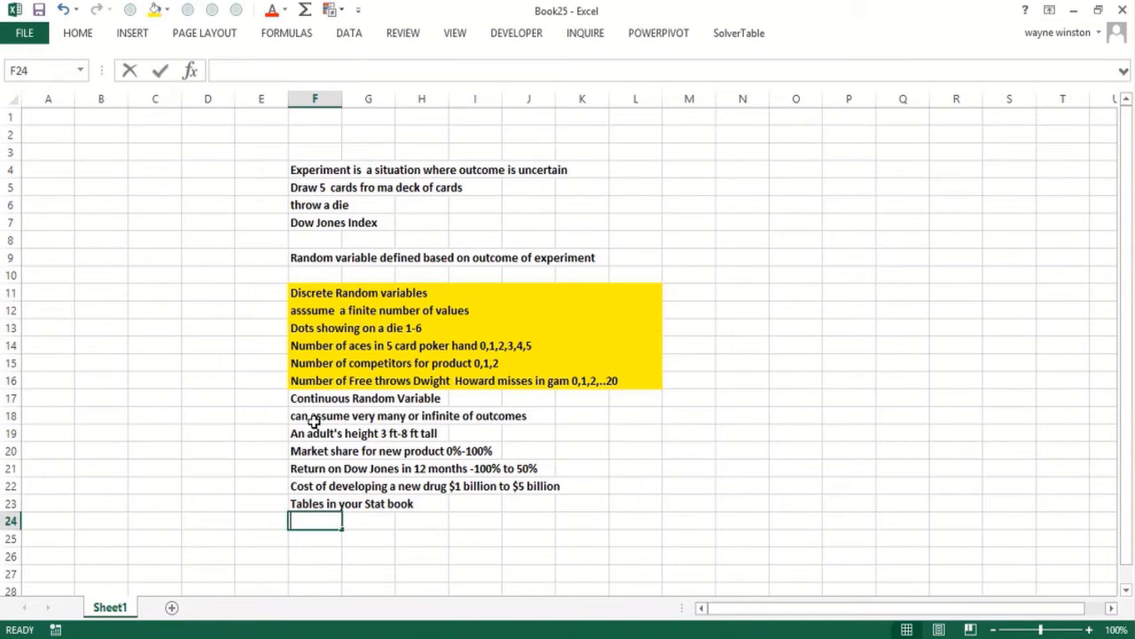
text(l has fu)
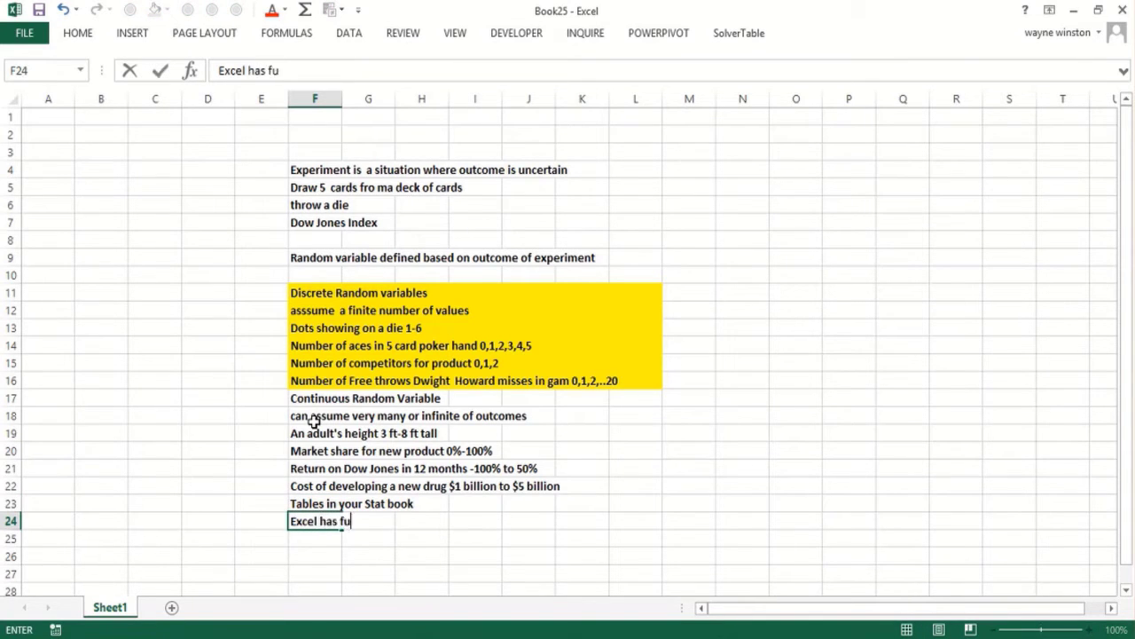
text(nctions to re)
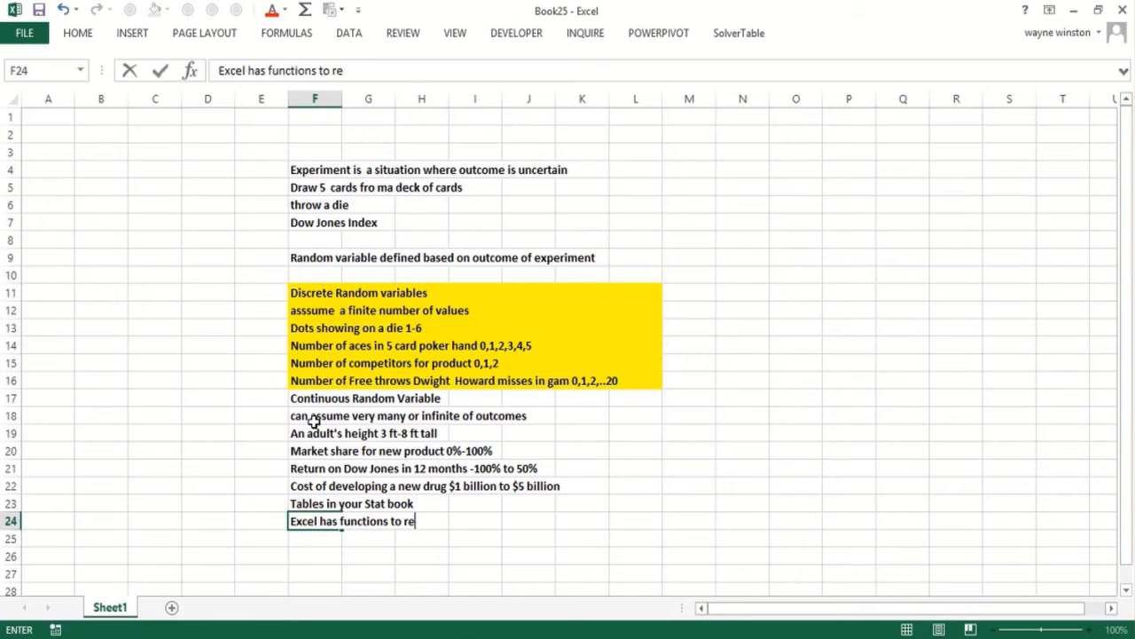
text(place the fun)
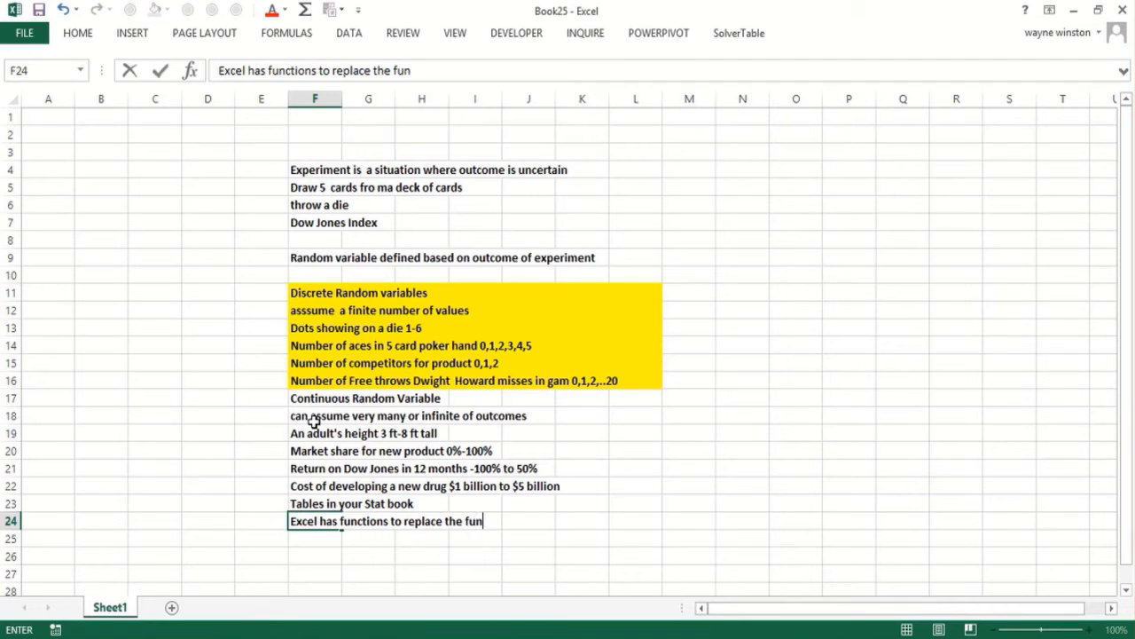
key(BackSpace)
key(BackSpace)
key(BackSpace)
text(tables in yo)
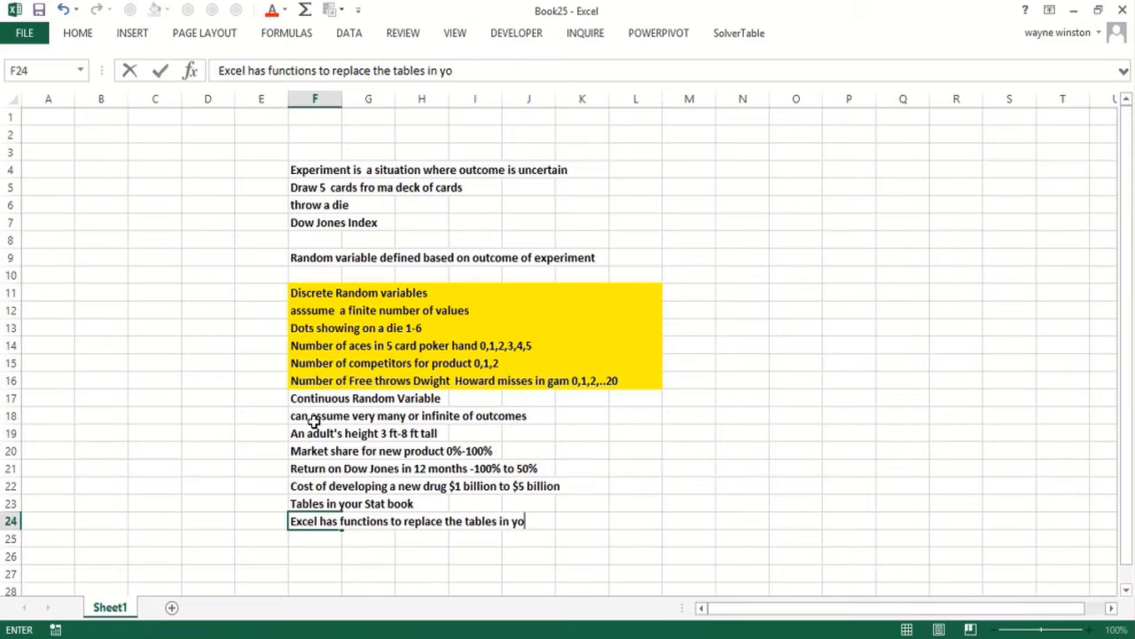
text(ur stat book)
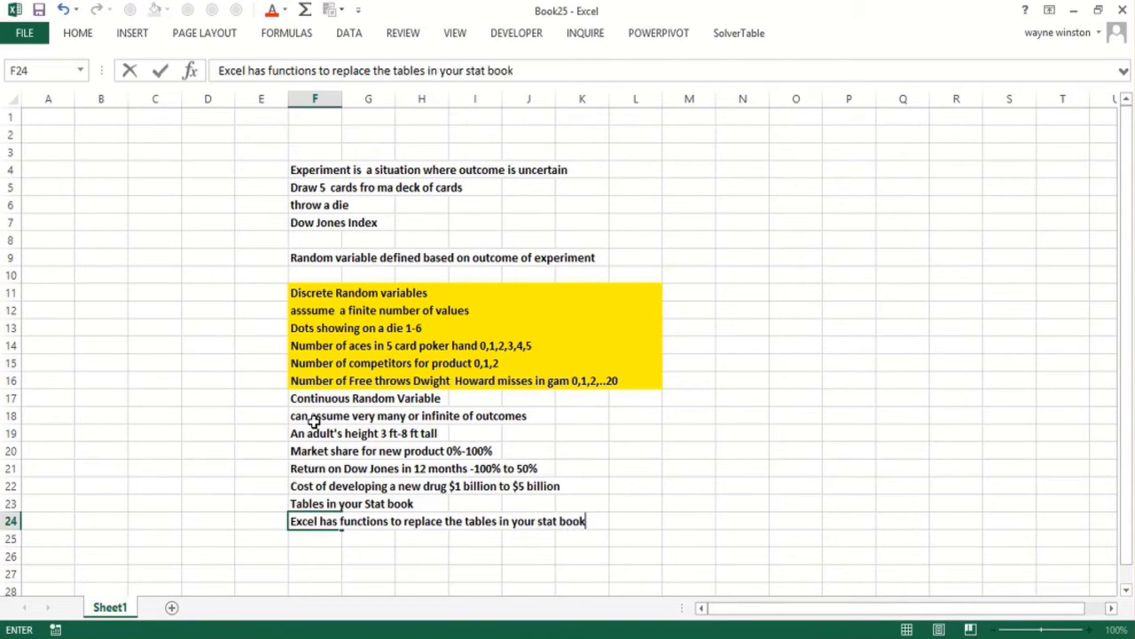
key(Return)
Enter the section heading "Expected Value or Mean of a Random Variance" in cell E26.
key(Return)
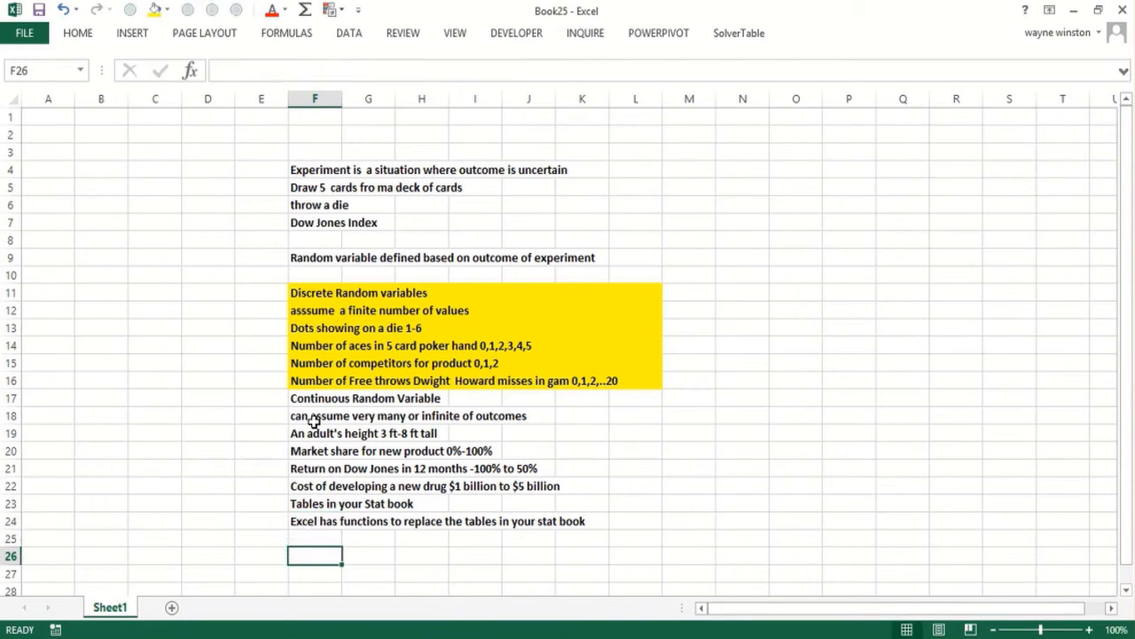
scroll(315, 422, down, 1)
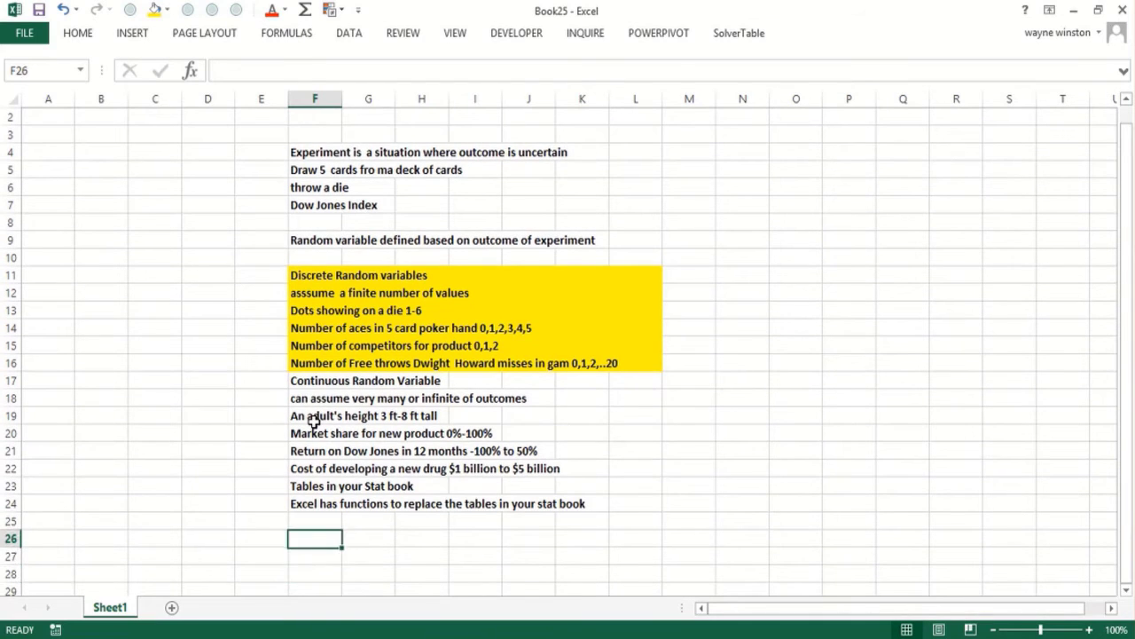
key(Left)
text(Expec)
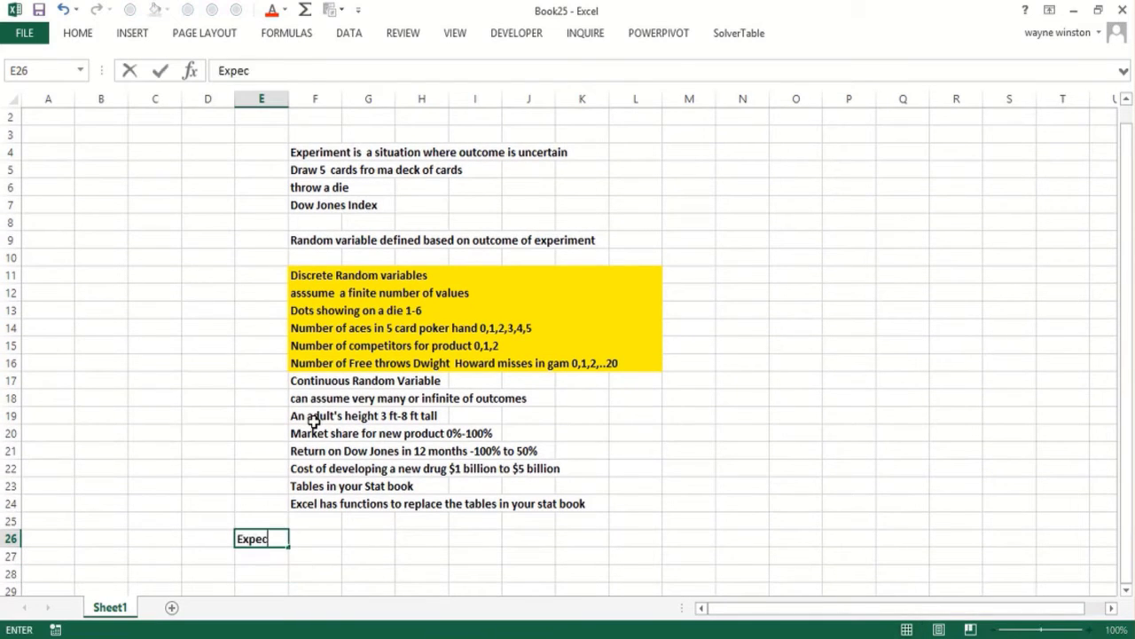
text(ted Value o)
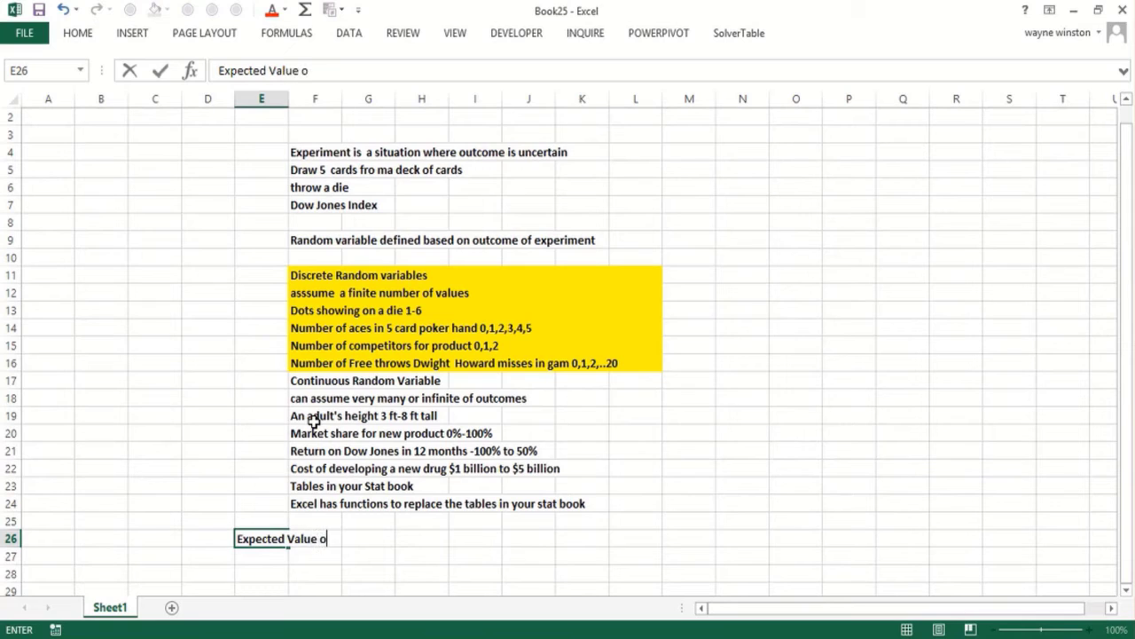
text(r Mean of )
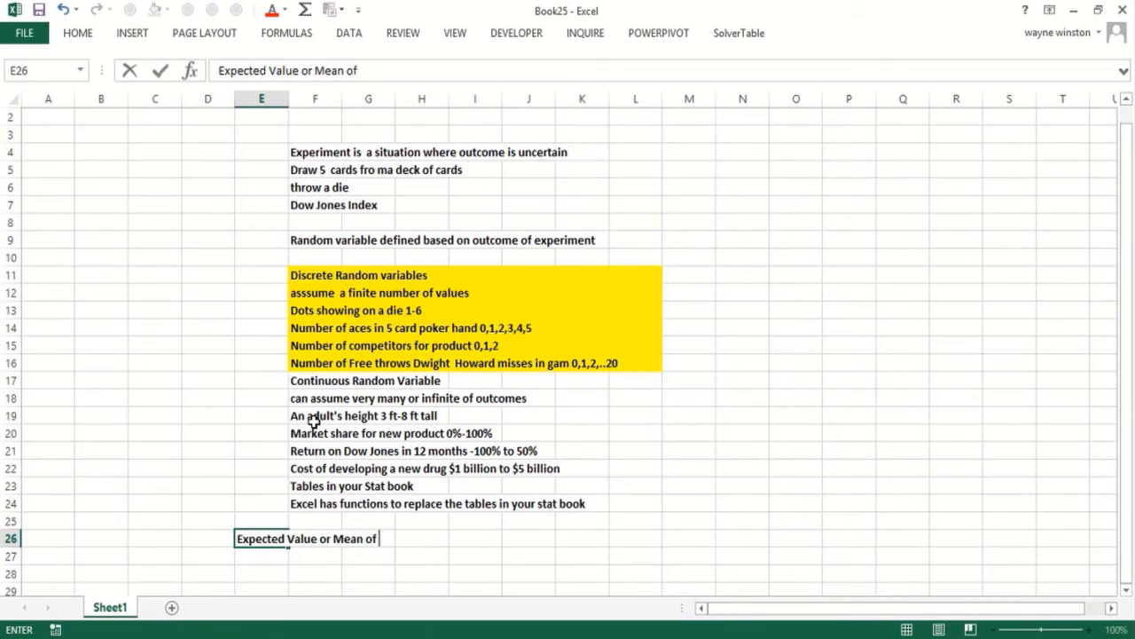
text(a Random V)
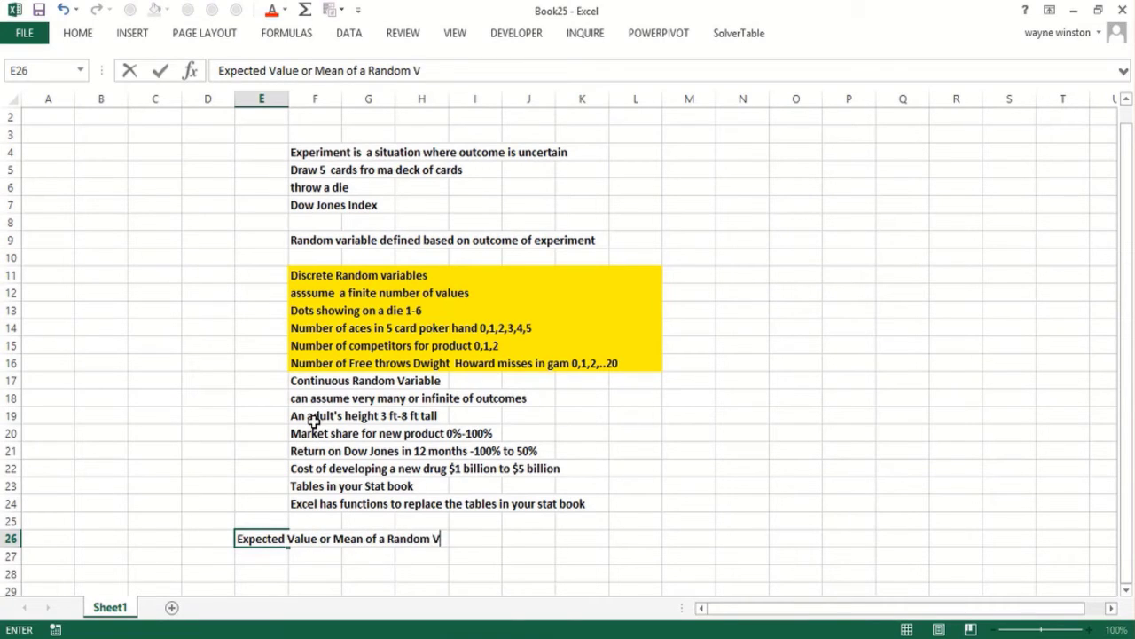
text(ariance)
key(Return)
Enter the subheading "Discrete Random Variable" in cell E27, directly below the expected value heading.
key(Return)
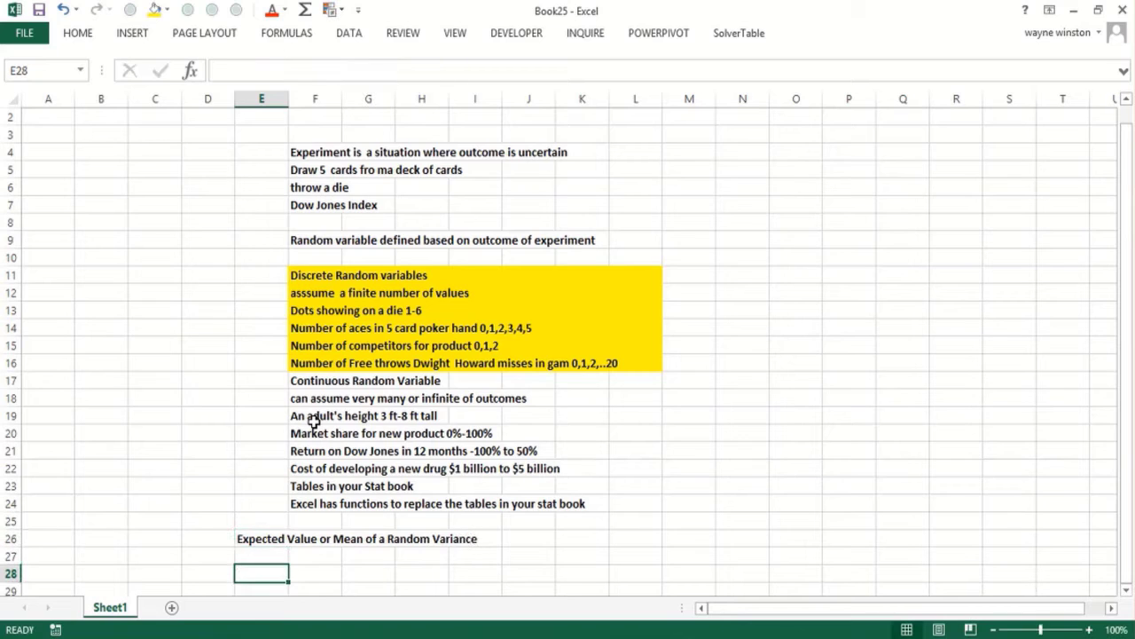
scroll(313, 422, down, 1)
key(Up)
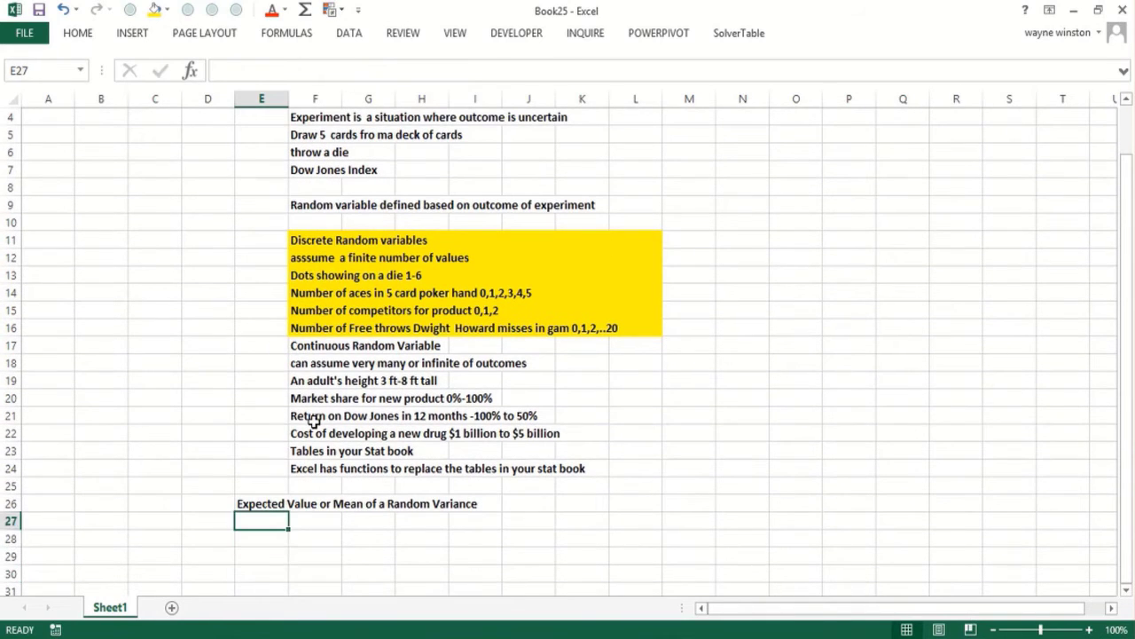
text(Disc)
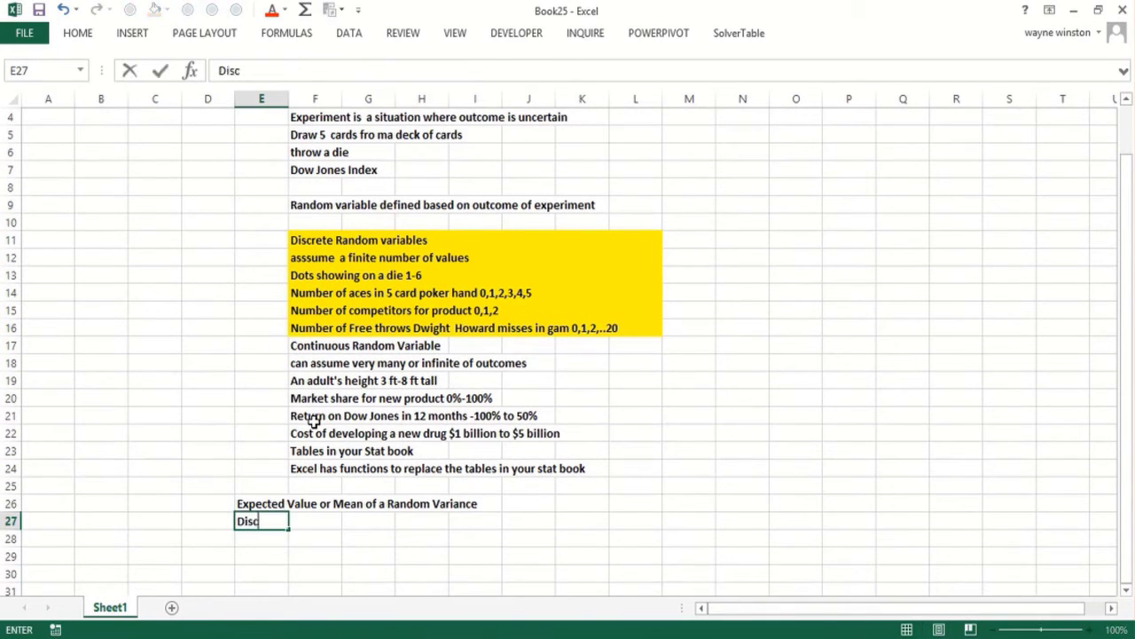
text(rete Rando)
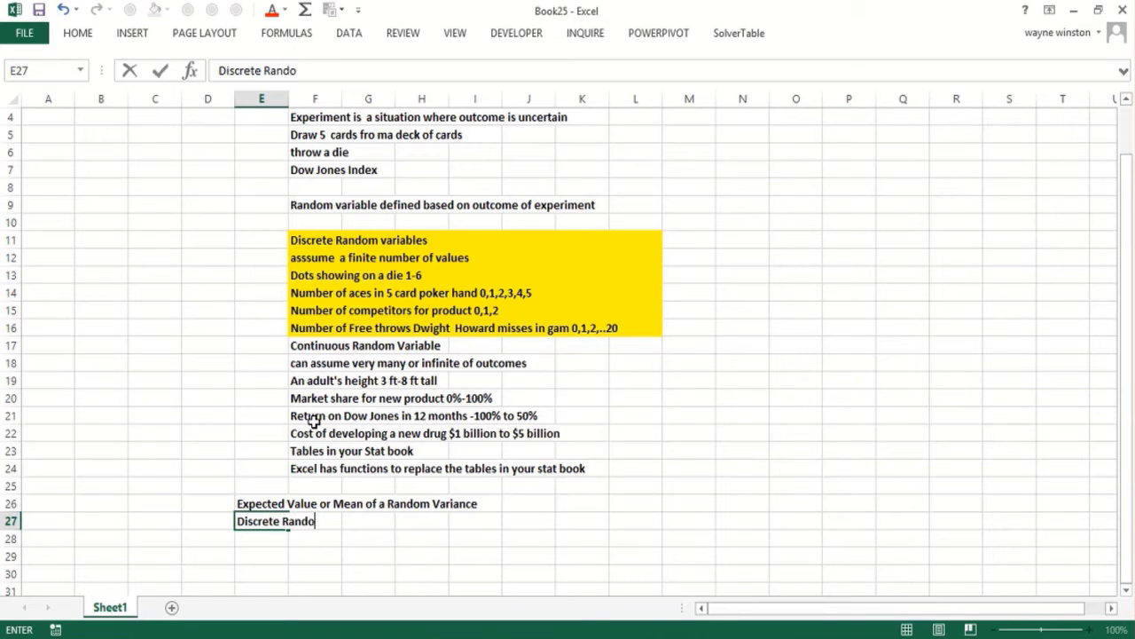
text(m Variable)
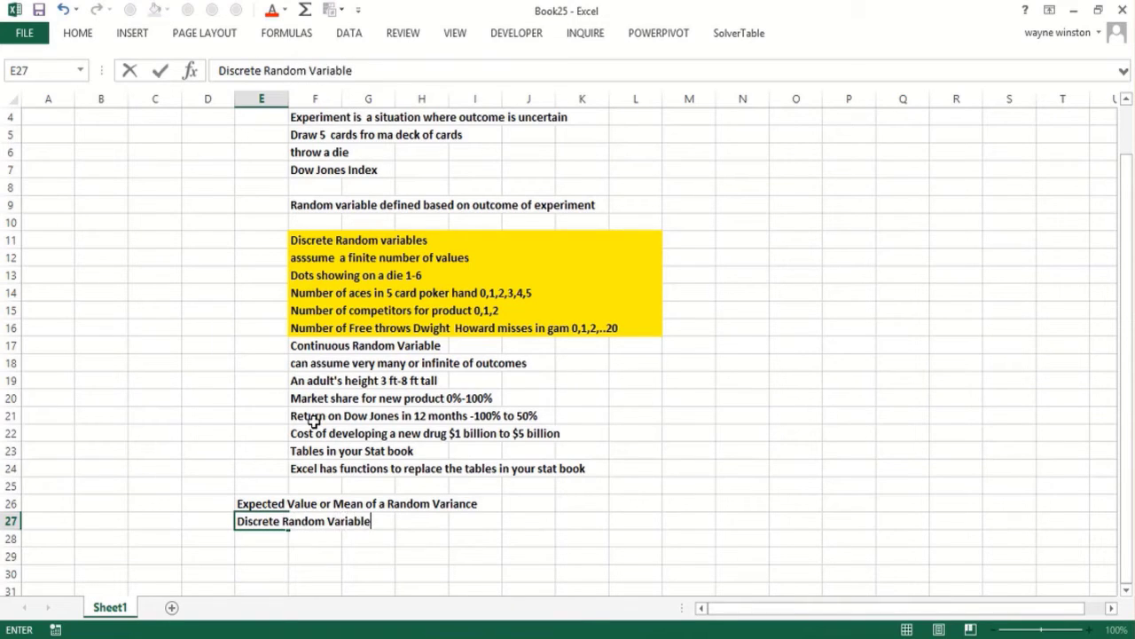
key(Return)
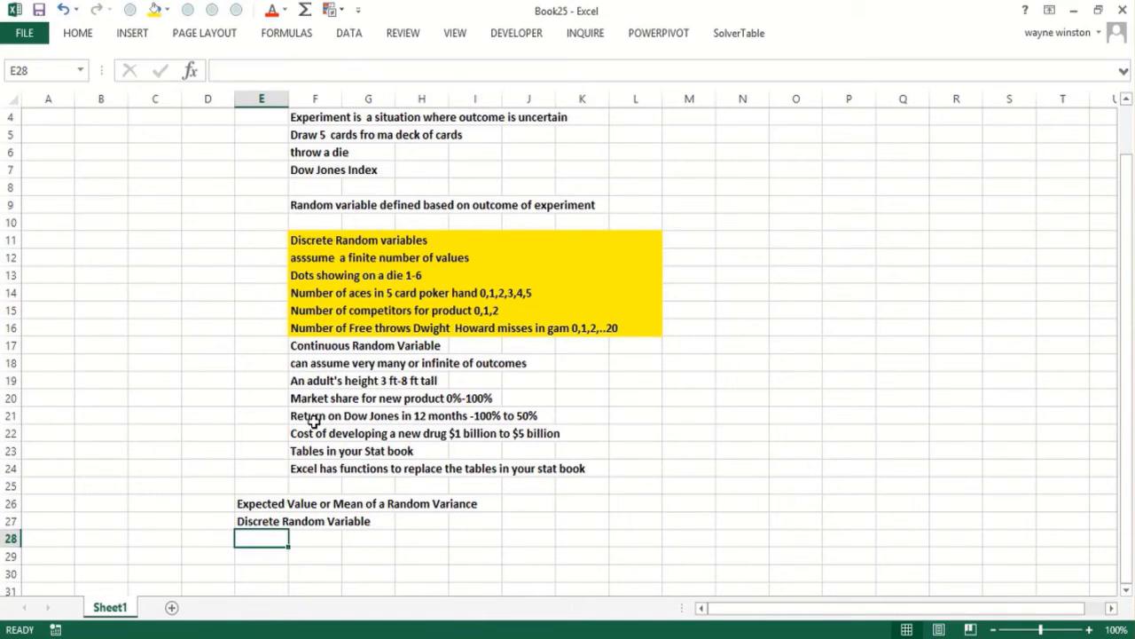
Enter the note "Weight each possible random variable by its probability of happening" in cell E28.
text(Weig)
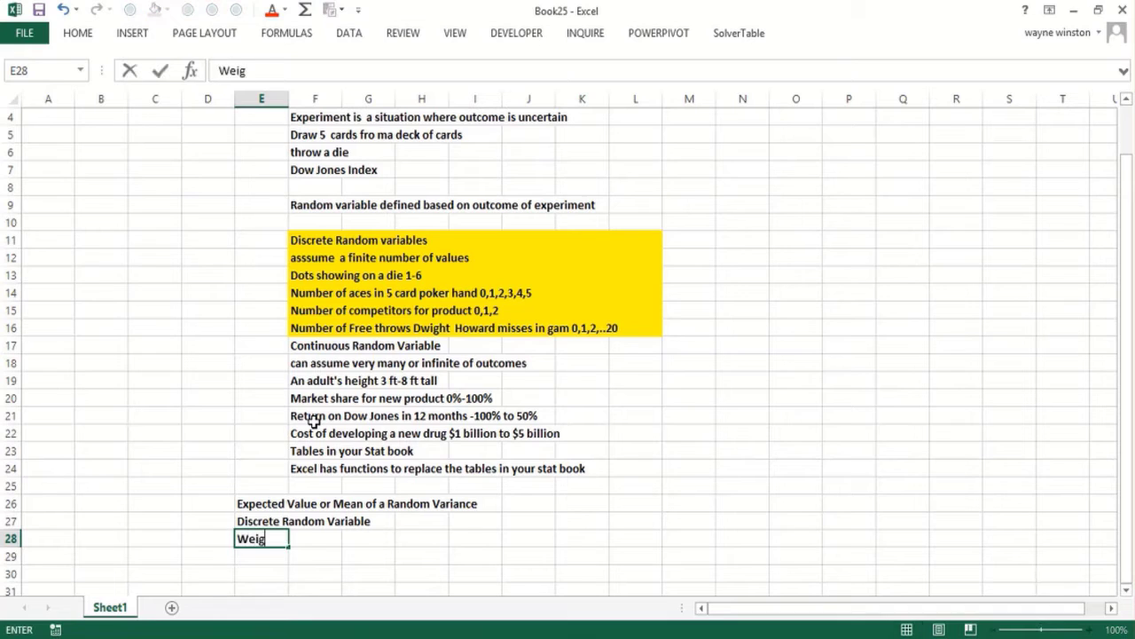
text(ht each possible)
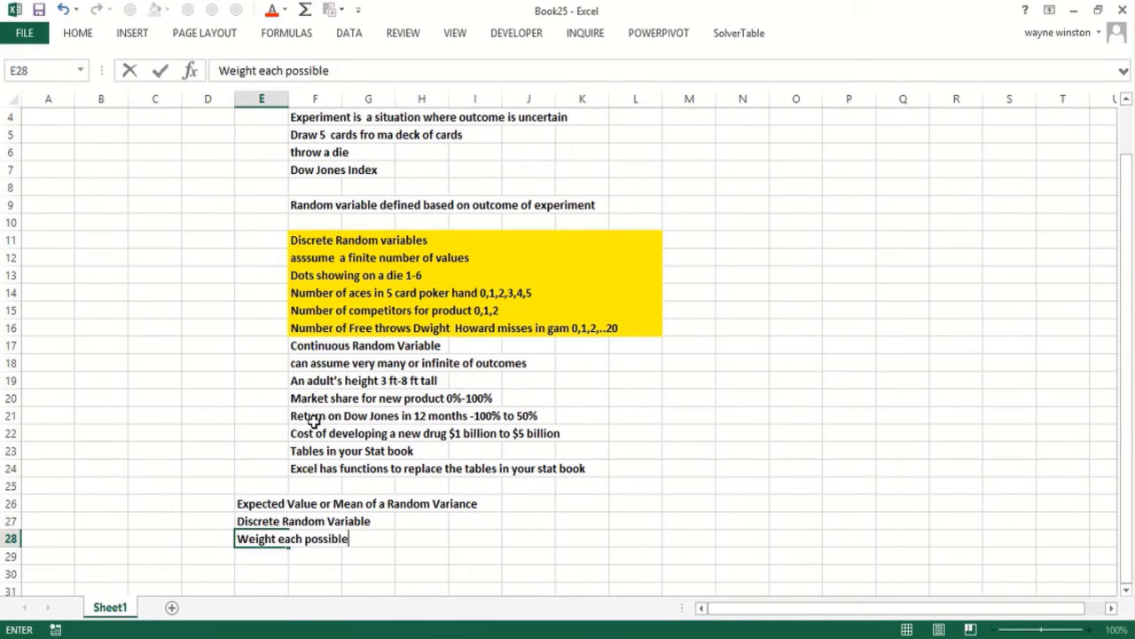
text( random variable)
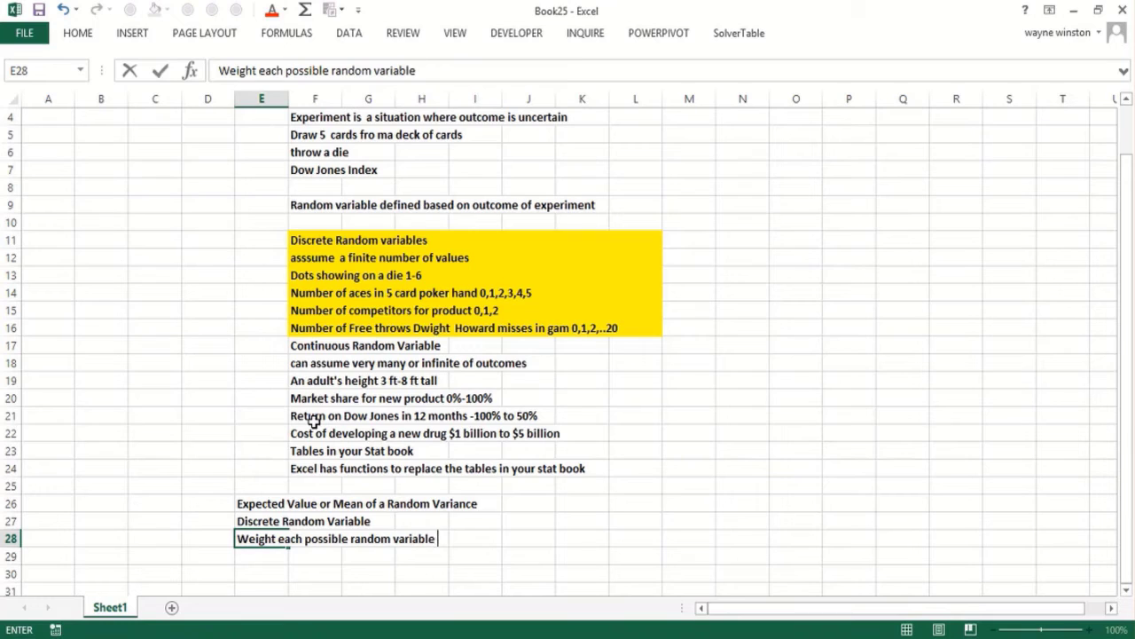
text( by its pro)
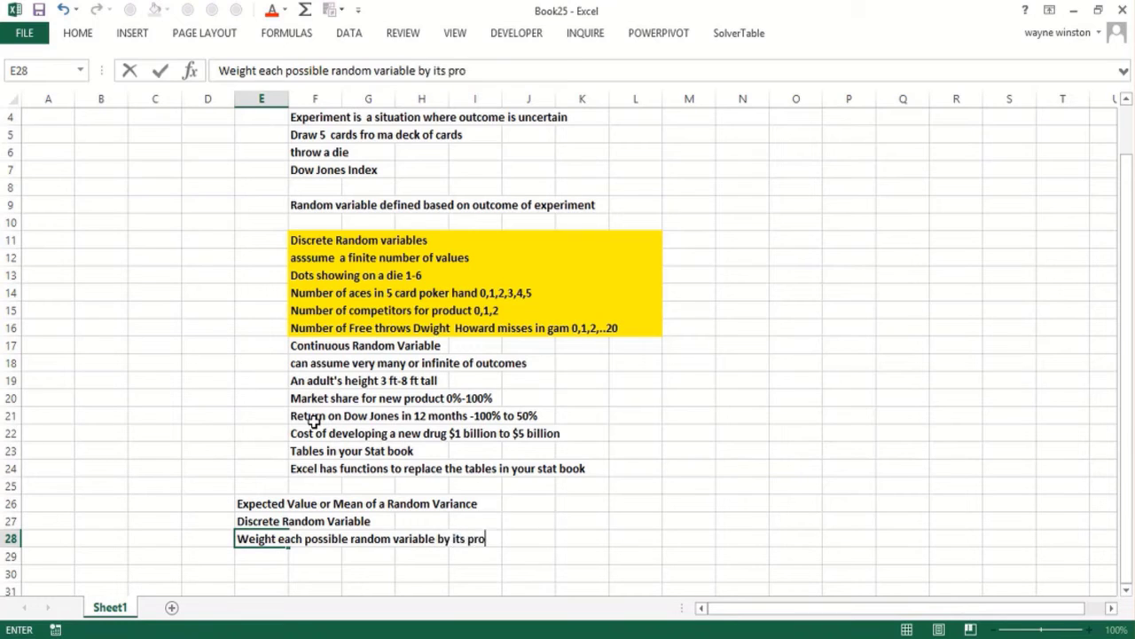
text(bability o)
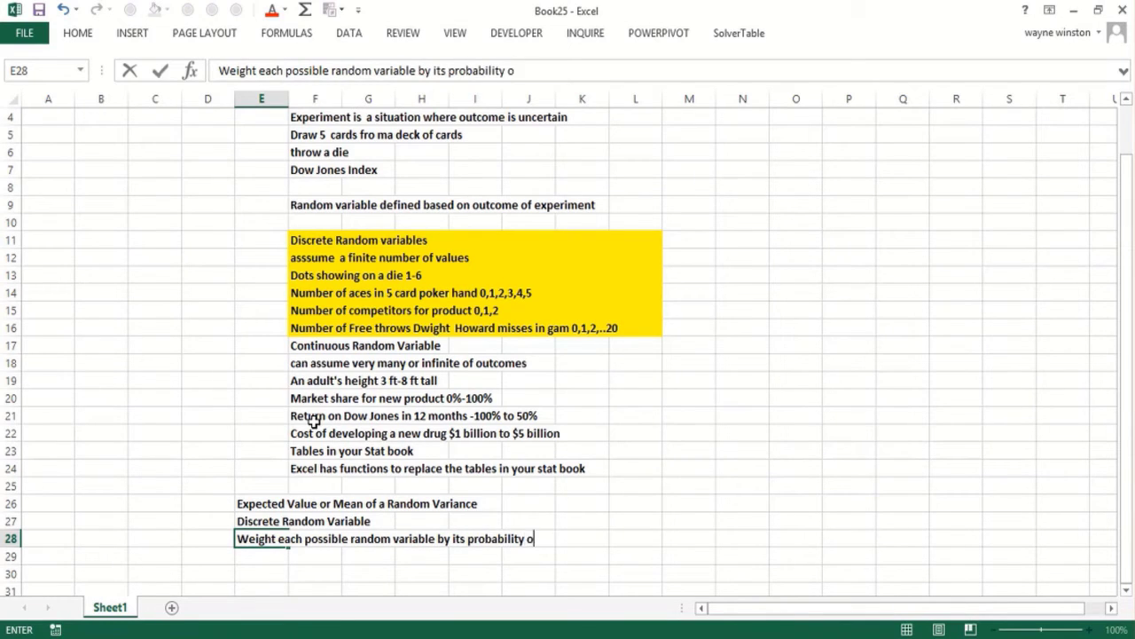
text(f happen)
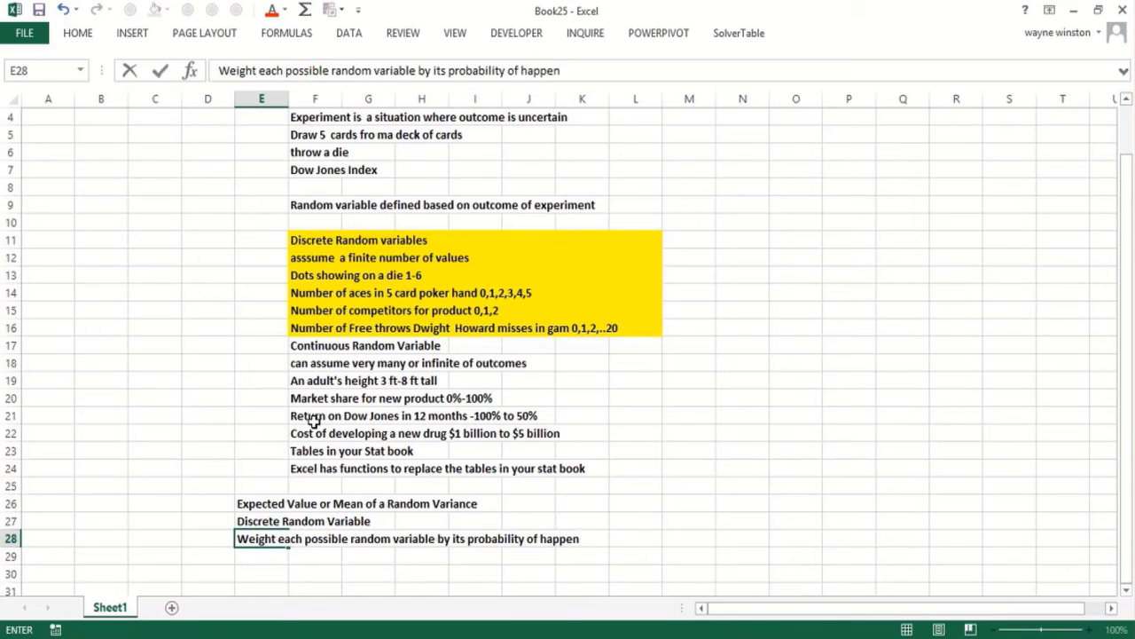
text(ing)
key(Return)
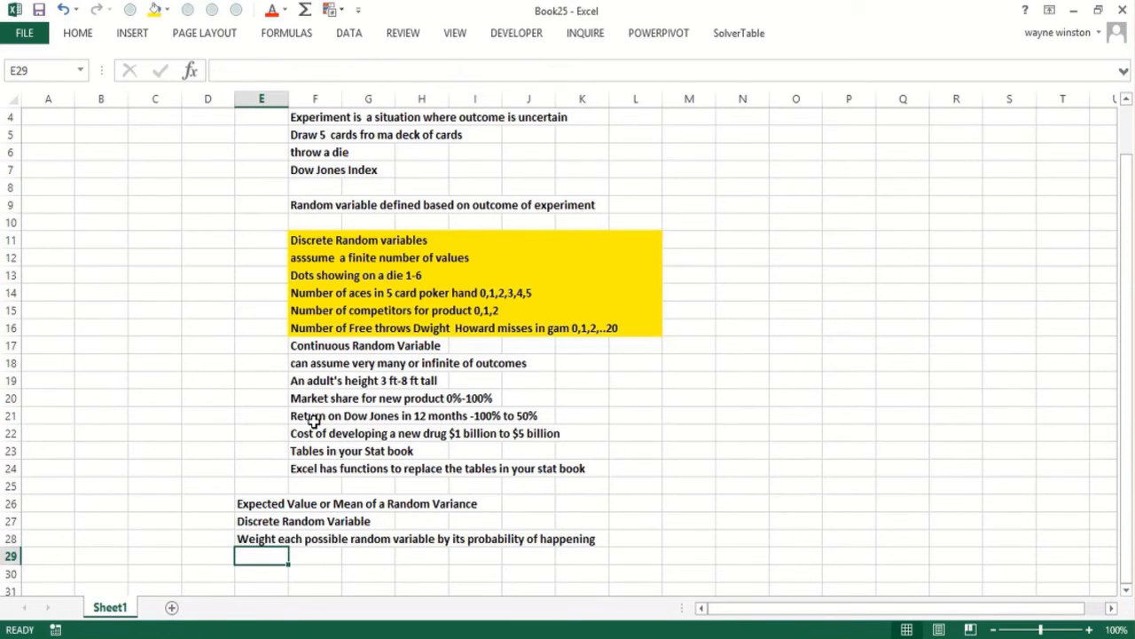
Enter "Throw 1 die" in cell E29 and "Average or expected number of dots to show up" in cell E30.
text(Throw 1 die)
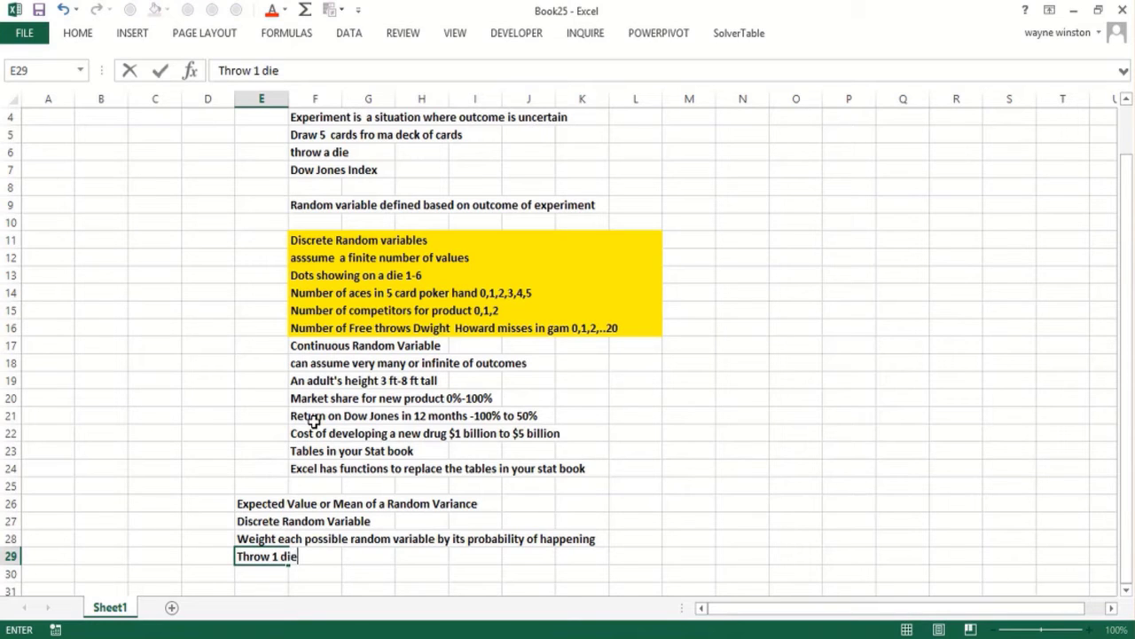
key(Return)
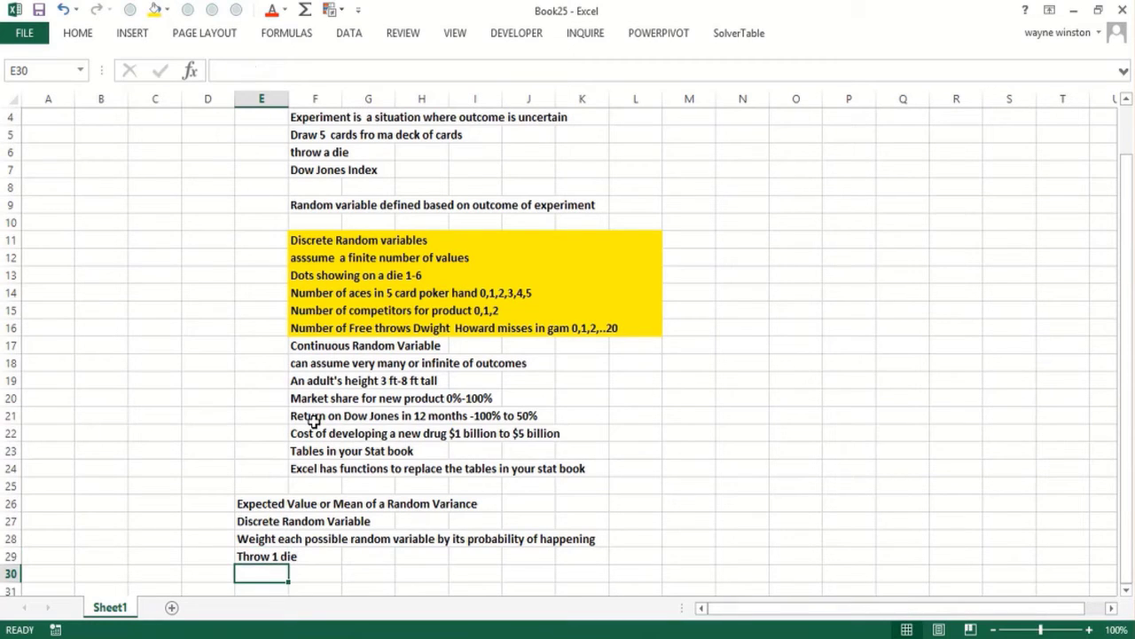
text(Averagee)
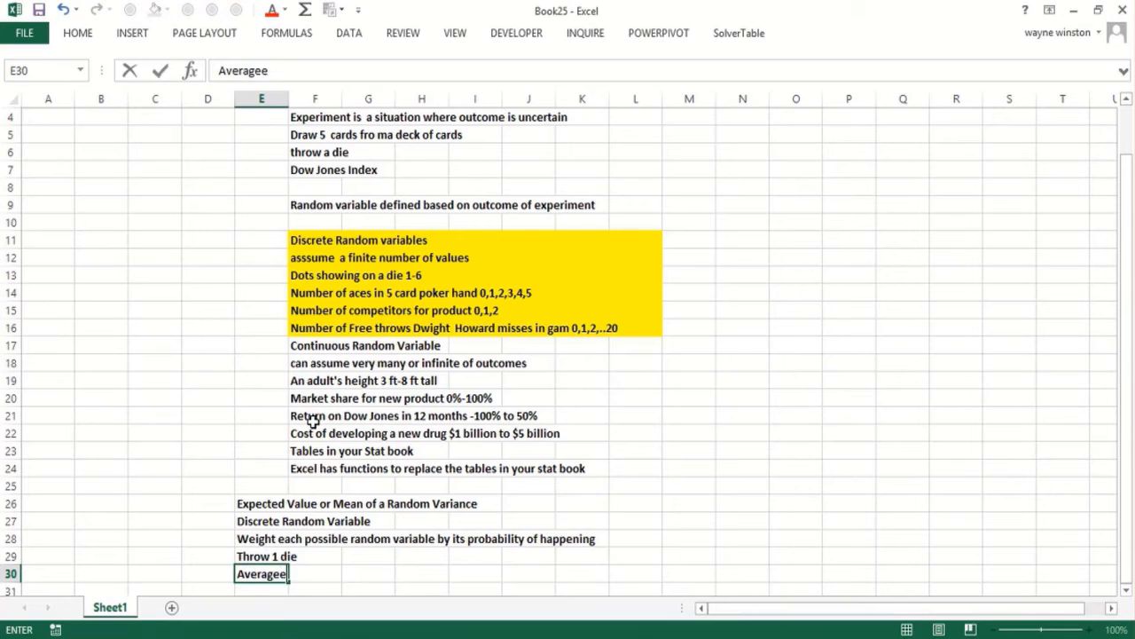
text( o)
key(BackSpace)
key(BackSpace)
key(BackSpace)
text(or expected number o)
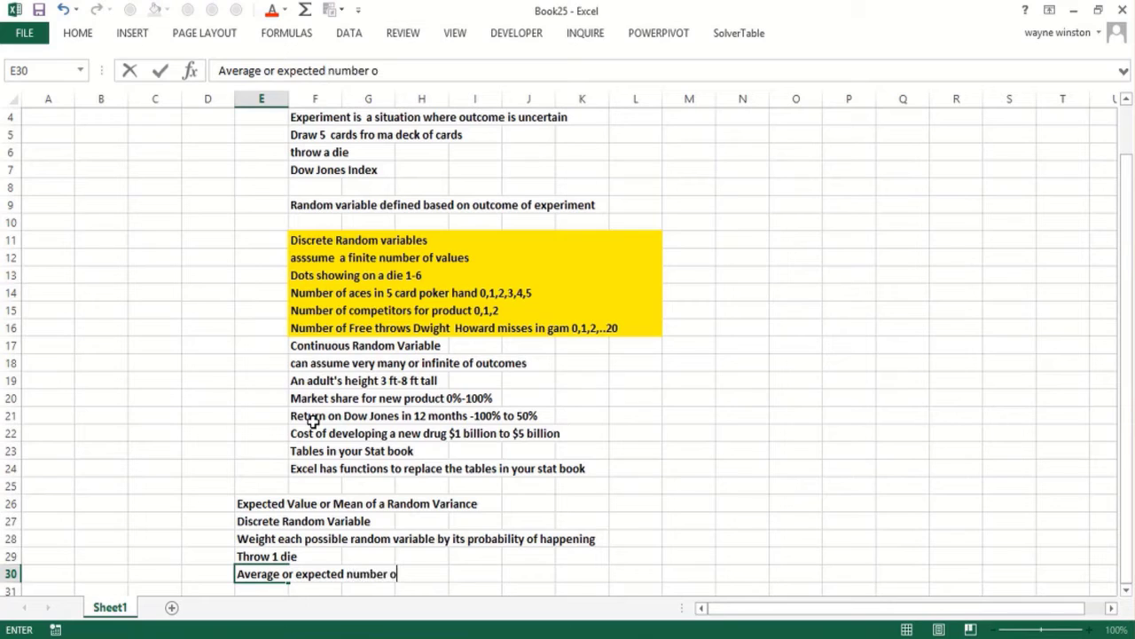
text(f dots to show up)
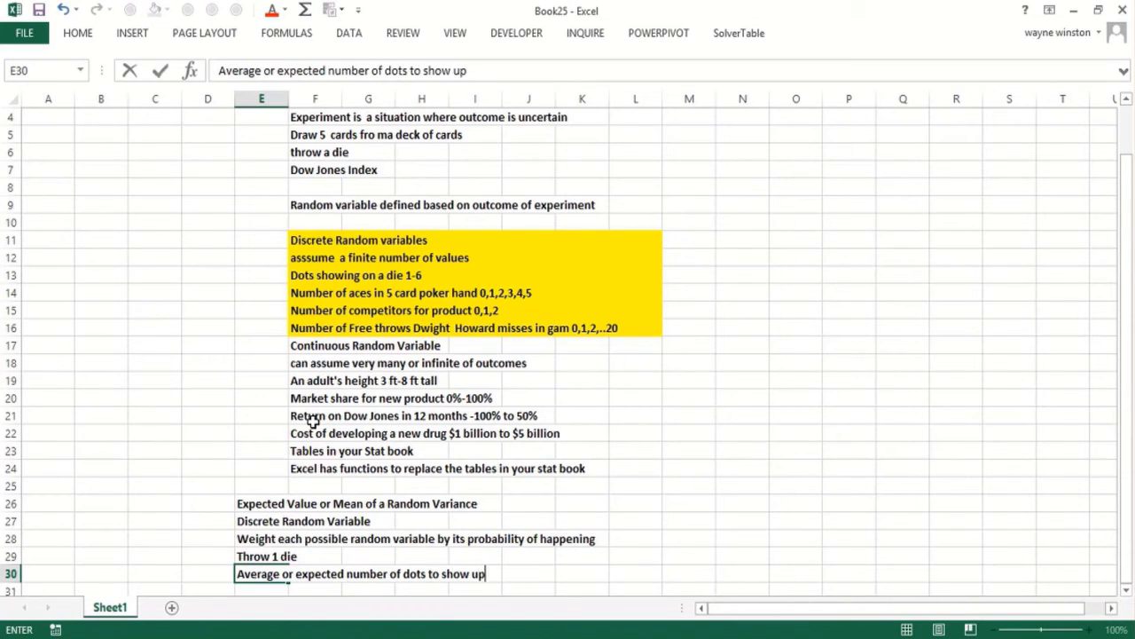
key(Return)
Enter the column heading "Values" in cell J32, below the die example notes.
key(Down)
key(Down)
key(Right)
key(Right)
key(Right)
key(Right)
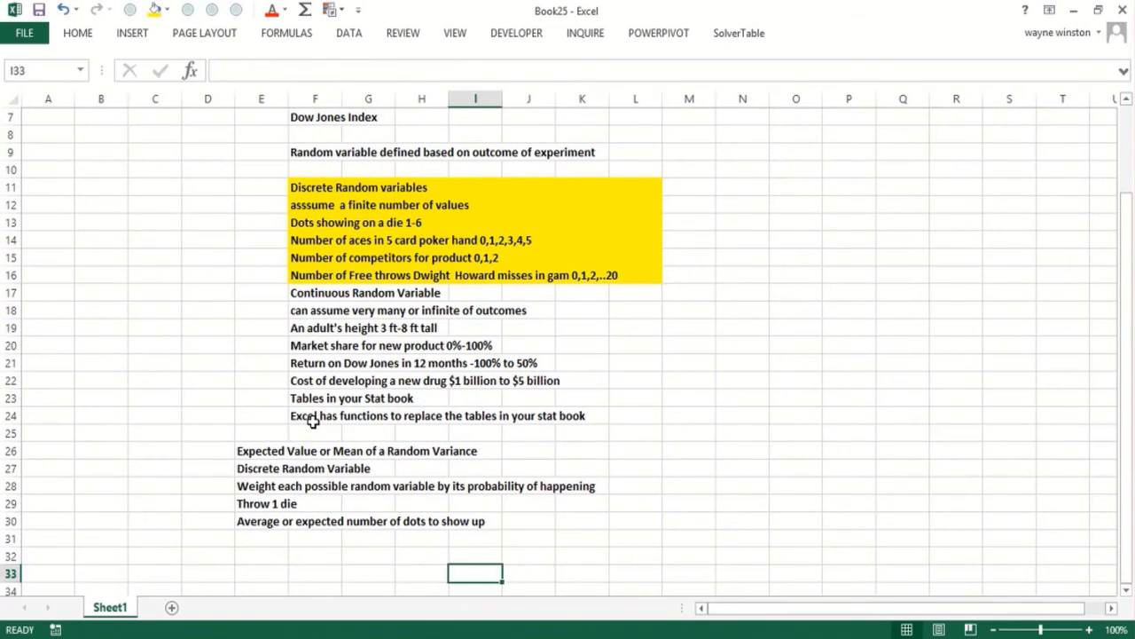
key(Right)
key(Up)
text(Values)
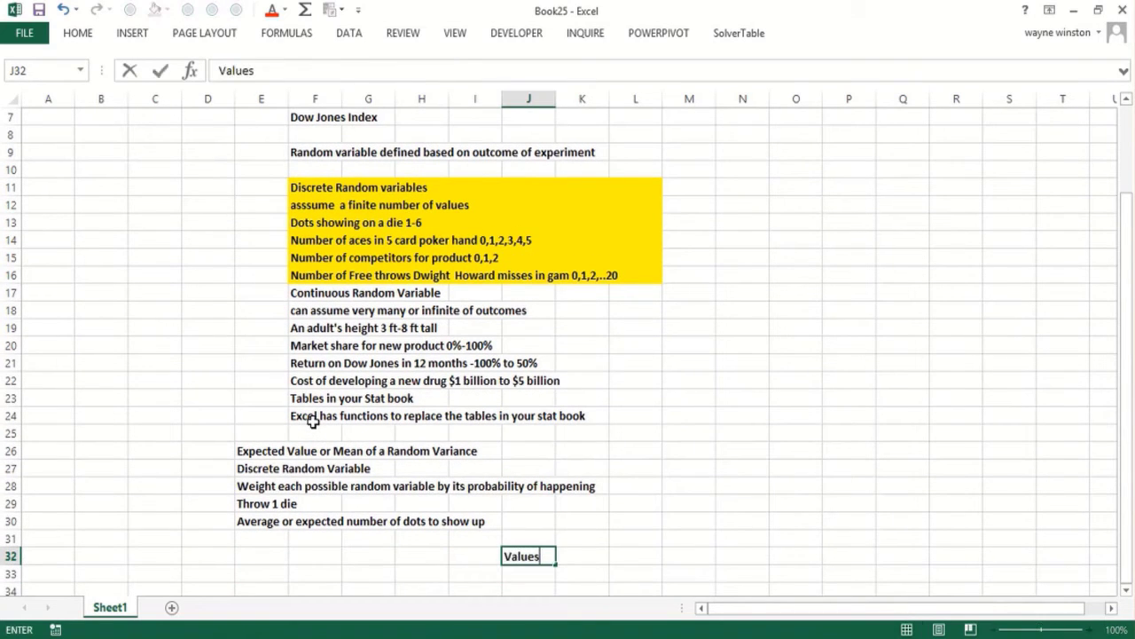
key(Return)
List the die outcomes 1, 2, 3, 4, 5 and 6 in cells J33 to J38 under the Values heading.
text(1)
key(Return)
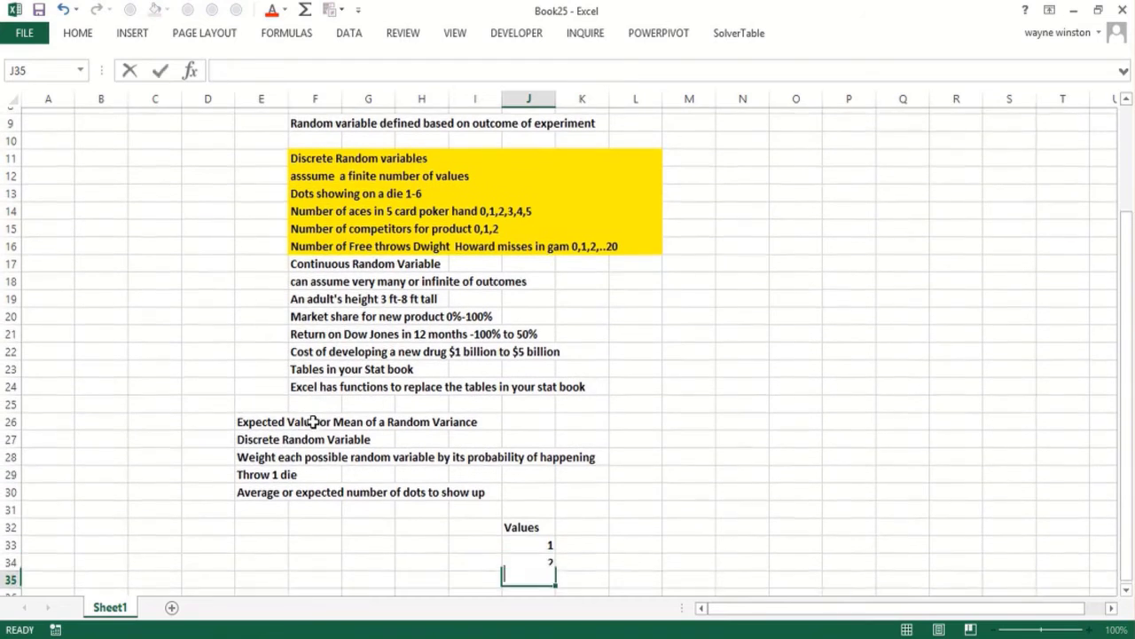
text(2)
key(Return)
text(3)
key(Return)
text(4)
key(Return)
text(5)
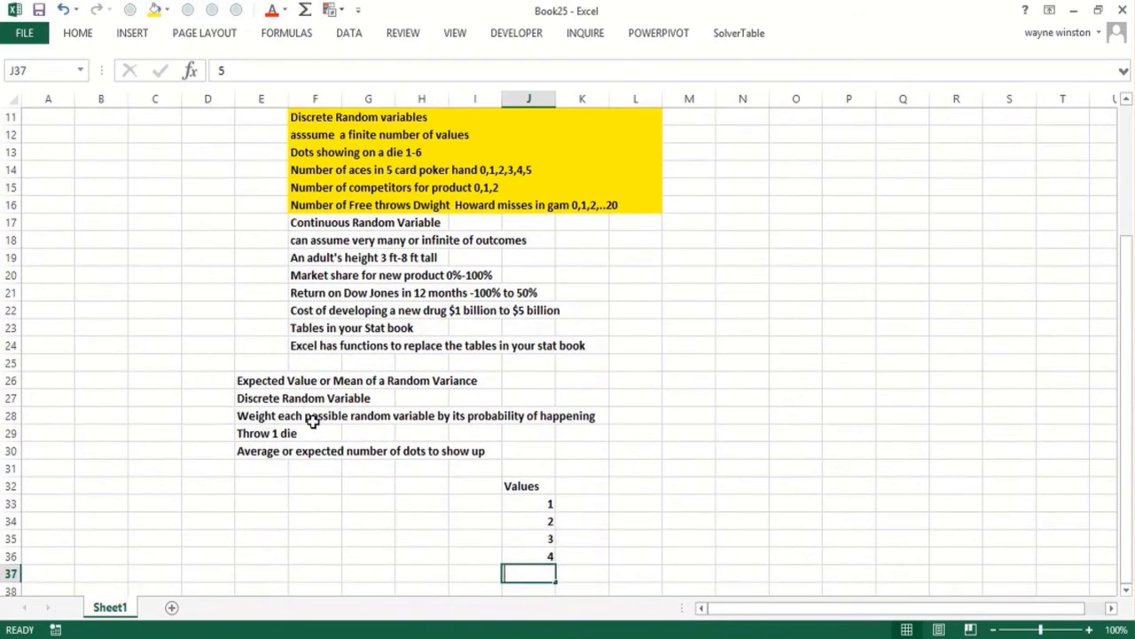
key(Return)
text(6)
key(Right)
Enter the column heading "Probability" in cell K32, beside the Values heading.
key(Up)
key(Up)
key(Up)
key(Up)
key(Up)
key(Up)
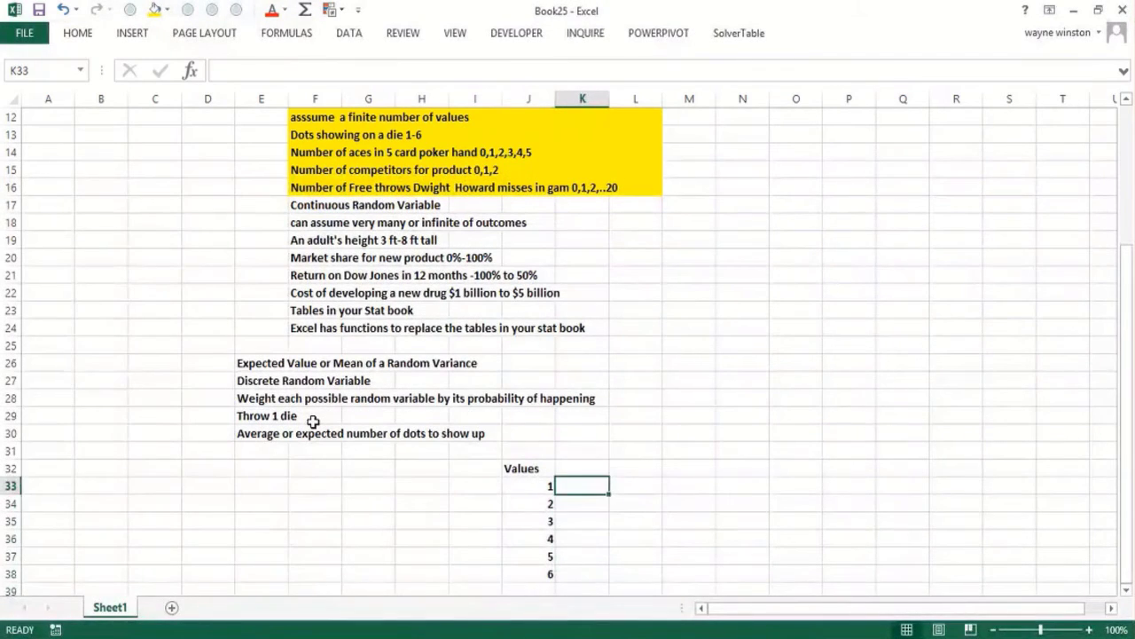
text(Probability)
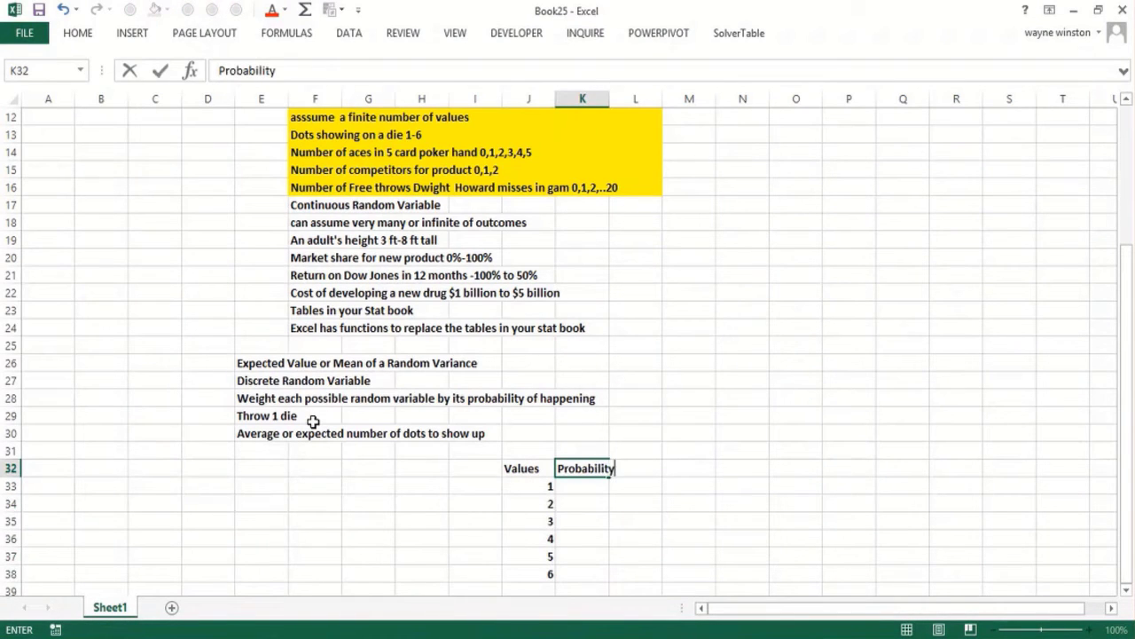
key(Return)
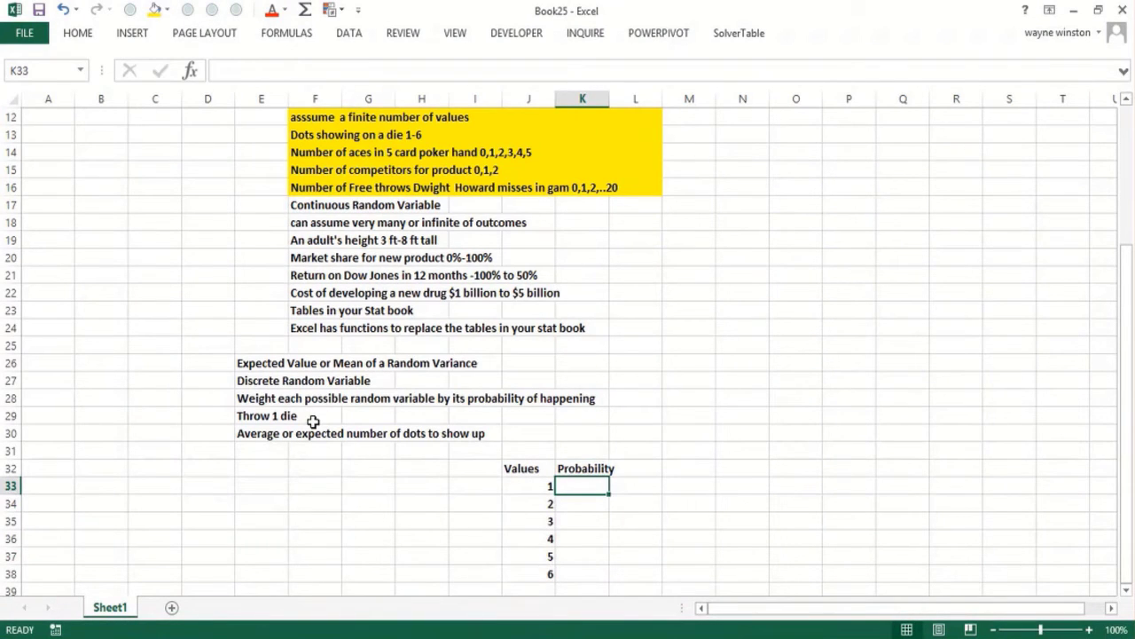
Enter the formula =1/6 in cell K33 and fill it down to K38 for all six outcomes.
text(=1/6)
key(Return)
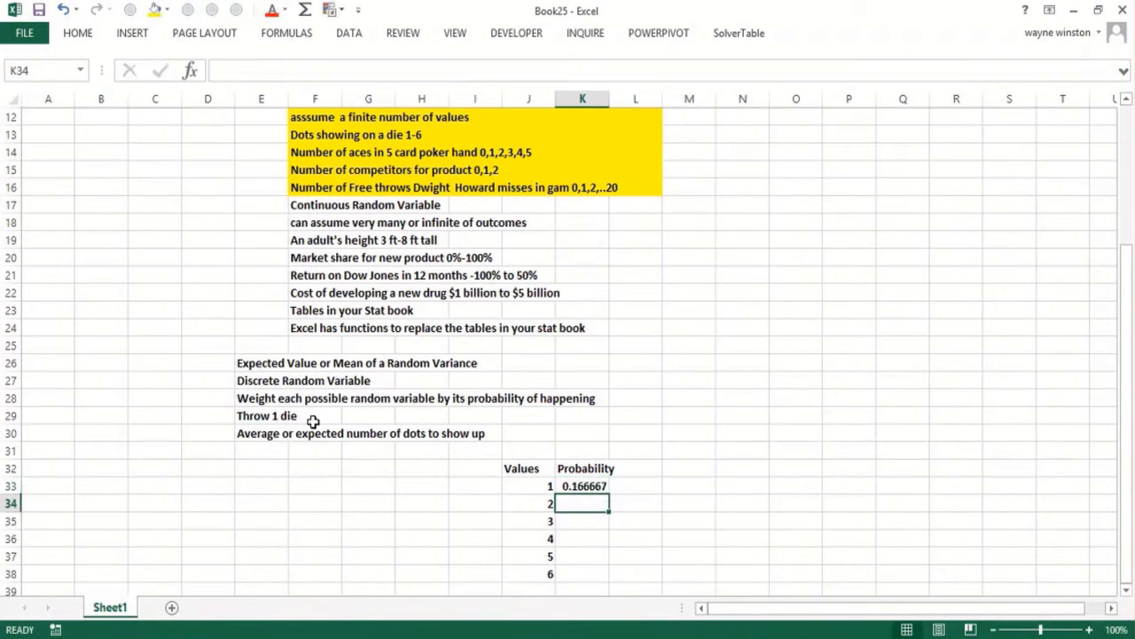
click(594, 486)
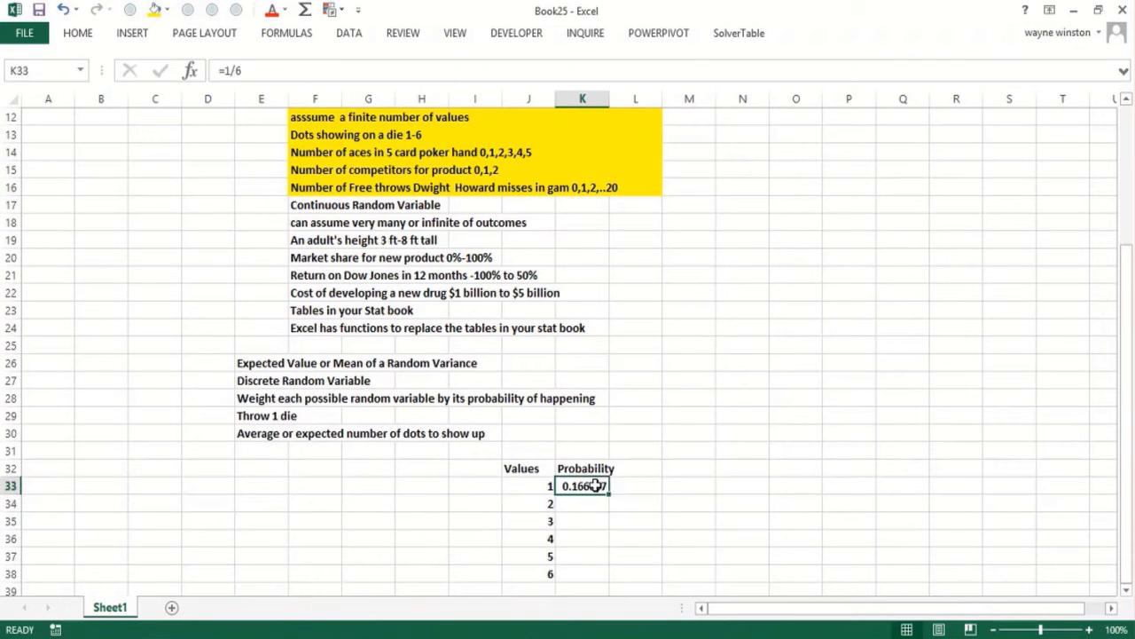
drag(609, 493, 594, 583)
Enter the label "expected number of dots" in cell D34.
click(199, 512)
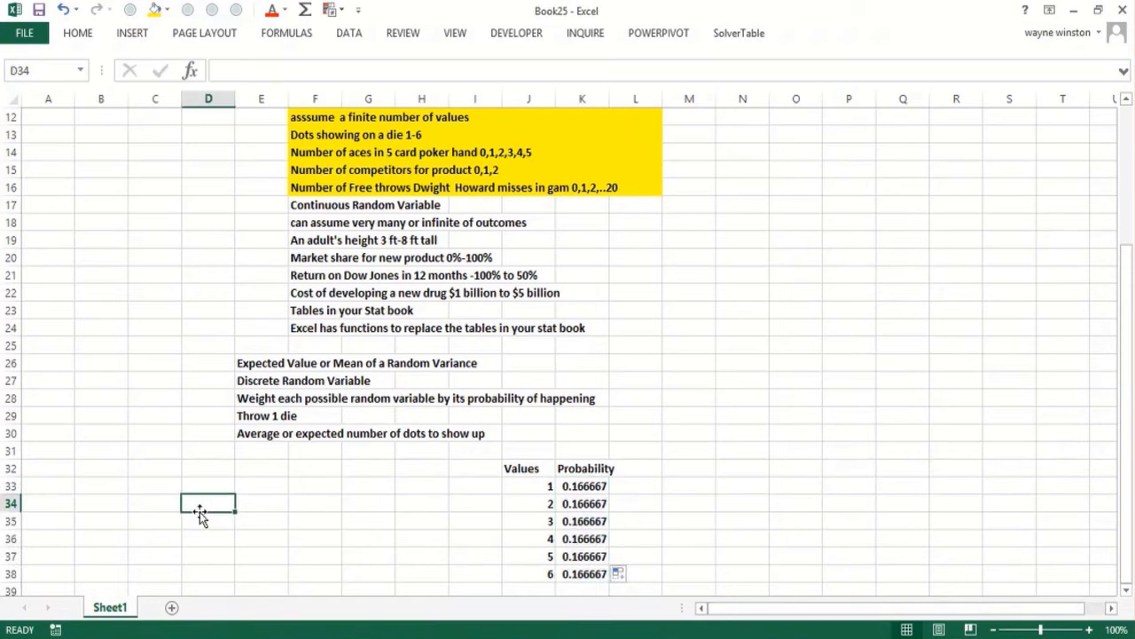
text(expected)
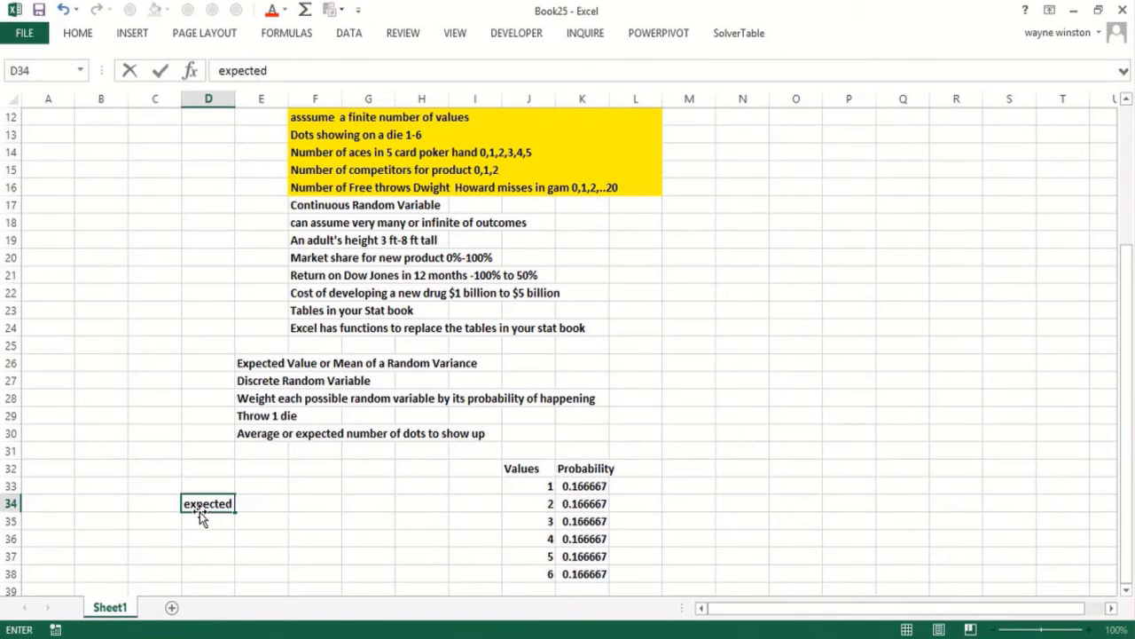
text( number of dots)
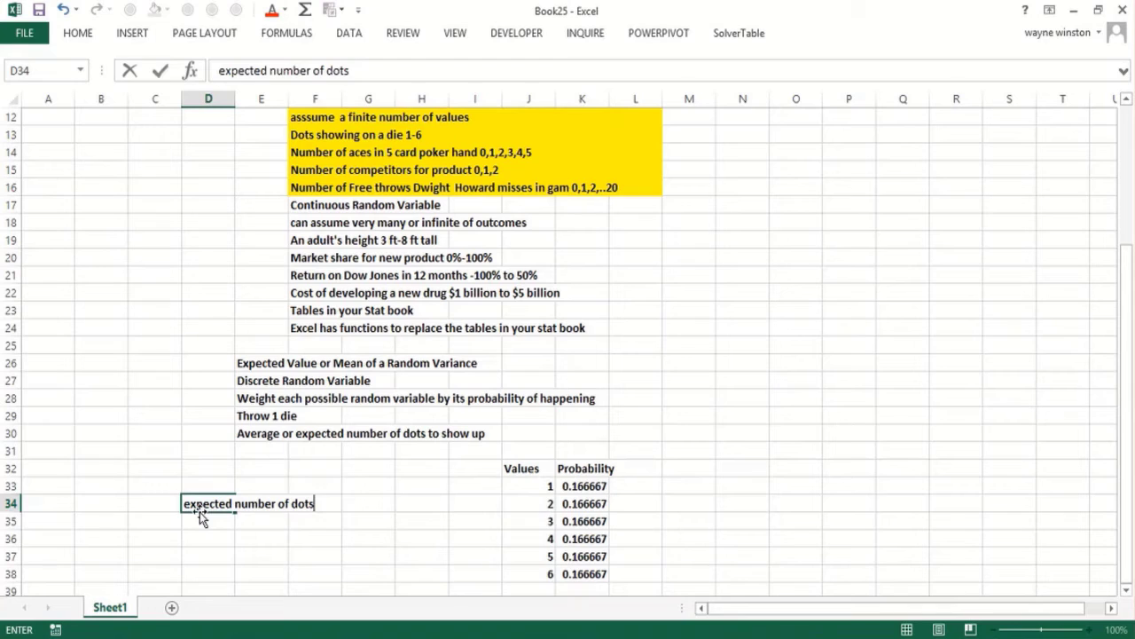
key(Return)
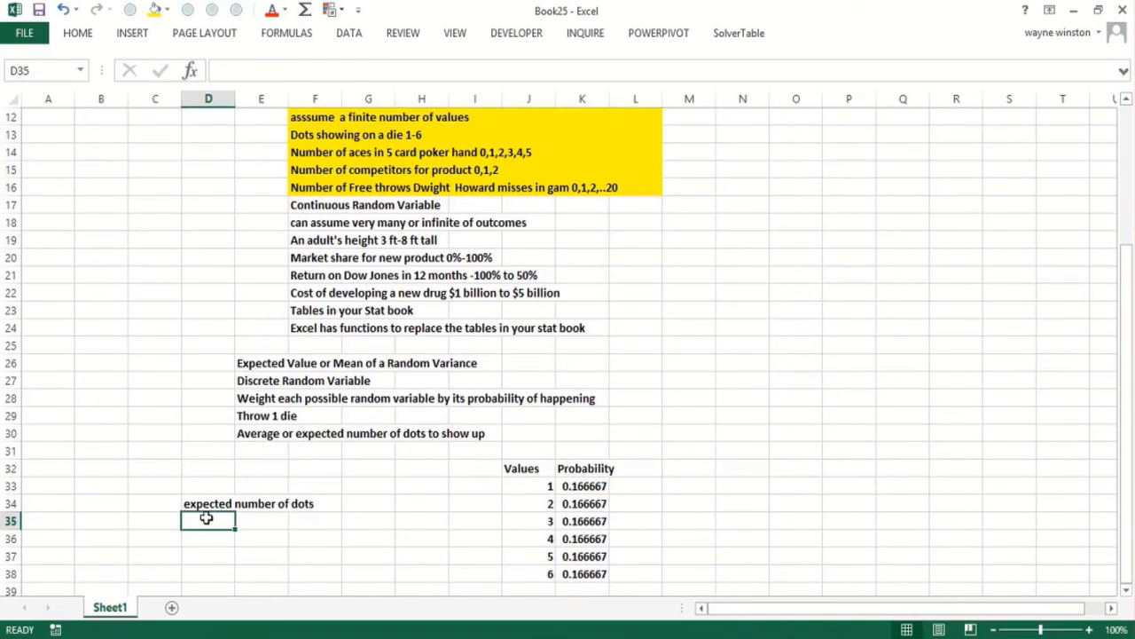
Compute the expected number of dots in cell D35 with =SUMPRODUCT(J33:J38,K33:K38).
text(=sumprodeuc)
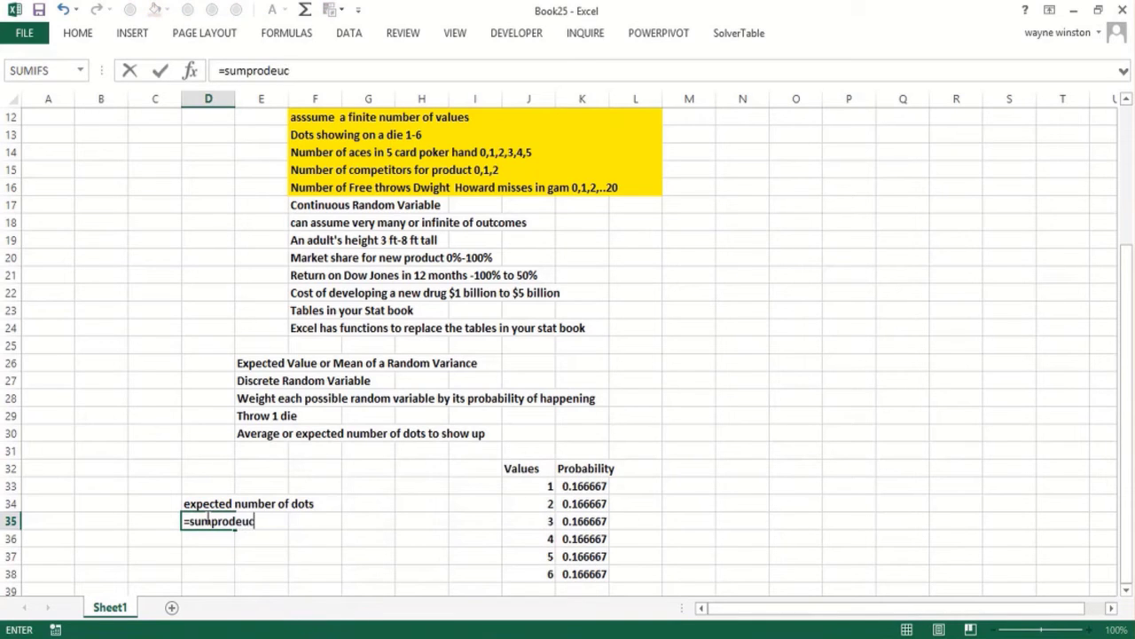
key(BackSpace)
key(BackSpace)
key(BackSpace)
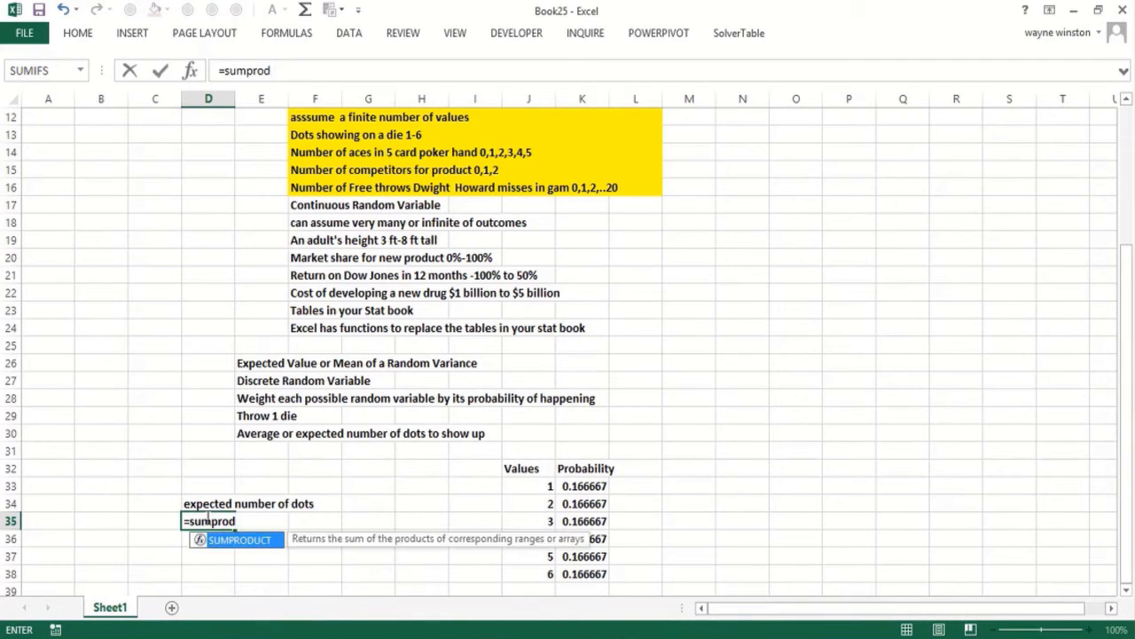
text(uct)
text(()
drag(529, 487, 540, 573)
text(,)
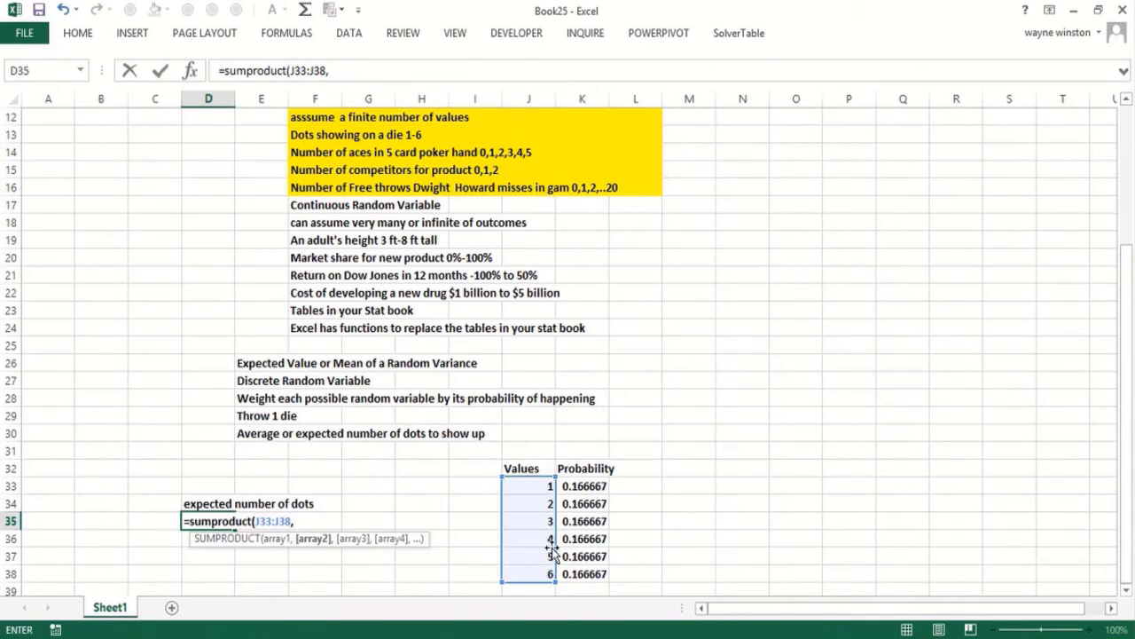
drag(581, 487, 572, 575)
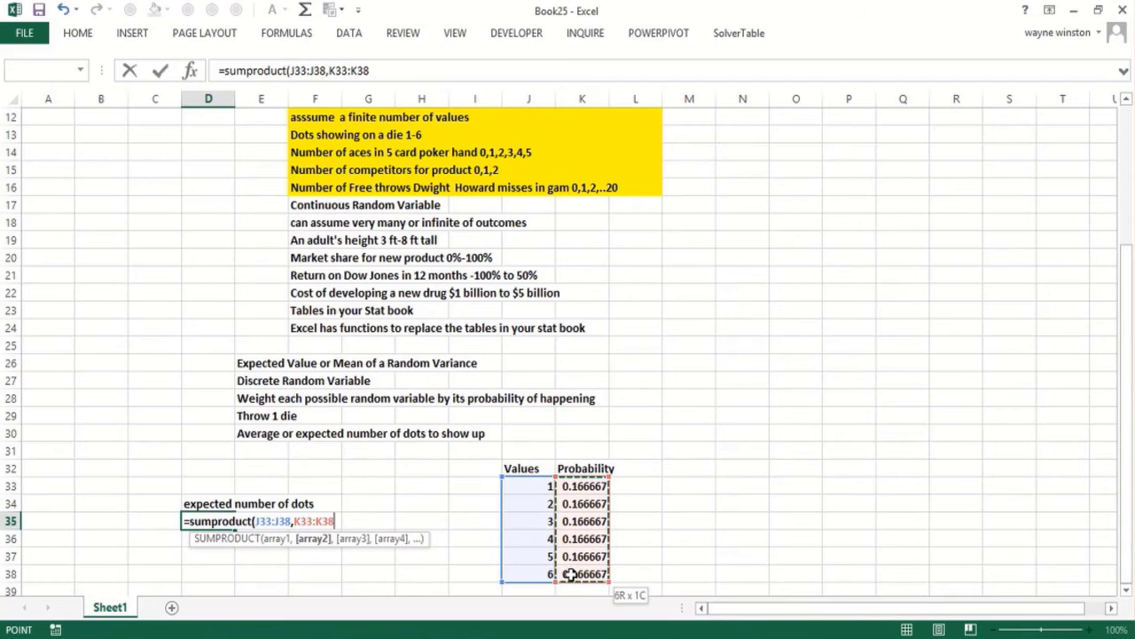
text())
key(Return)
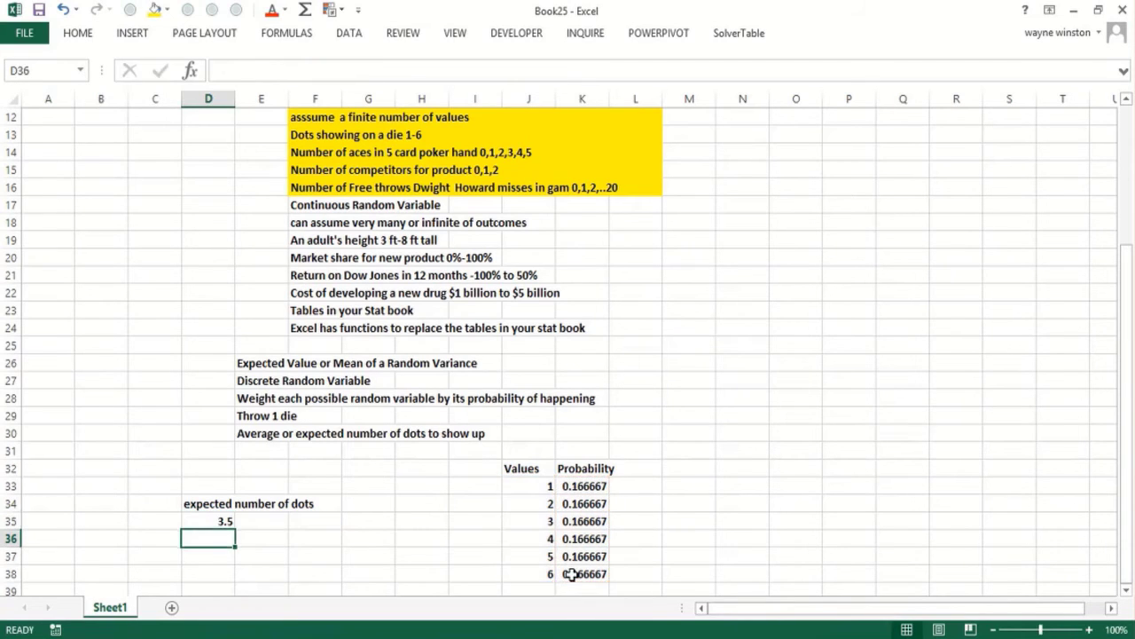
Enter the heading "Variance of random variable" in cell M21.
mouse_move(170, 638)
click(433, 498)
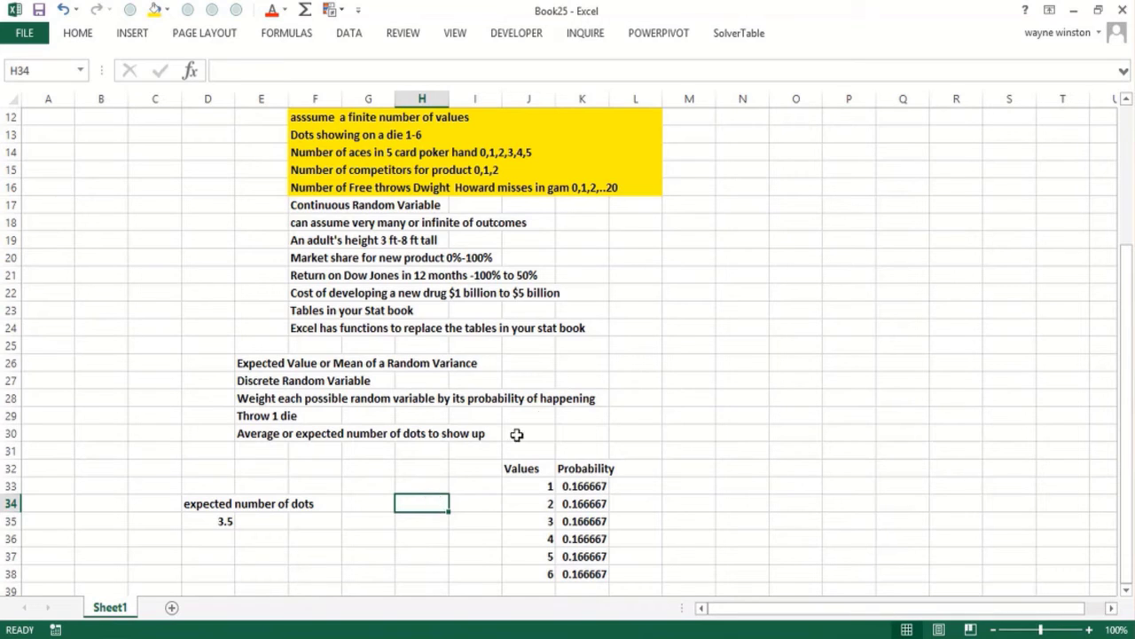
click(681, 277)
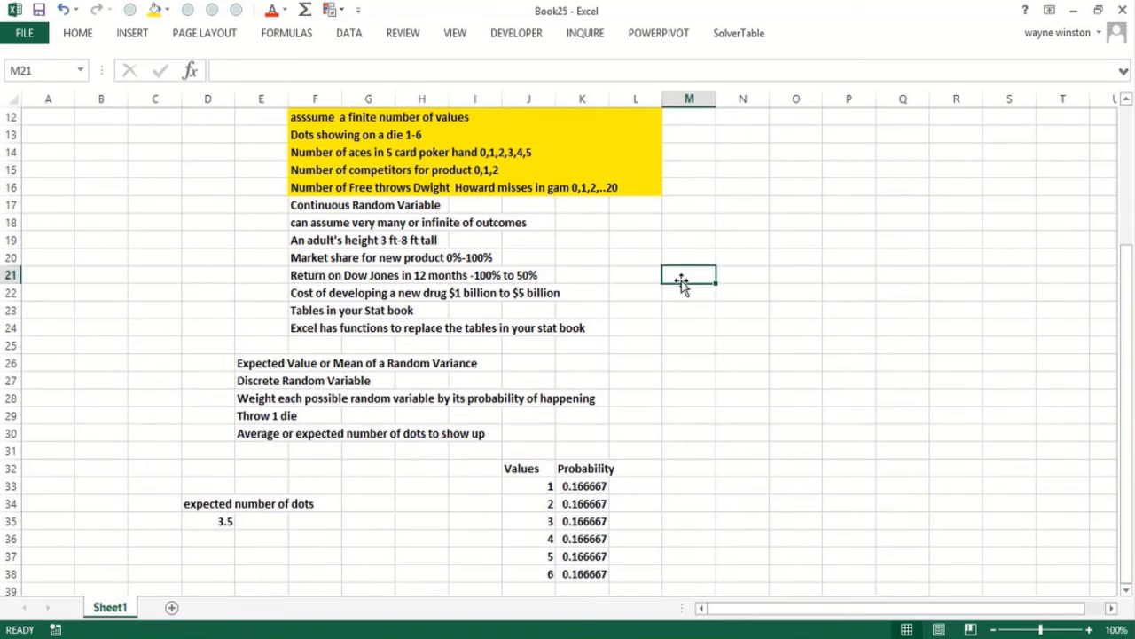
text(Variance of )
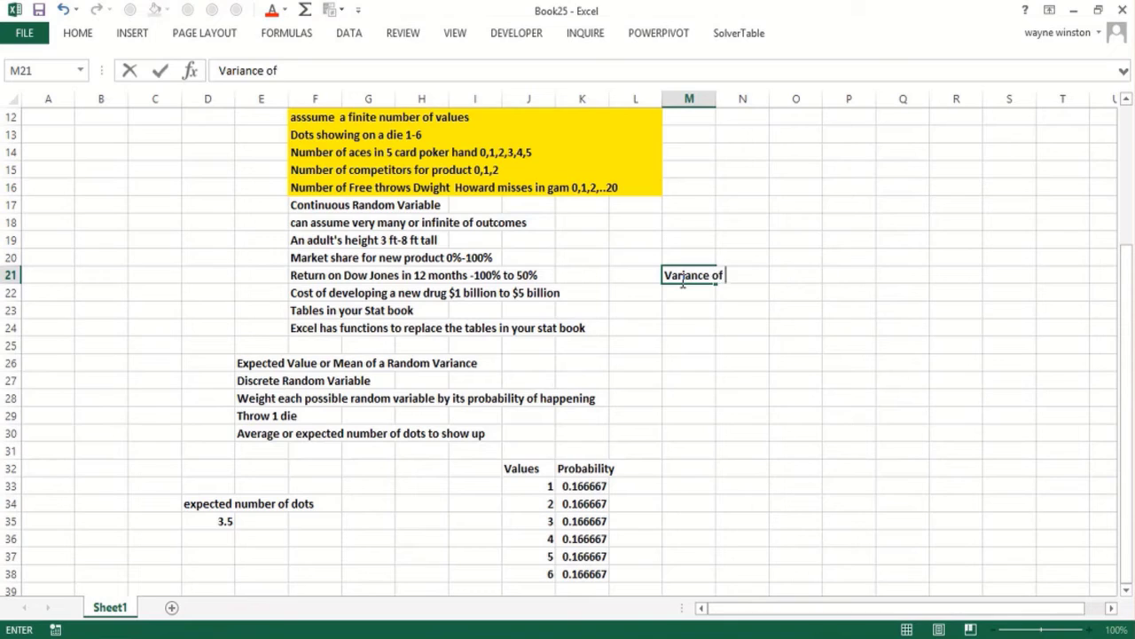
text(random variab)
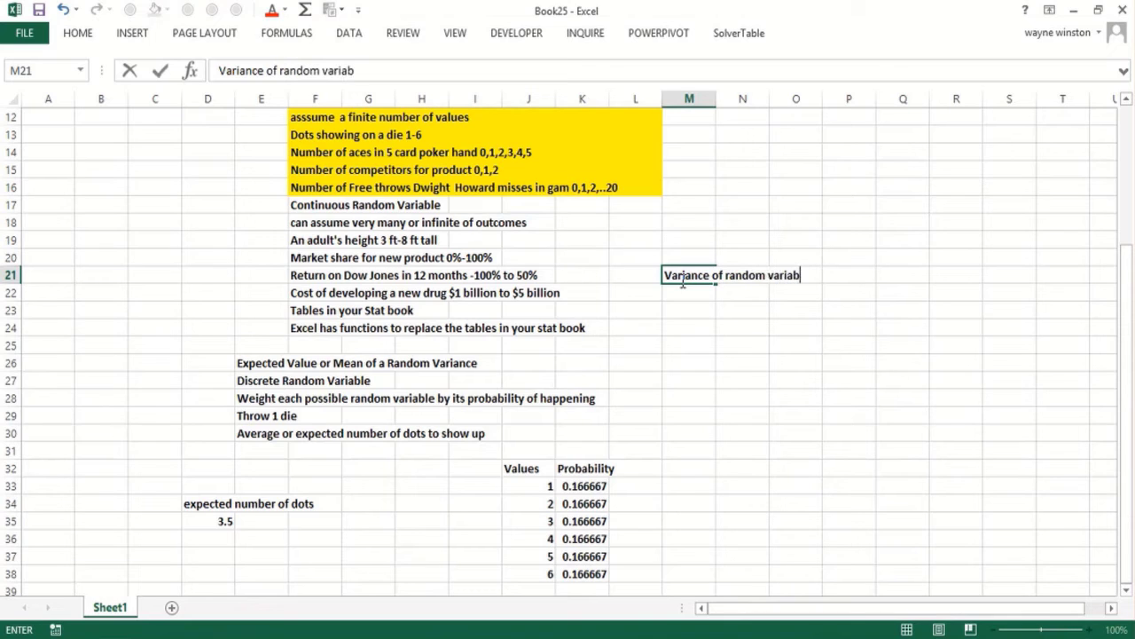
text(le)
key(Return)
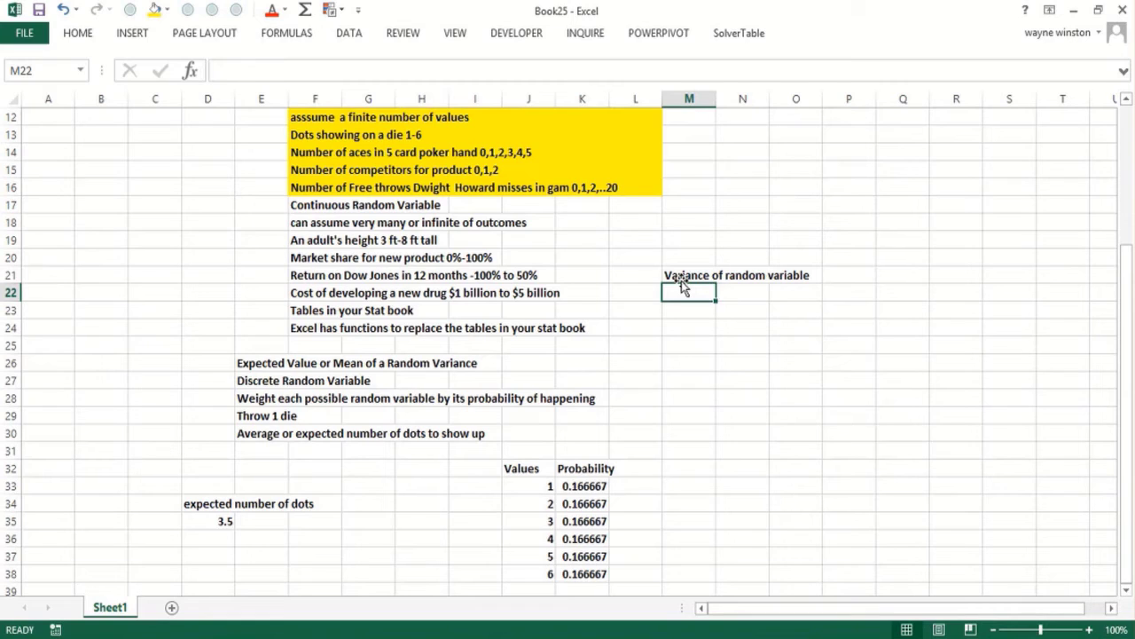
Enter the definition "Average squared deviation from expected value" in cell M22, under the variance heading.
text(Average)
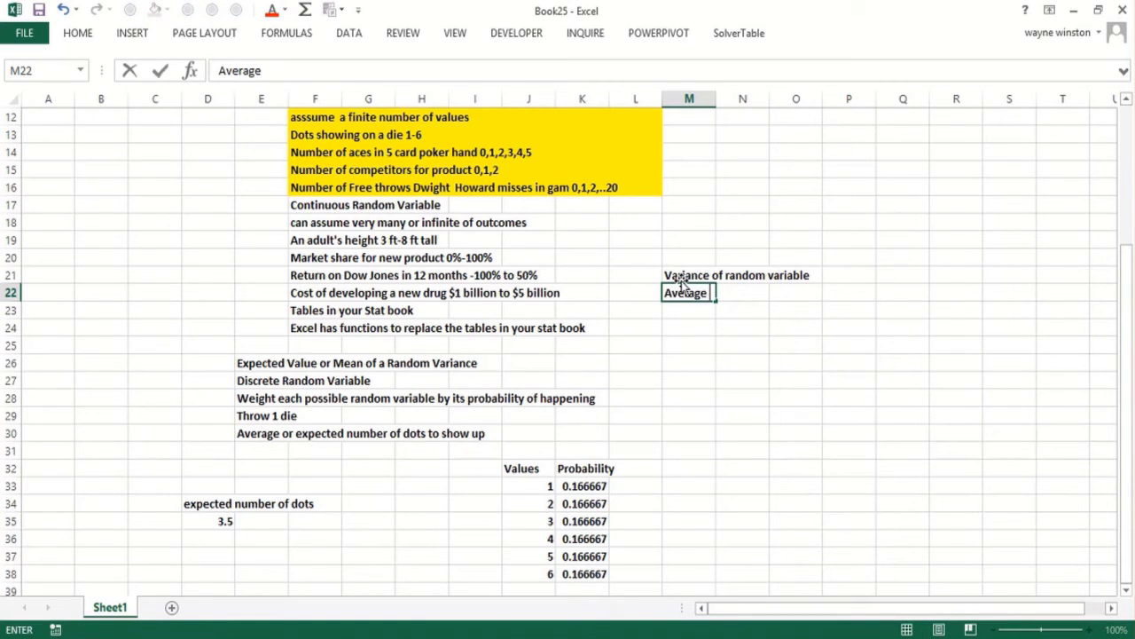
text( squared de)
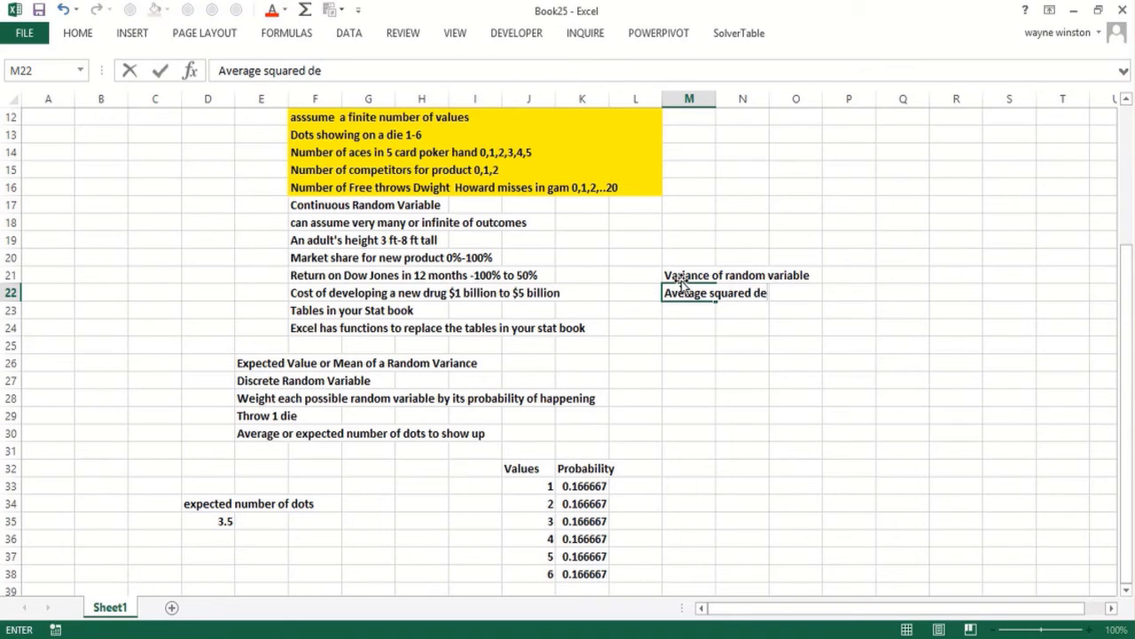
text(viation f)
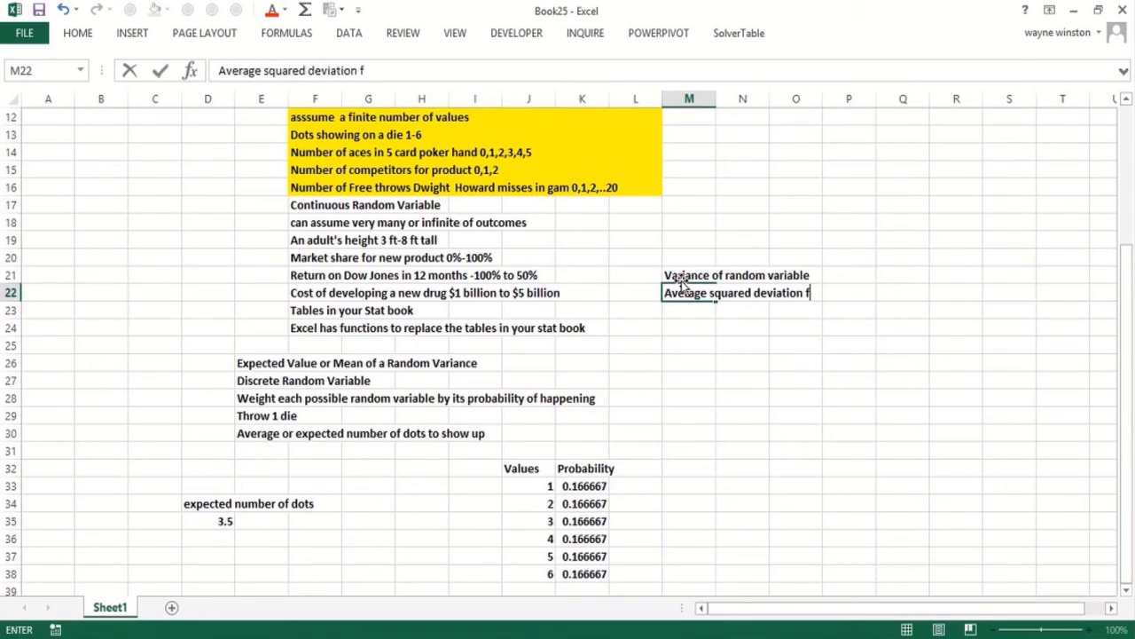
text(rom expecte)
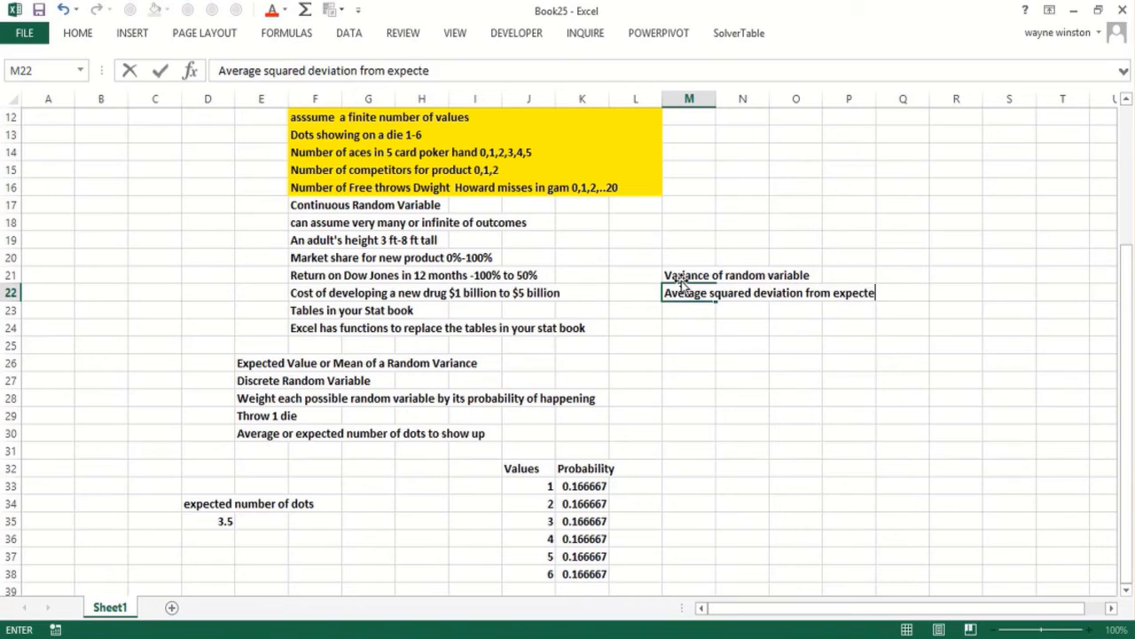
text(d value)
key(Return)
Enter the note "Standard Deviation = sqrt(Variance)" in cell M23.
text(S)
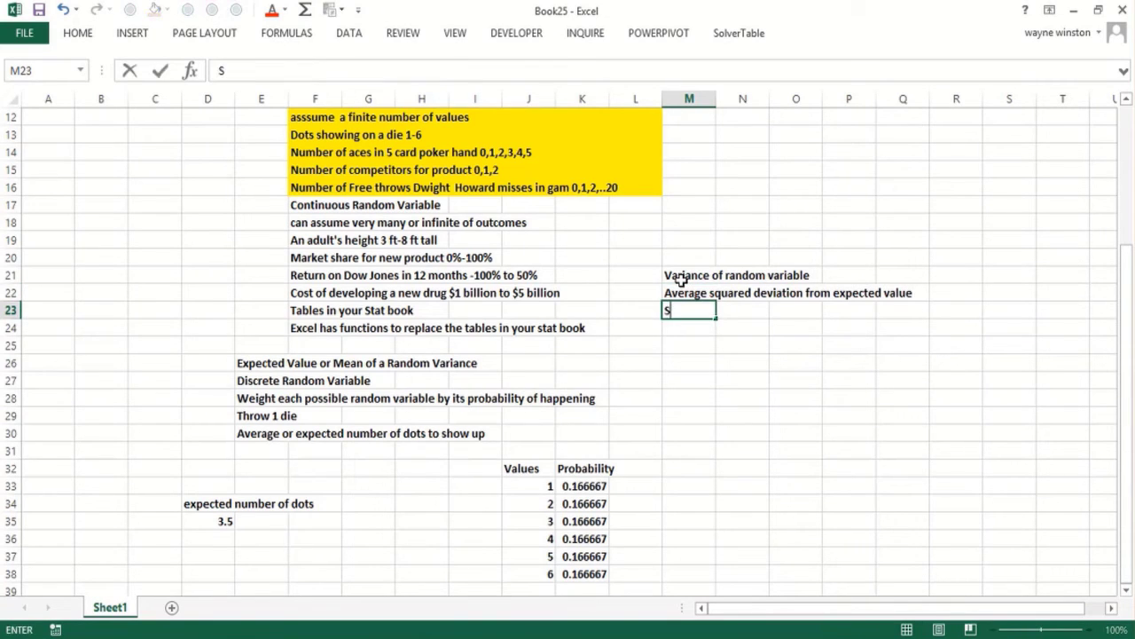
text(tandard Deviati)
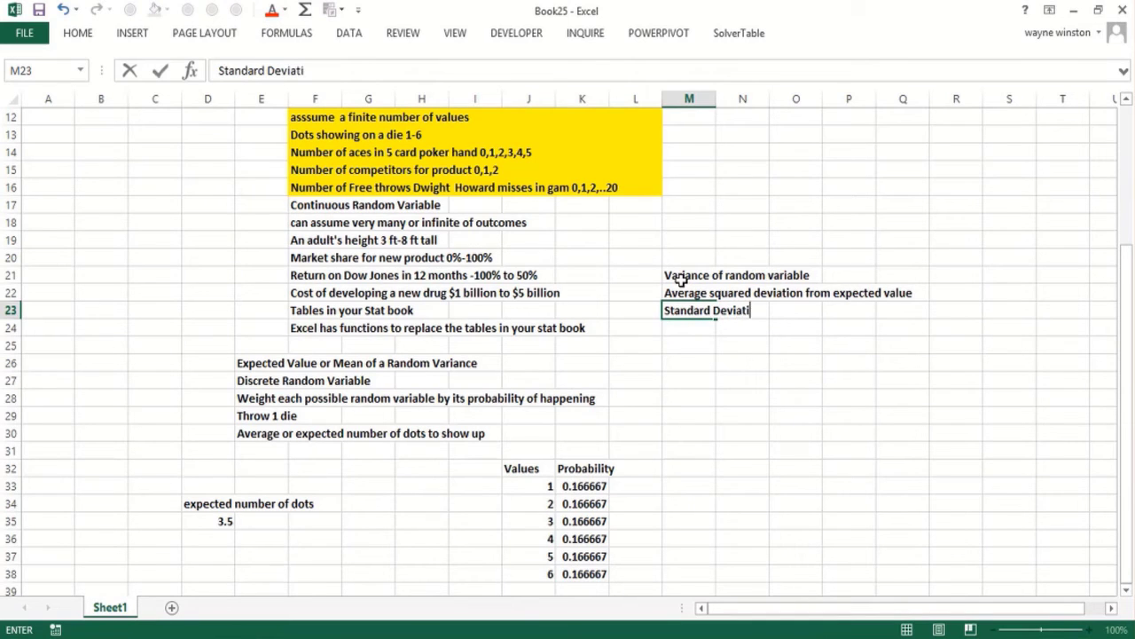
text(on = sqrt(Vari)
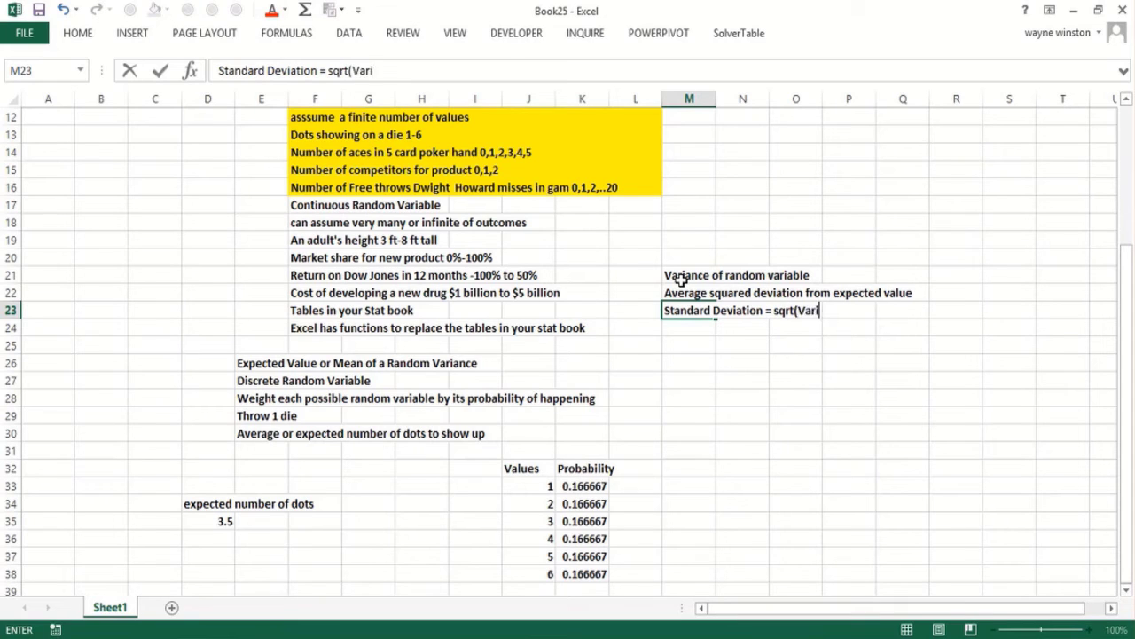
text(ance))
key(Return)
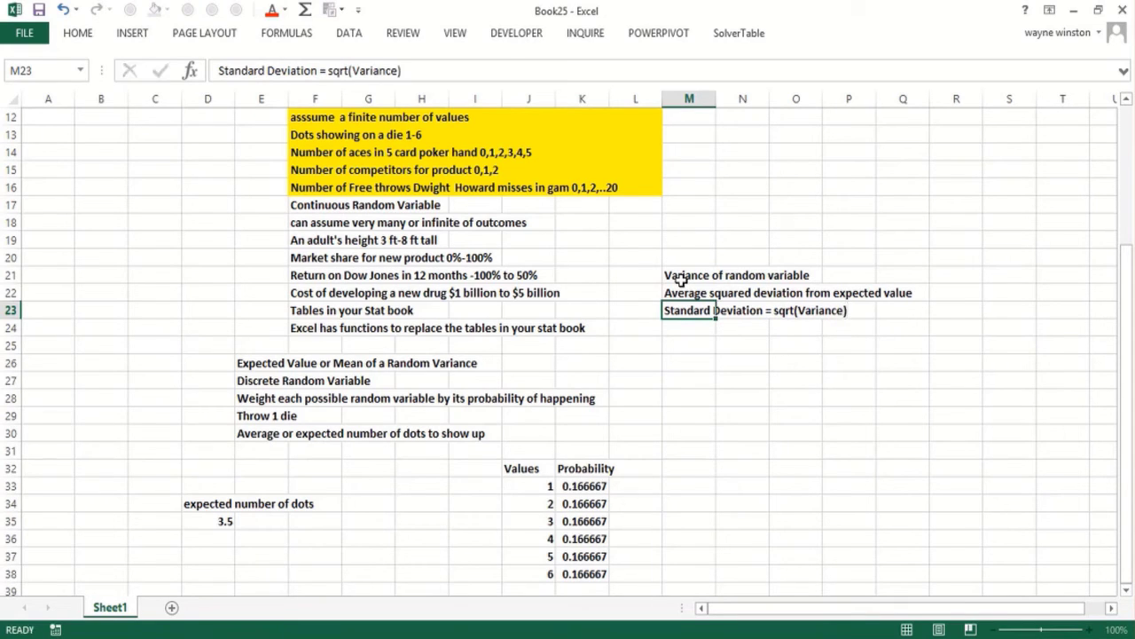
Enter the column heading "Squared Deviation from mean" in cell L32, beside the Probability heading.
key(Right)
key(Right)
key(Down)
key(Down)
key(Down)
key(Down)
key(Down)
key(Down)
key(Down)
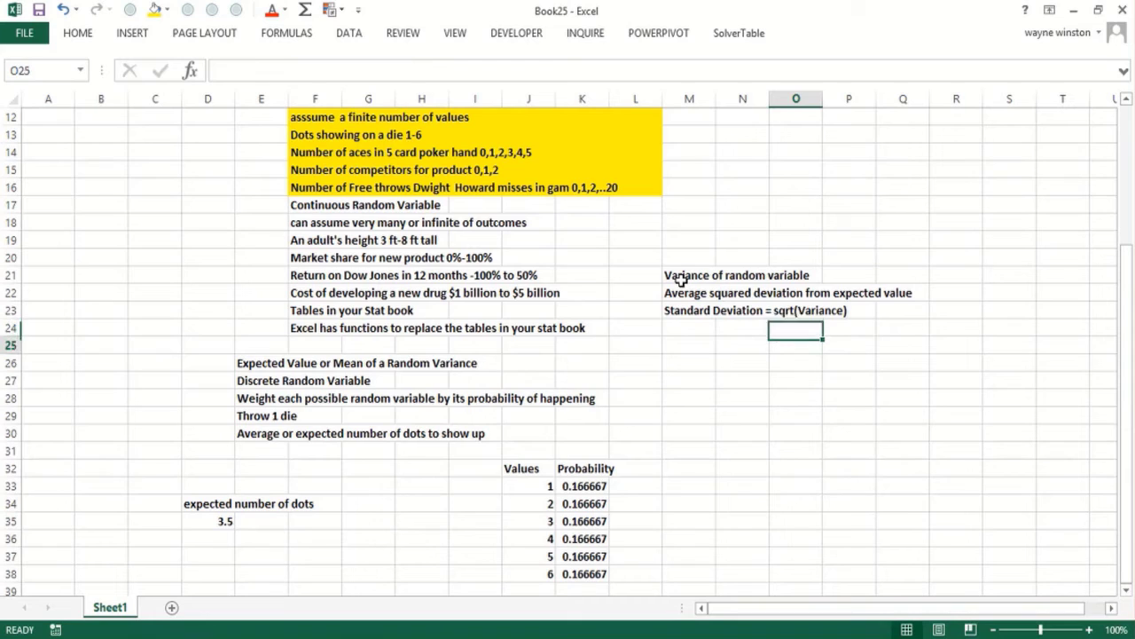
key(Left)
key(Left)
key(Left)
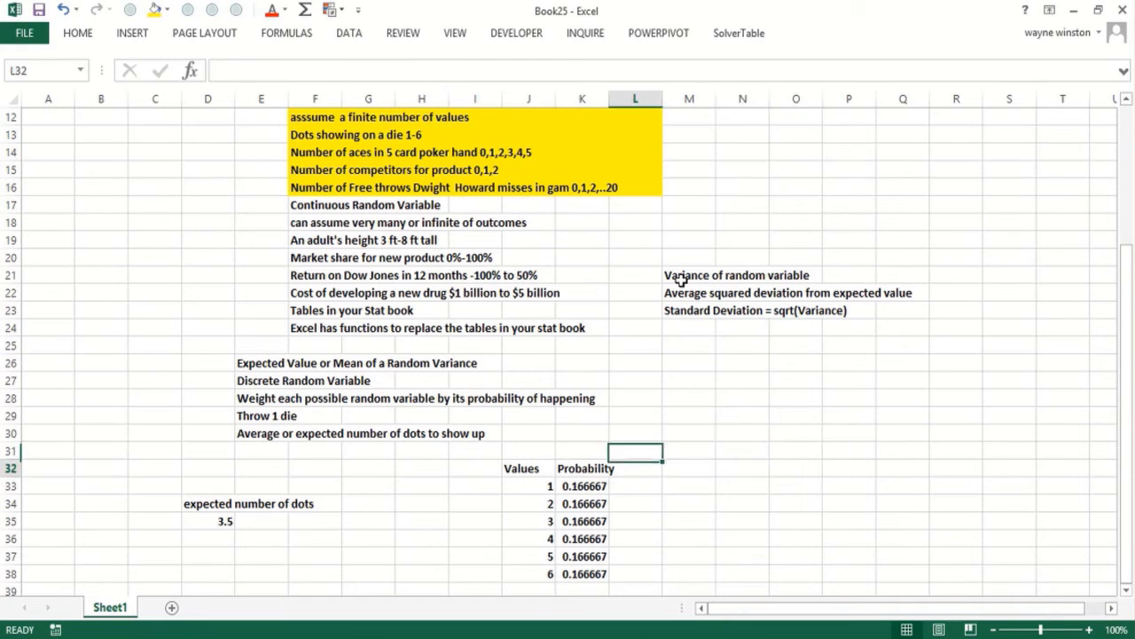
key(Down)
text(S)
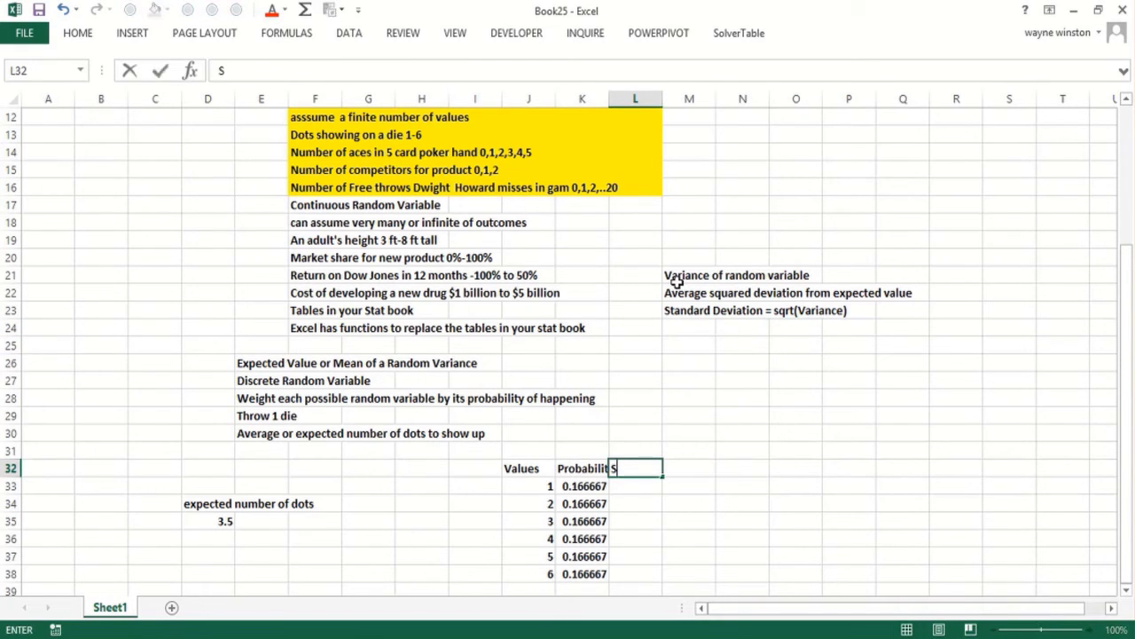
text(quared D)
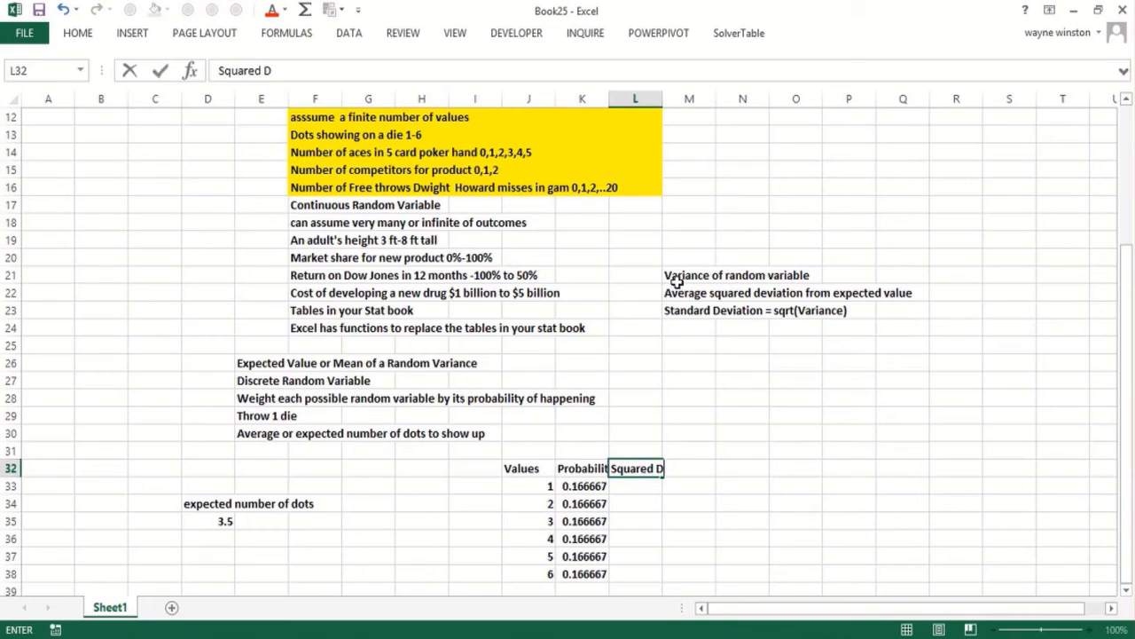
text(eviation from mean)
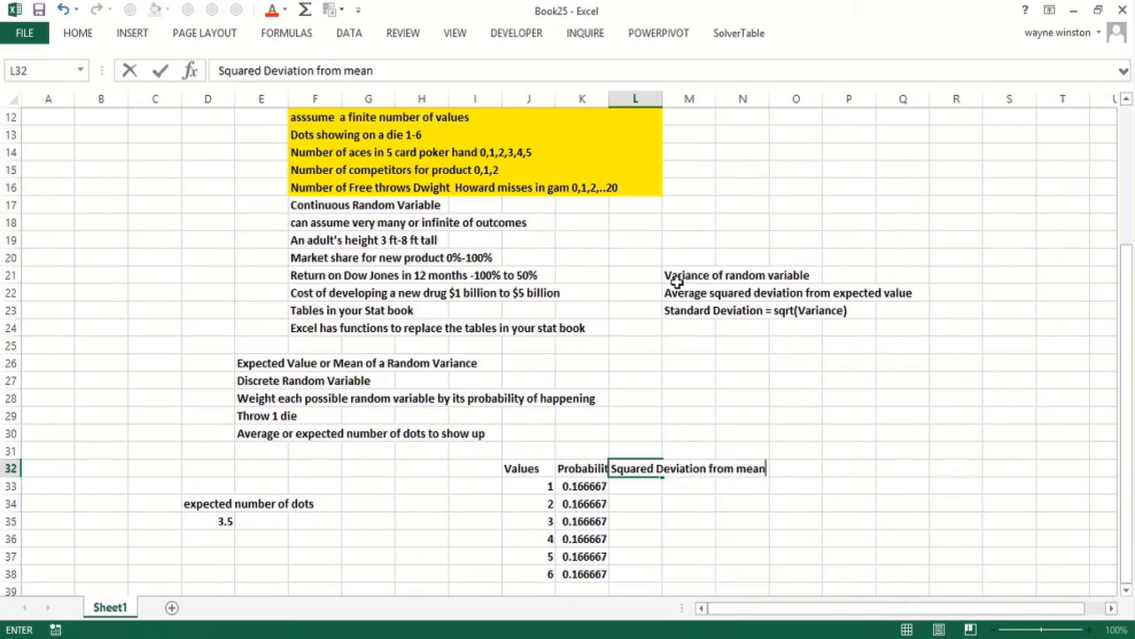
key(Return)
Wrap the text of the heading in cell L32 and widen column L slightly so its words fit unbroken.
key(Up)
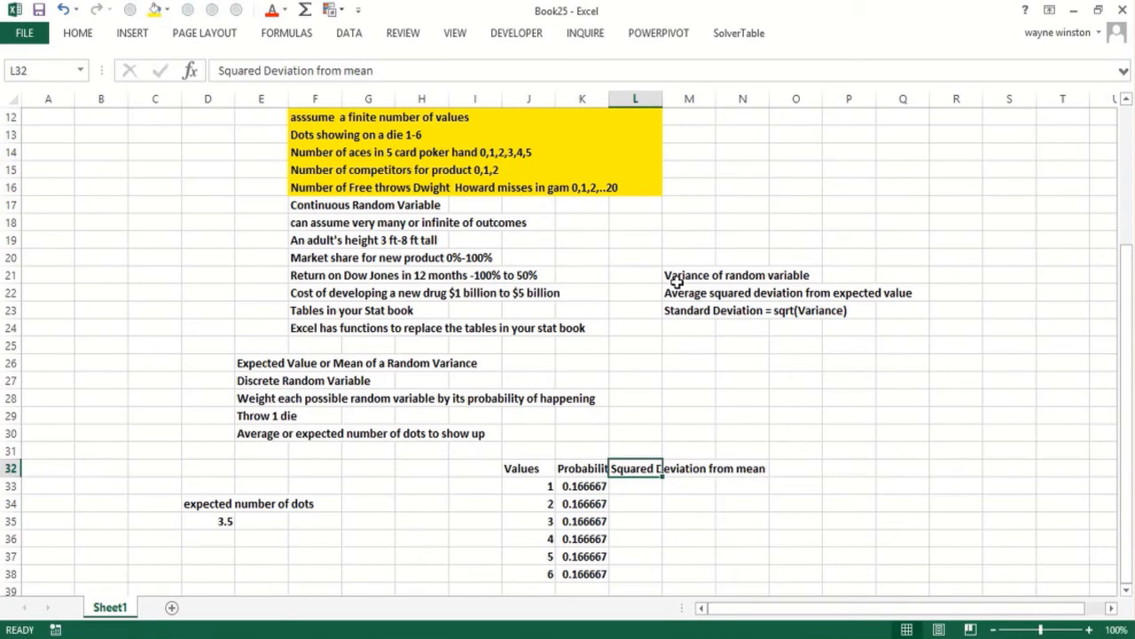
key(ctrl+1)
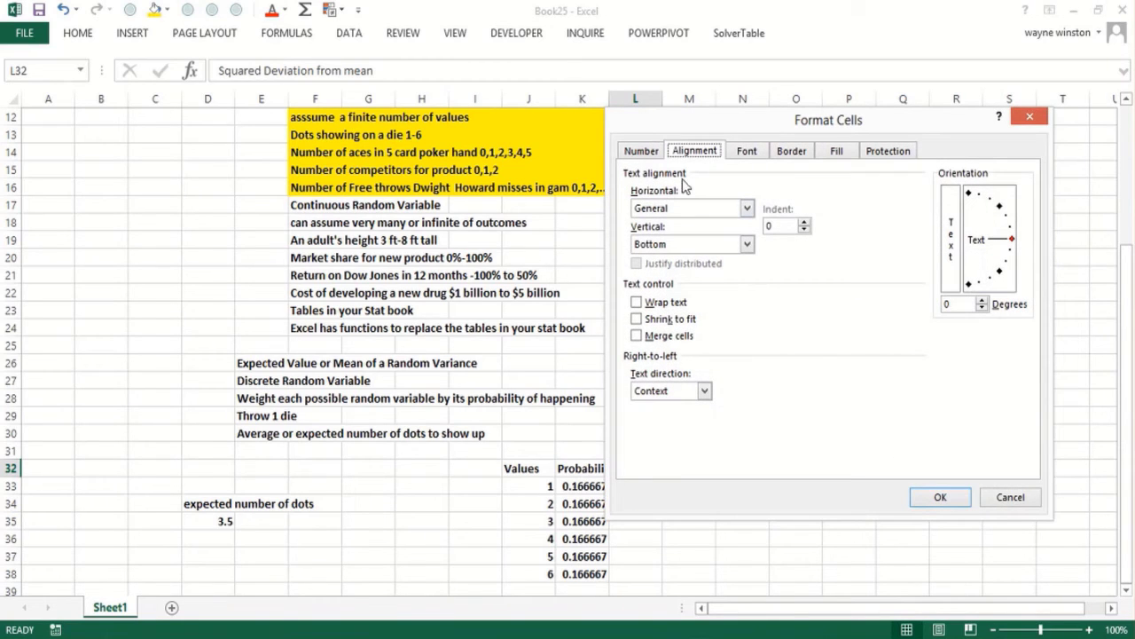
click(636, 302)
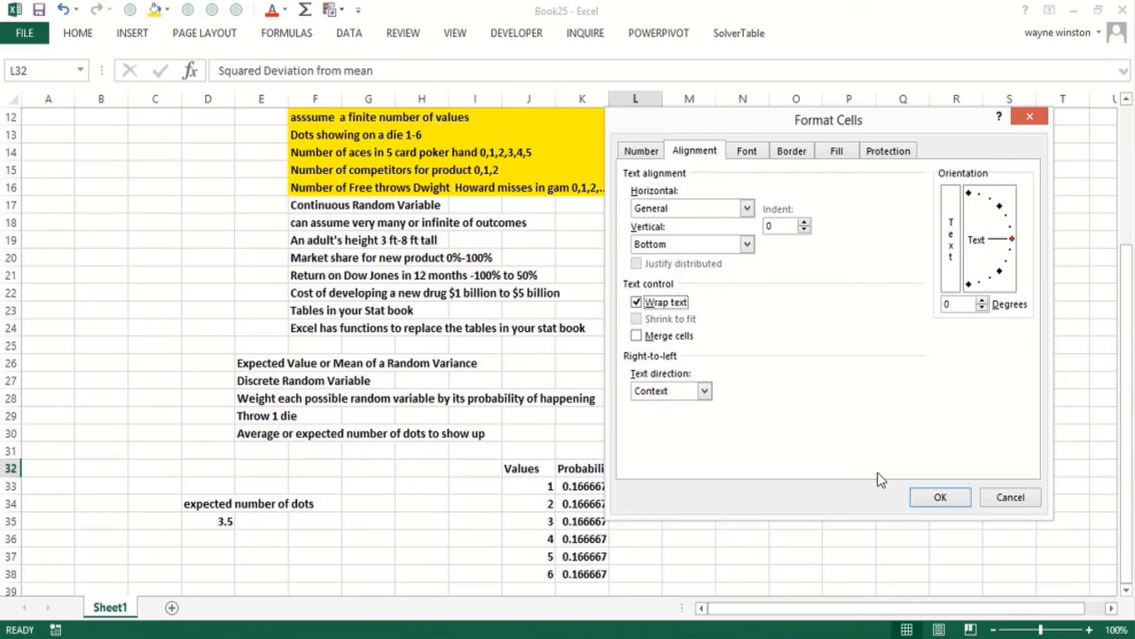
click(938, 497)
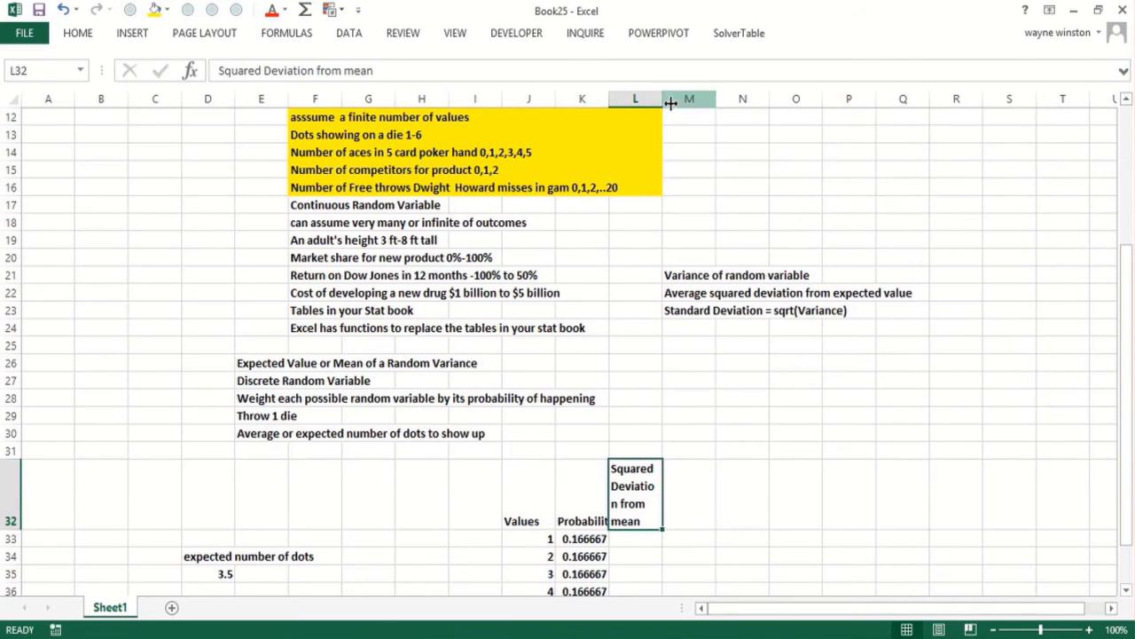
drag(665, 103, 683, 105)
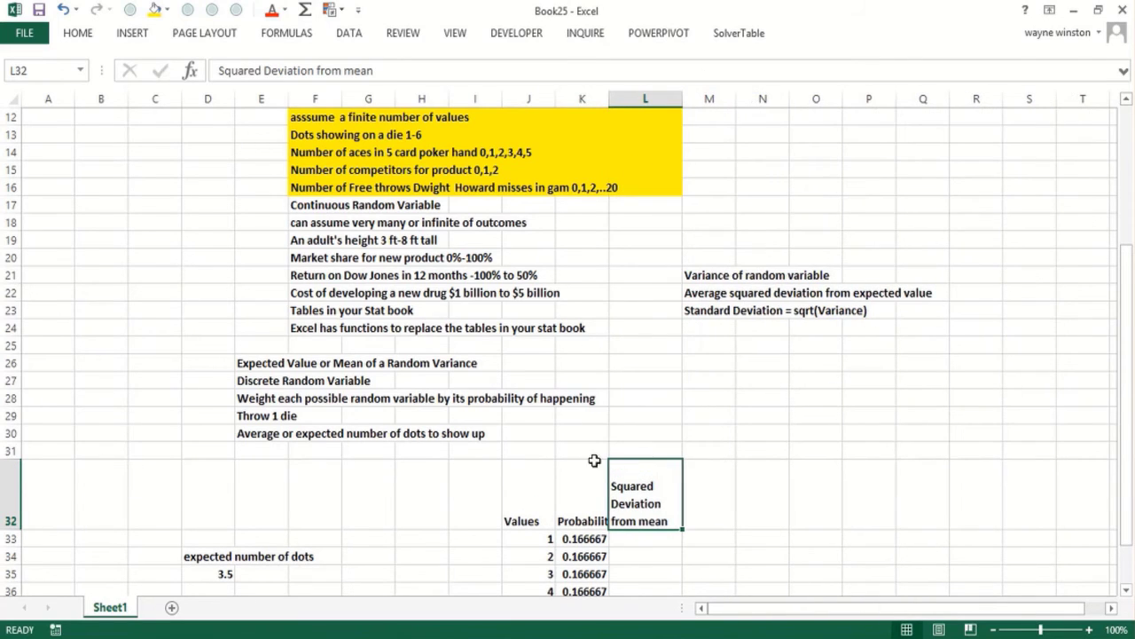
Enter the formula =(J33-$D$35)^2 in cell L33 and fill it down the Squared Deviation column through L38.
click(627, 540)
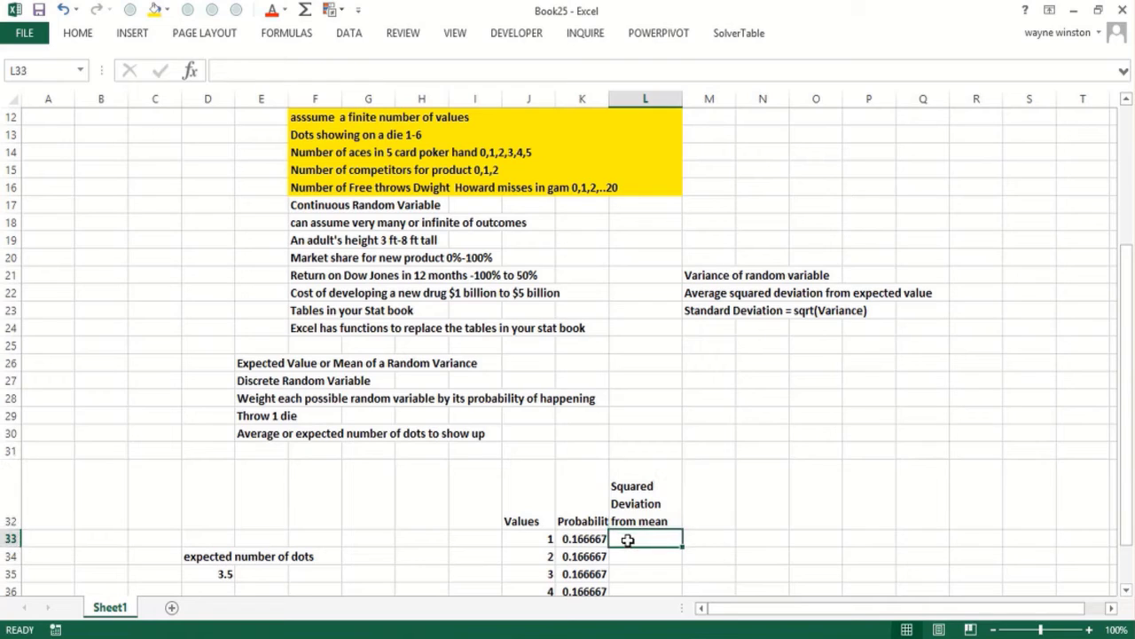
text(=)
click(535, 538)
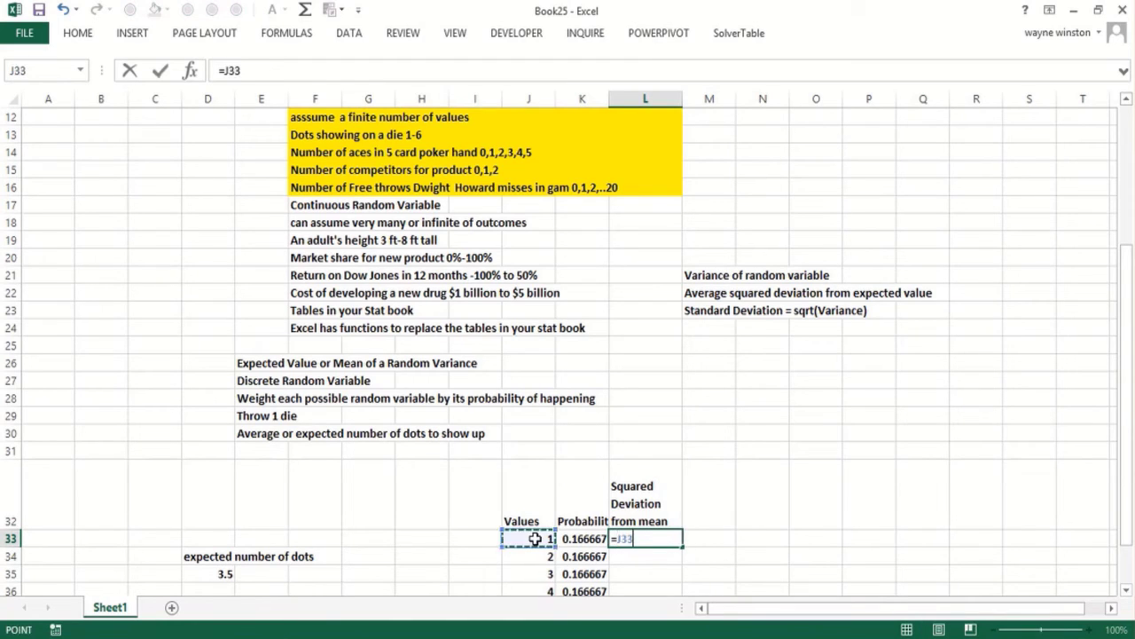
key(Up)
key(Up)
key(BackSpace)
key(BackSpace)
click(535, 538)
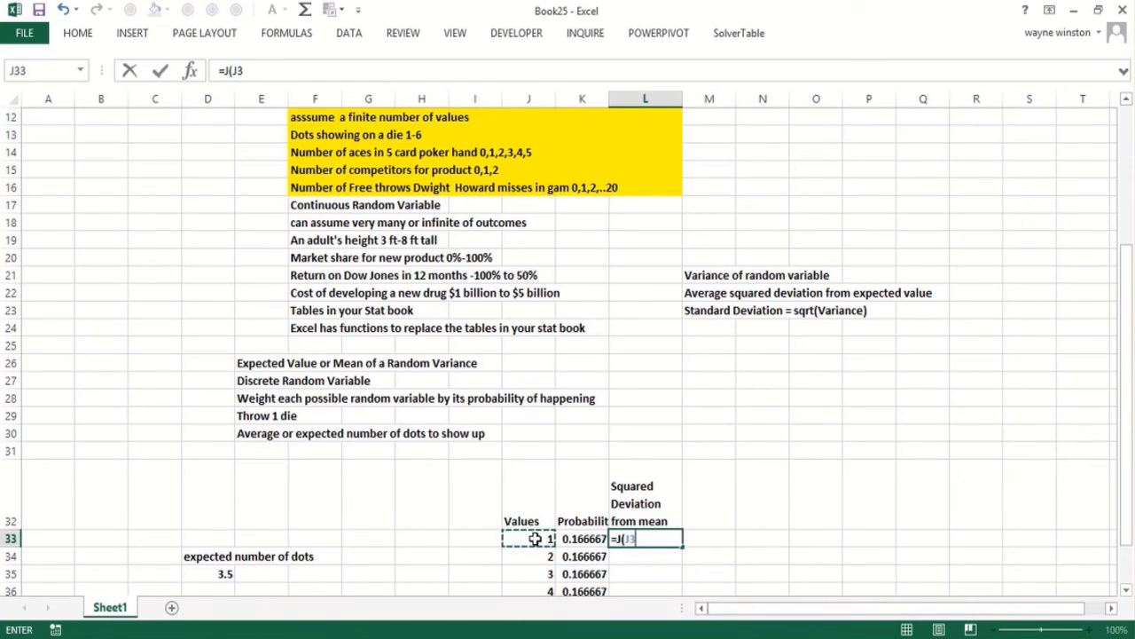
key(BackSpace)
key(BackSpace)
key(BackSpace)
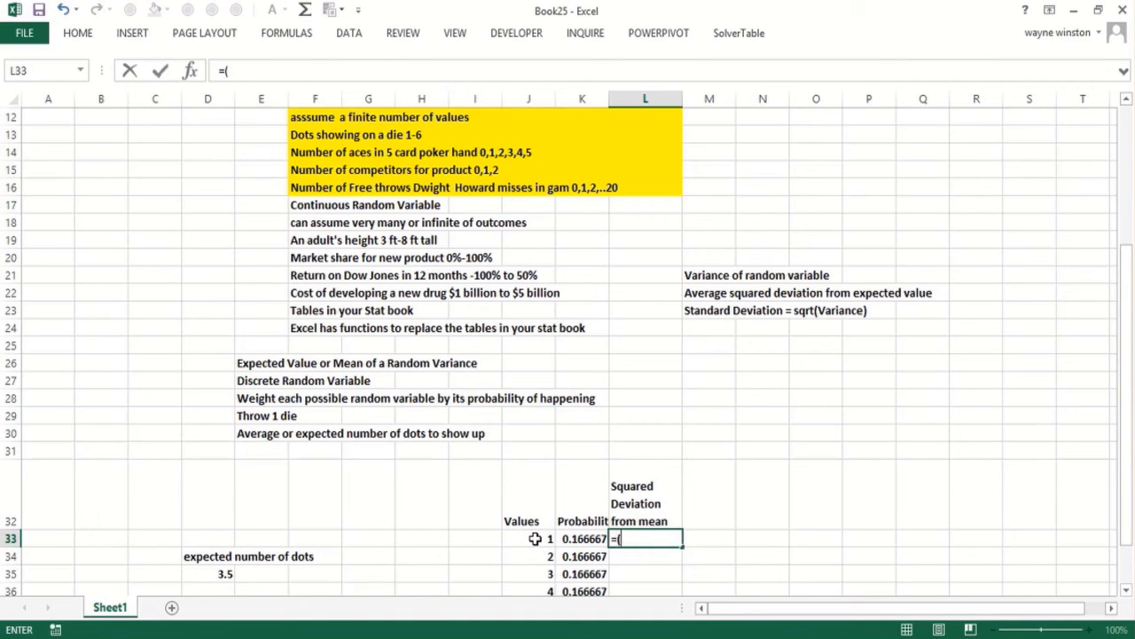
click(535, 538)
text(-)
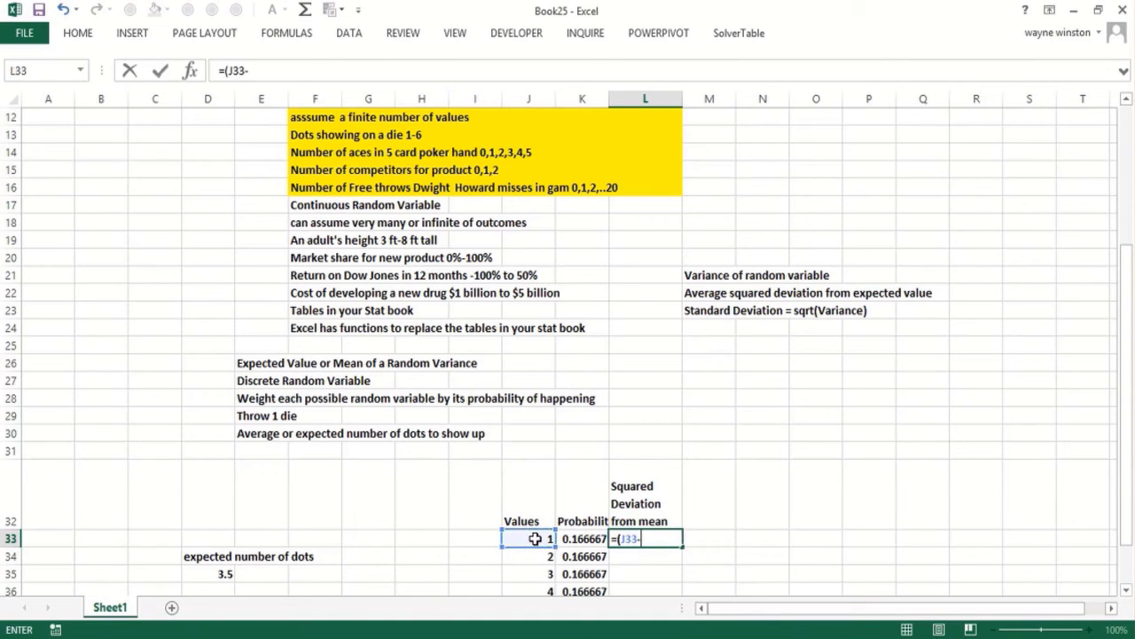
click(209, 573)
key(F4)
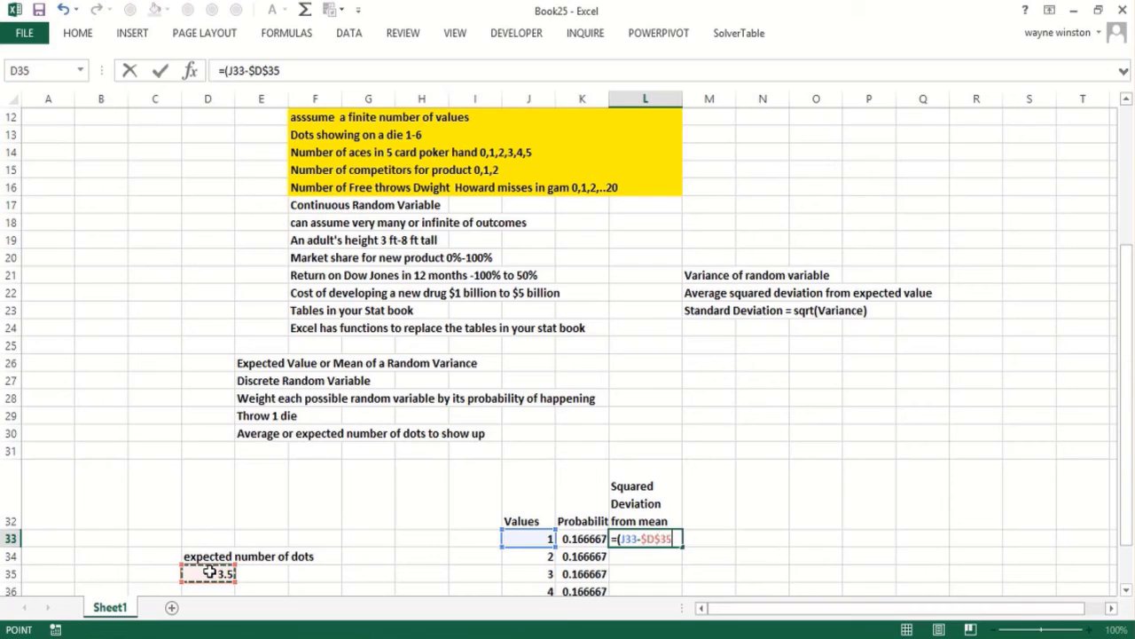
text()^2)
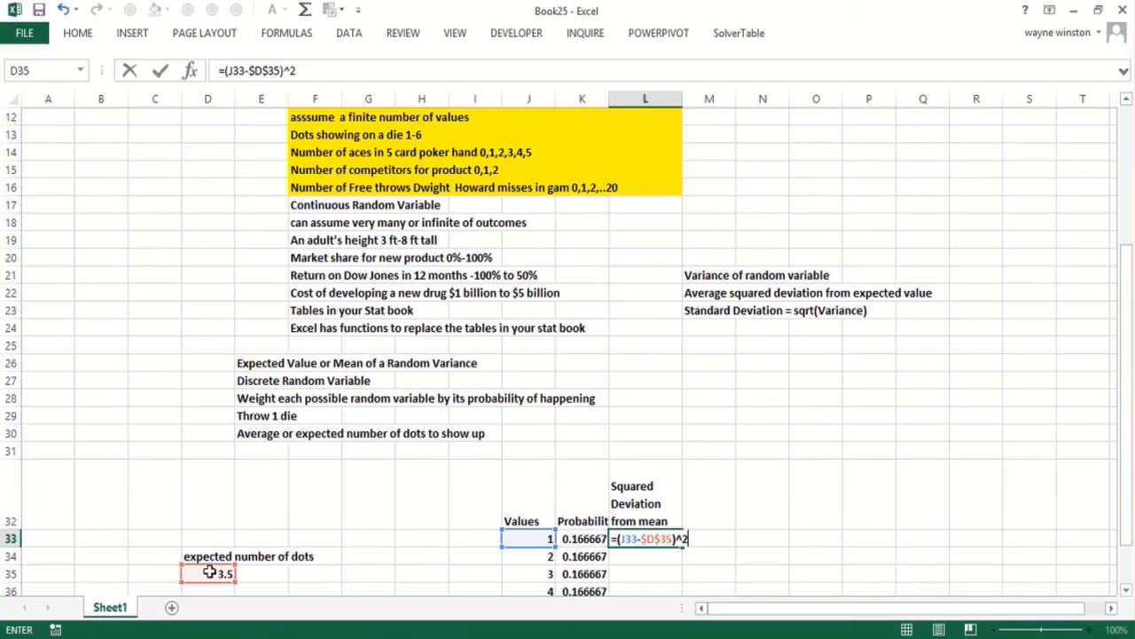
key(Return)
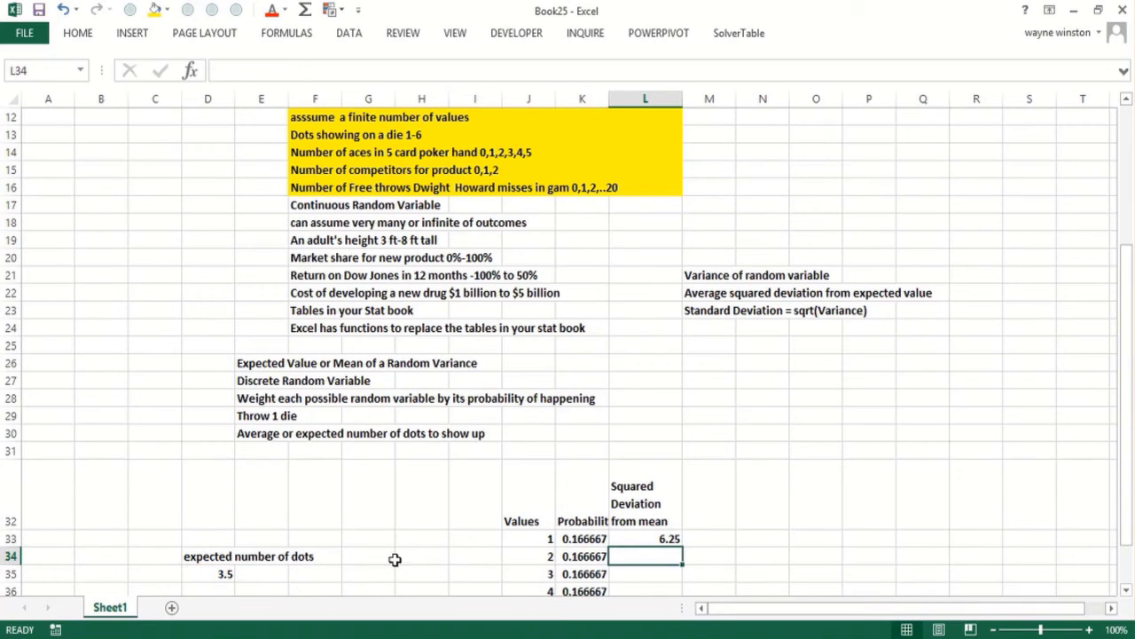
click(648, 537)
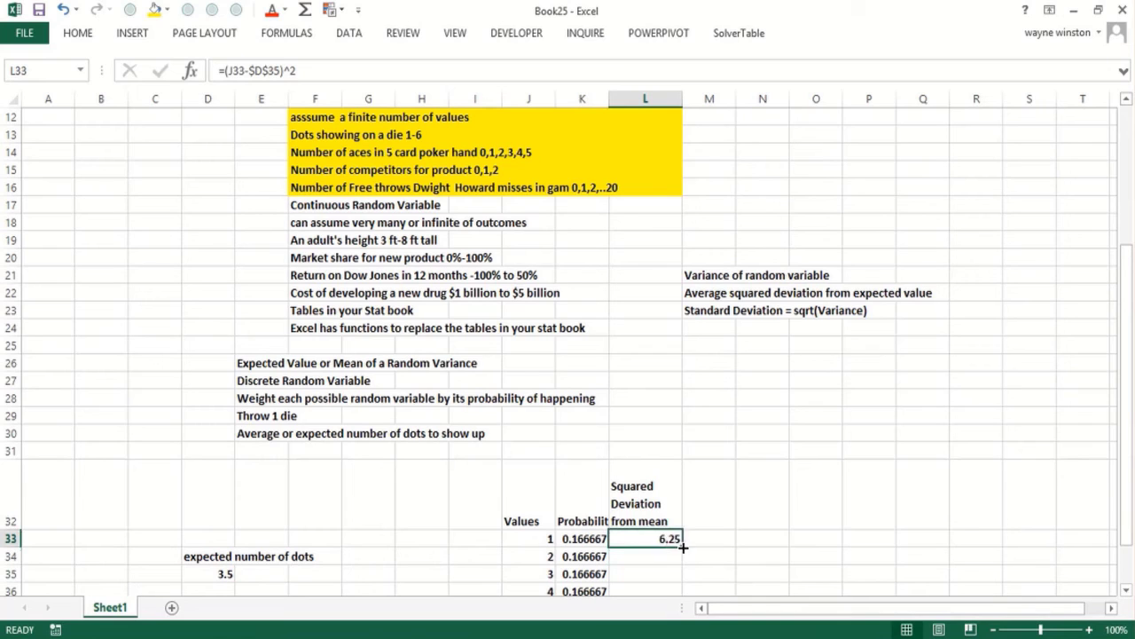
drag(683, 548, 659, 561)
Enter the label "variance" in cell D37, below the expected number of dots.
click(214, 532)
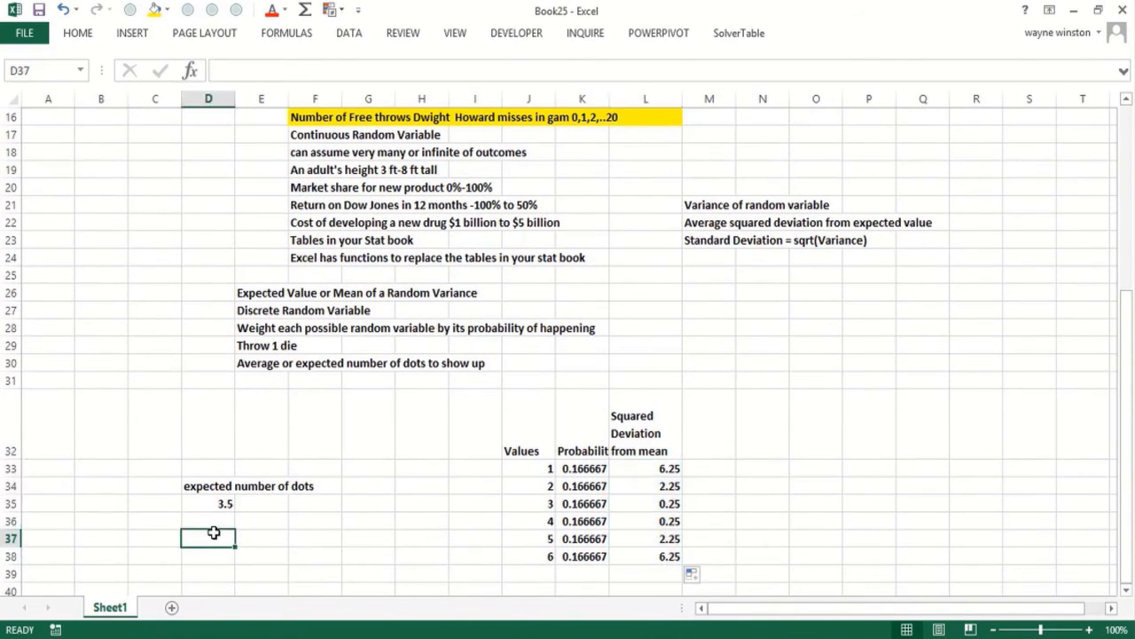
text(variancre)
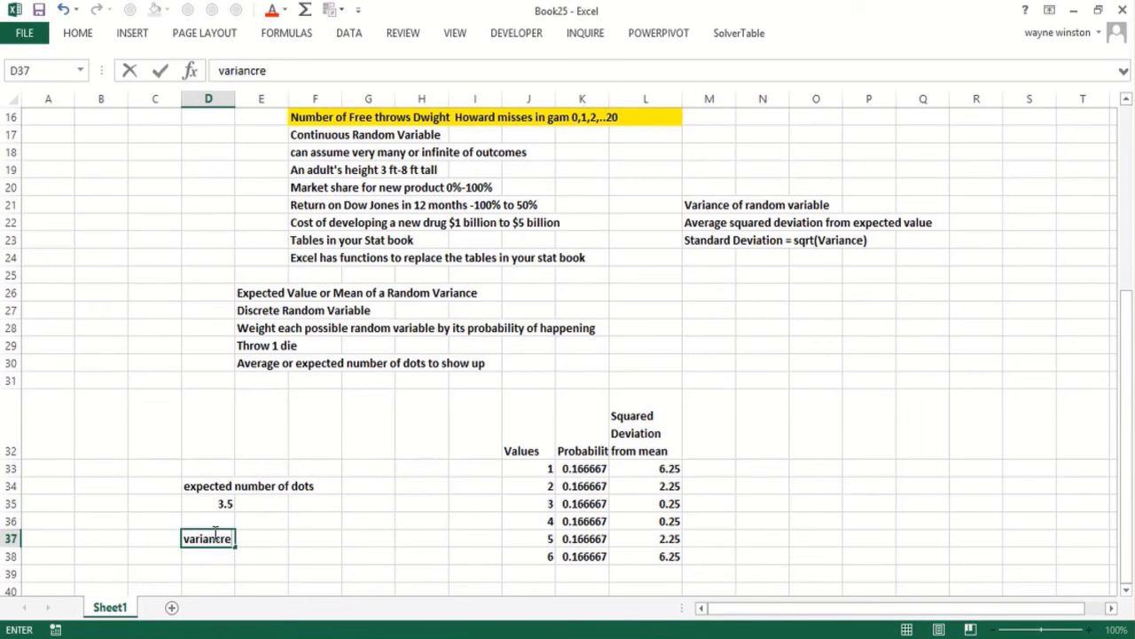
key(BackSpace)
key(BackSpace)
key(Return)
Compute the variance in cell D38 with =sumproduct(K33:K38,L33:L38), weighting the squared deviations by their probabilities.
text(=)
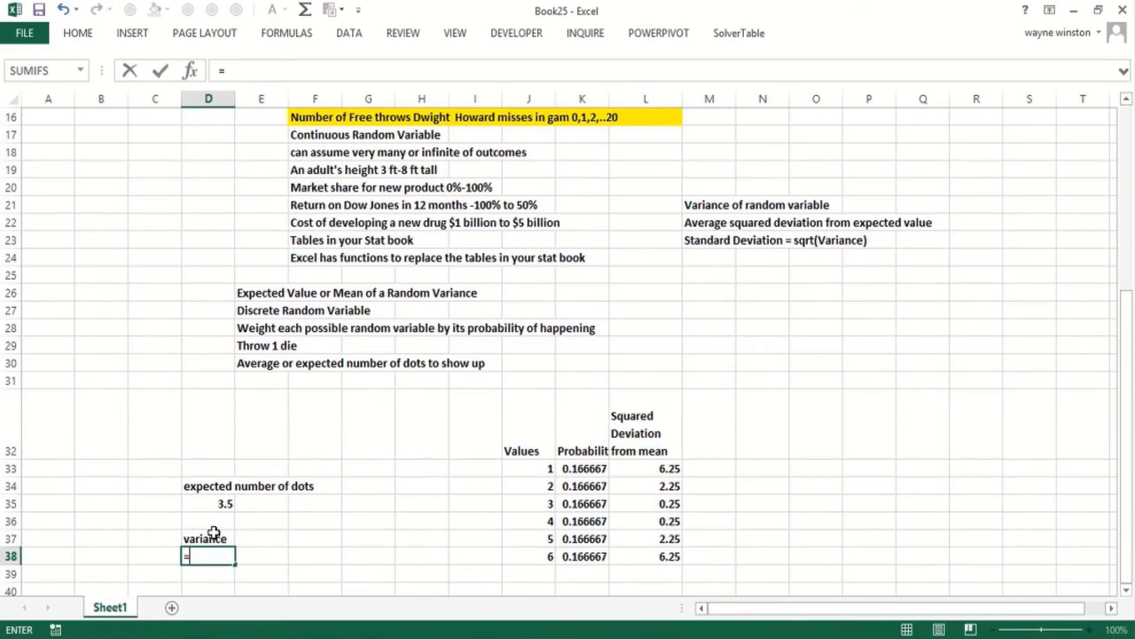
text(sumproduct)
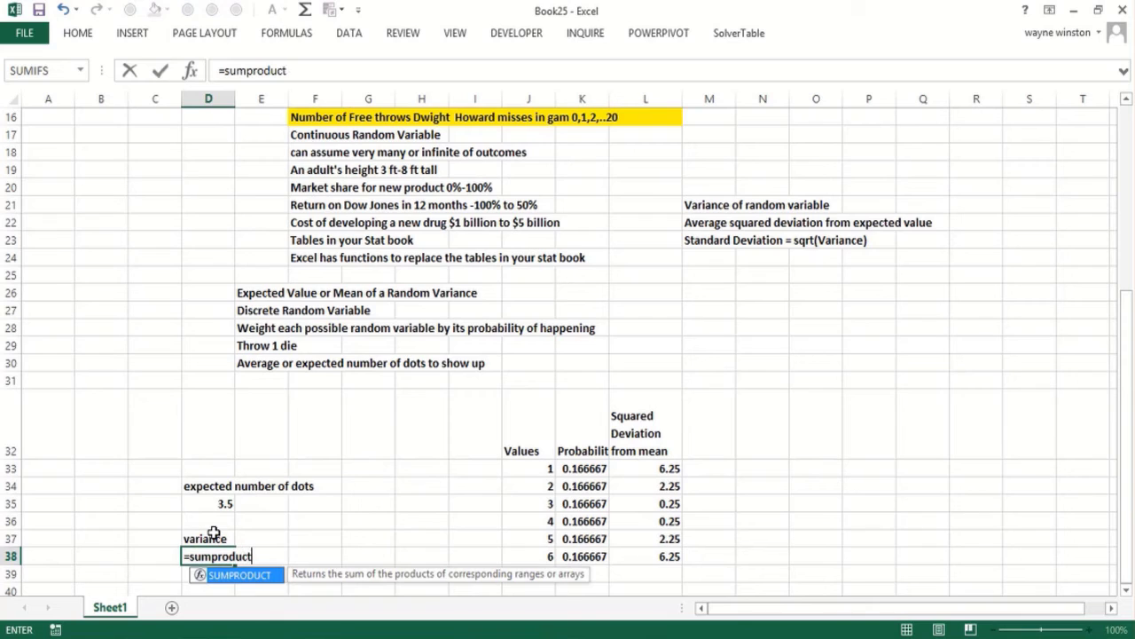
text(()
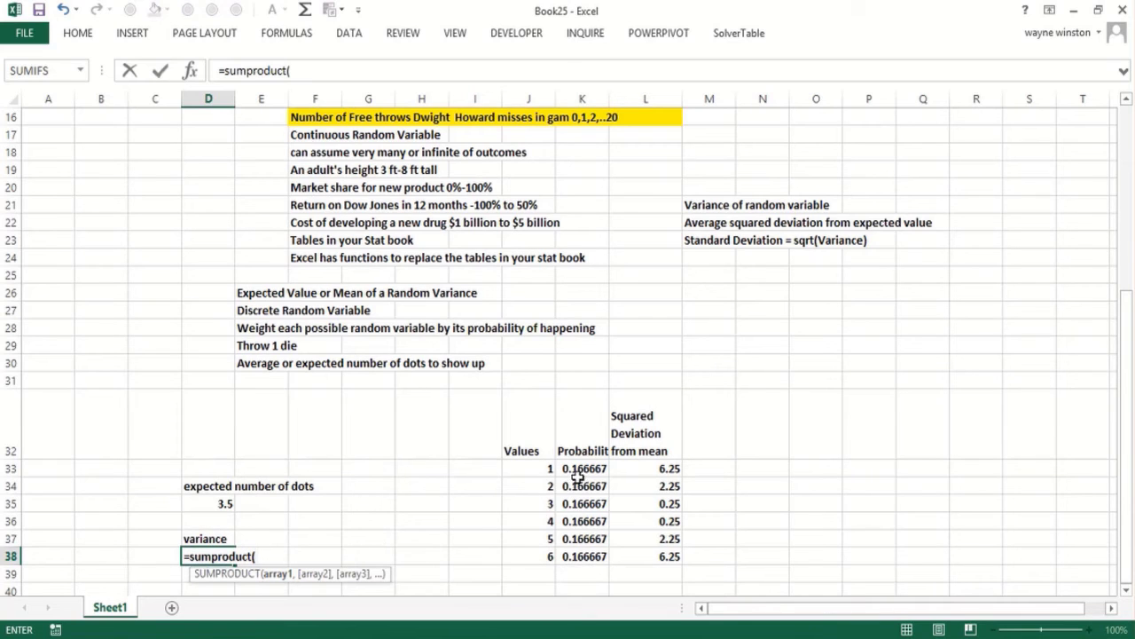
drag(581, 468, 585, 552)
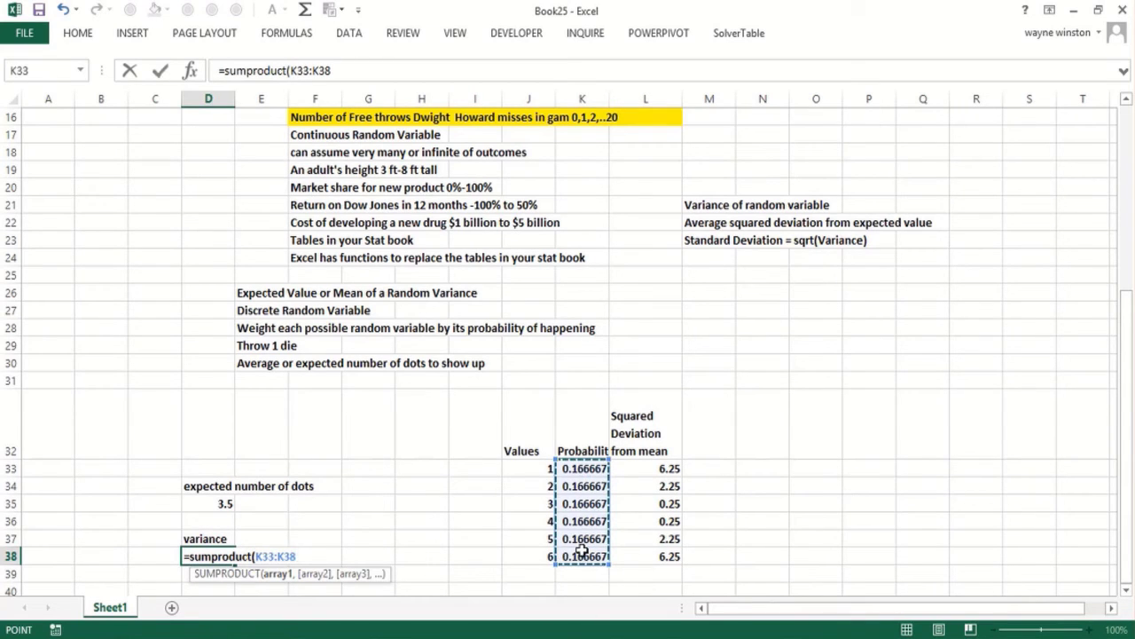
text(,)
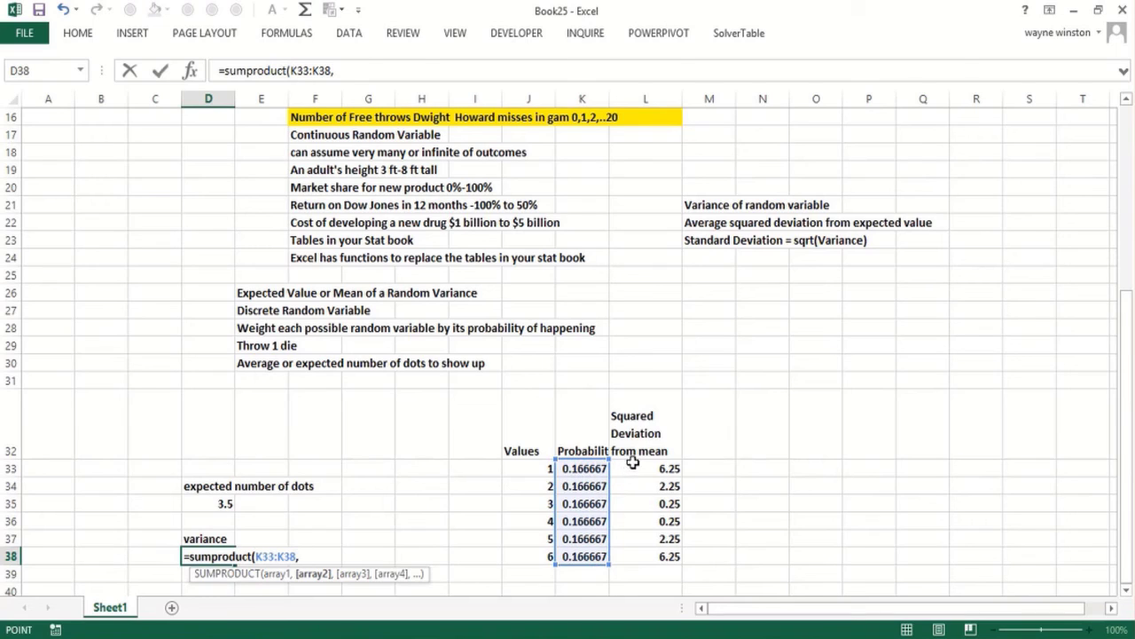
drag(633, 462, 648, 553)
text())
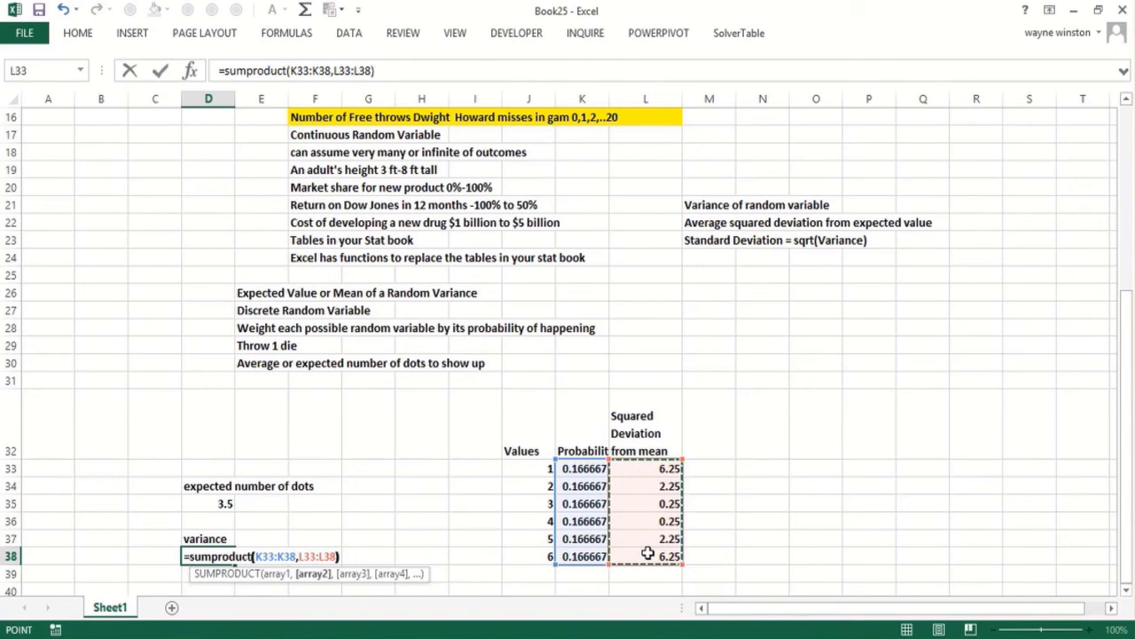
key(Return)
Enter the label "standard deviation" in cell D39, below the variance result.
text(standard)
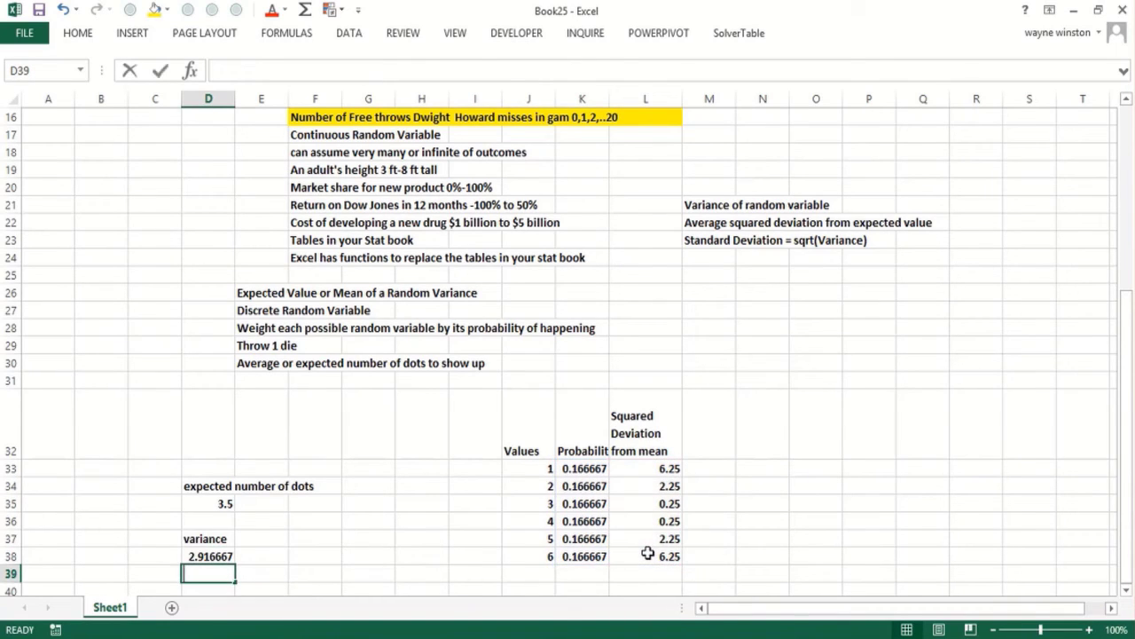
text( deviation)
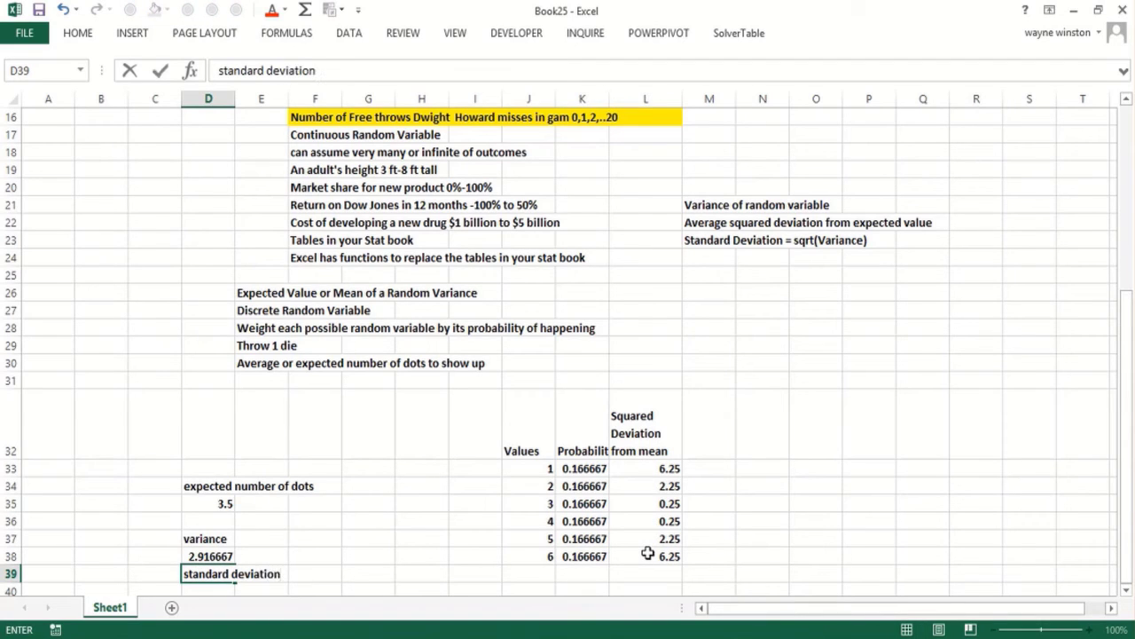
key(Return)
Compute the standard deviation in cell D40 with the formula =sqrt(D38).
text(=s)
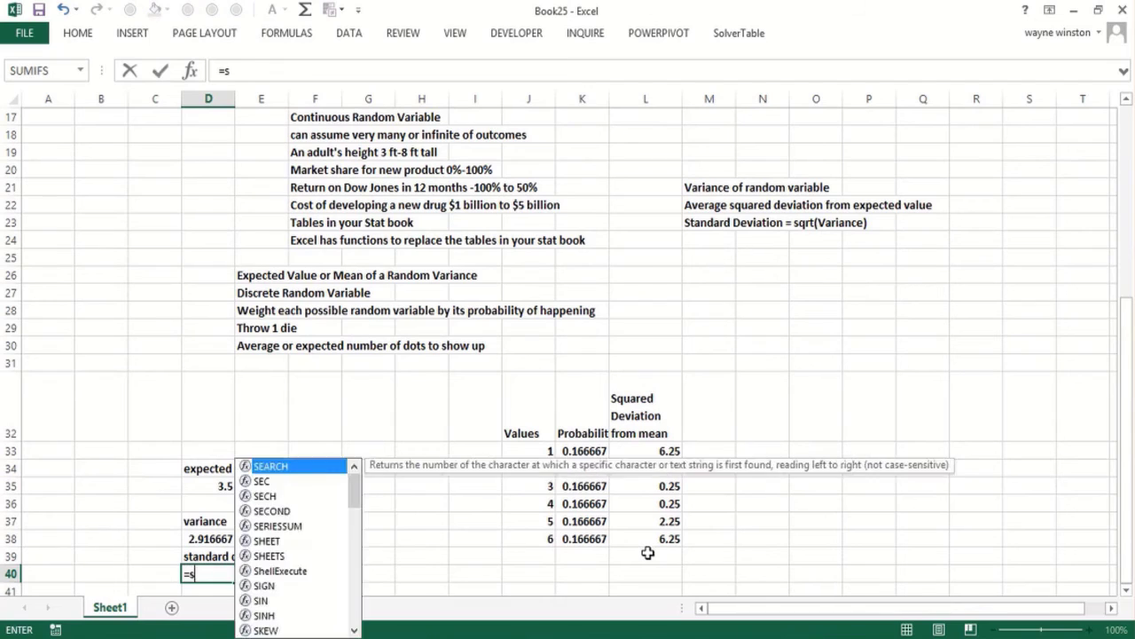
text(qrt()
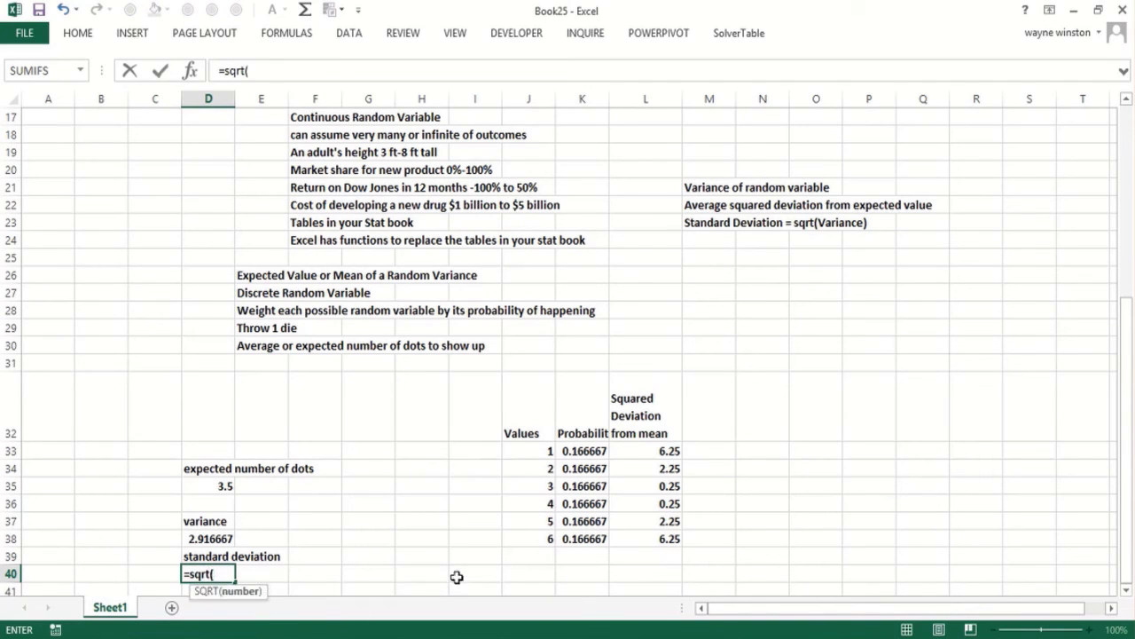
click(207, 541)
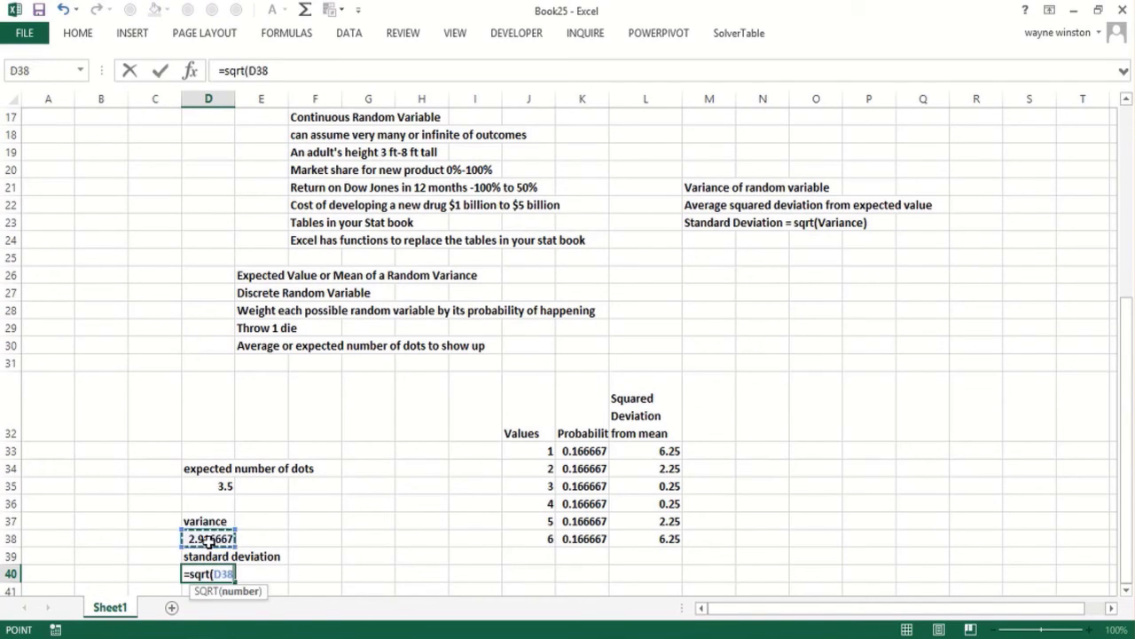
text())
key(Return)
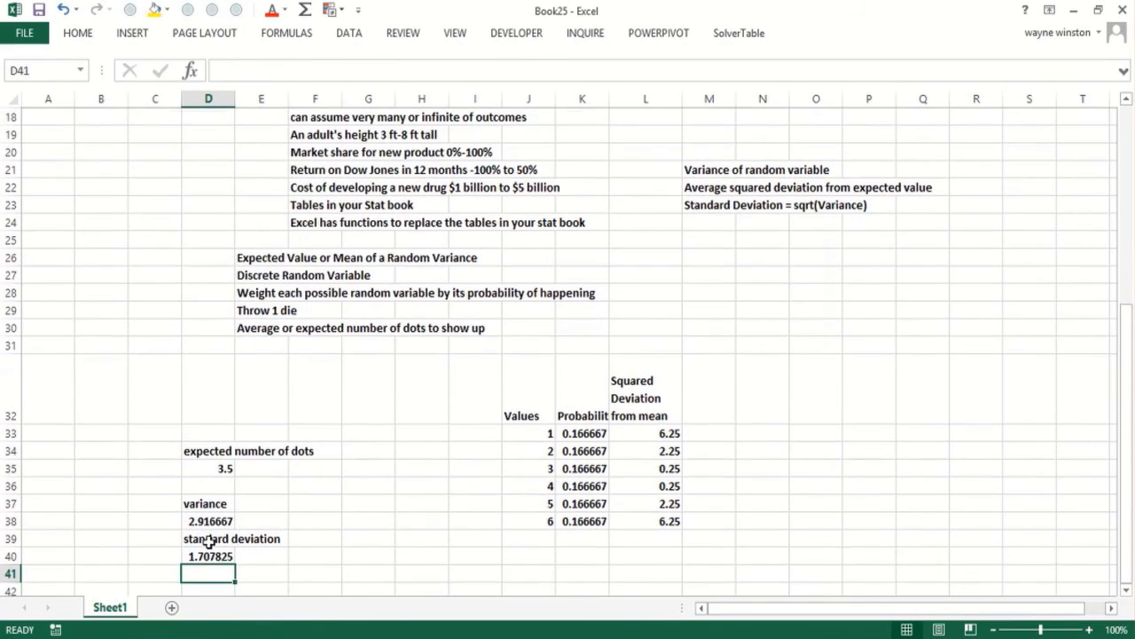
Enter "As with data sets it usually case that a random variable is within 2 standard deviations of its mean 95% of time." in cell D43.
key(Return)
key(Return)
text(As swi)
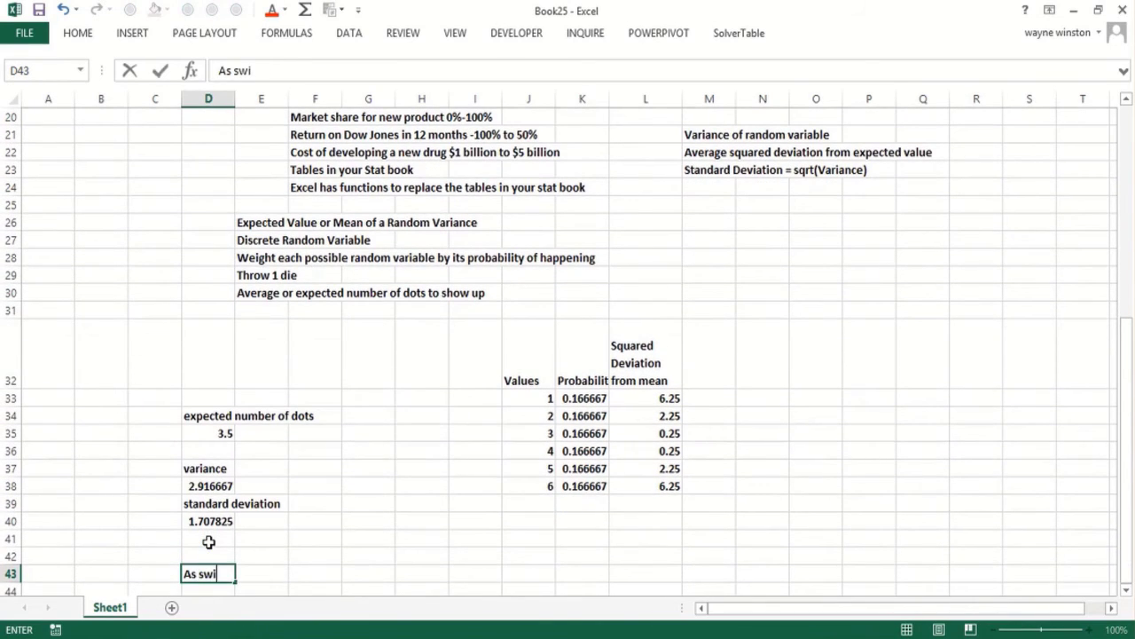
text(th)
key(BackSpace)
key(BackSpace)
key(BackSpace)
key(BackSpace)
key(BackSpace)
text(with data )
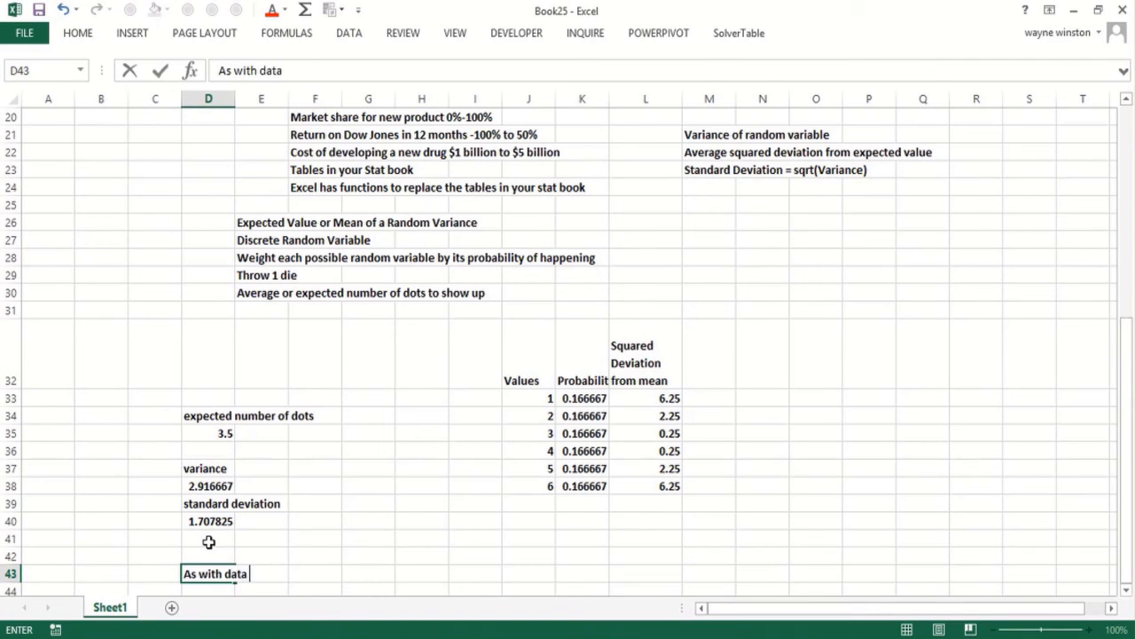
text(sets it usually c)
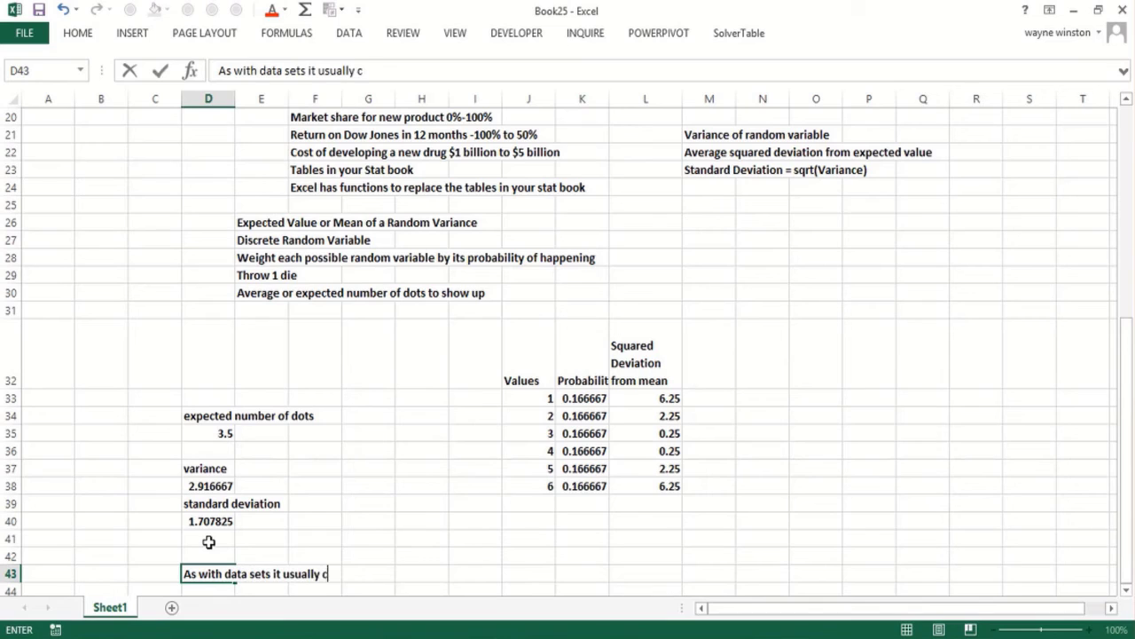
text(ase that )
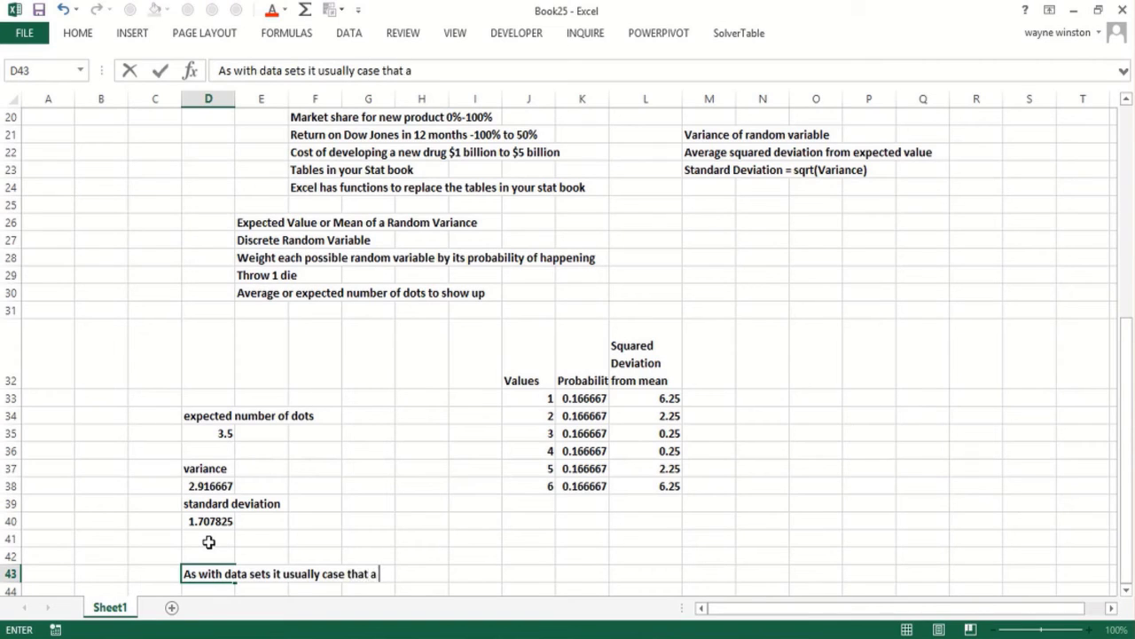
text(a random)
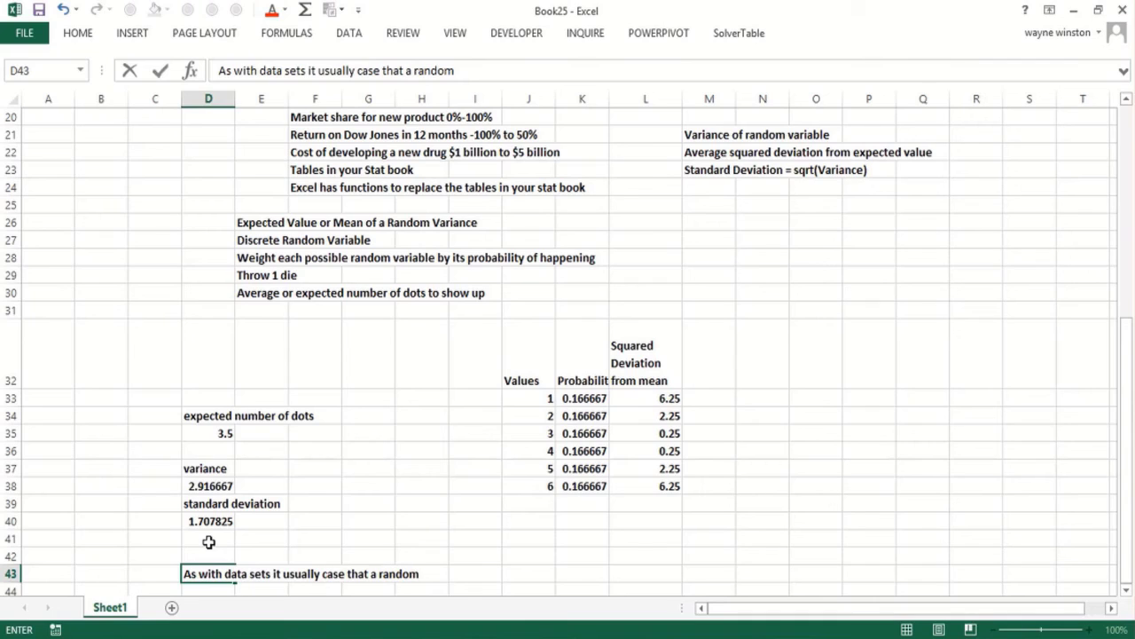
text(wi)
key(BackSpace)
key(BackSpace)
text(variable is within )
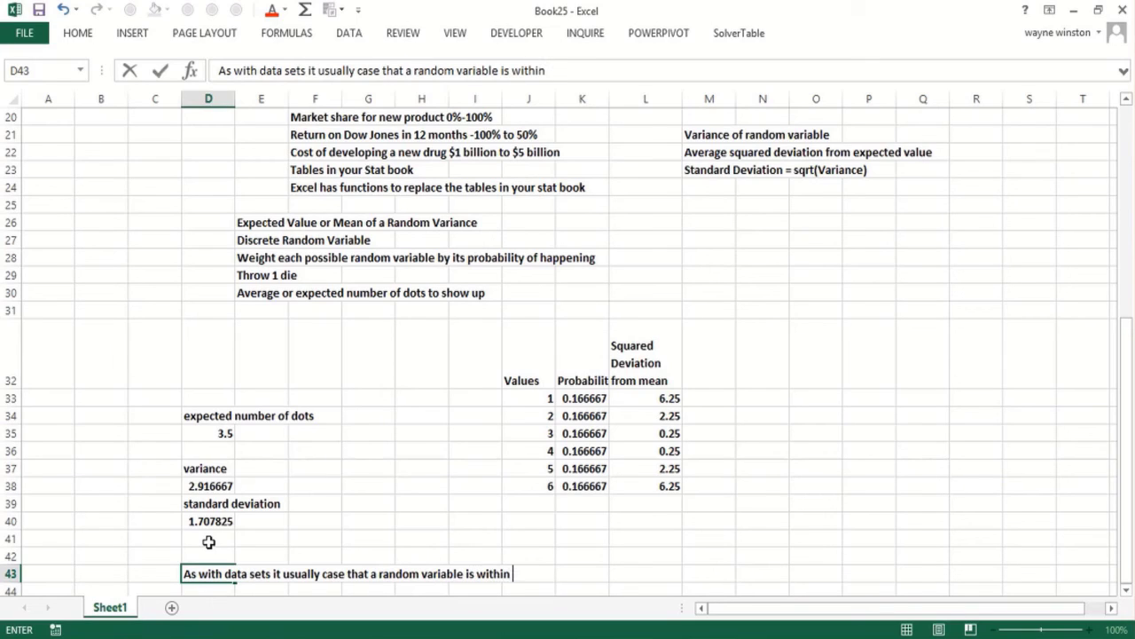
text(2 stand)
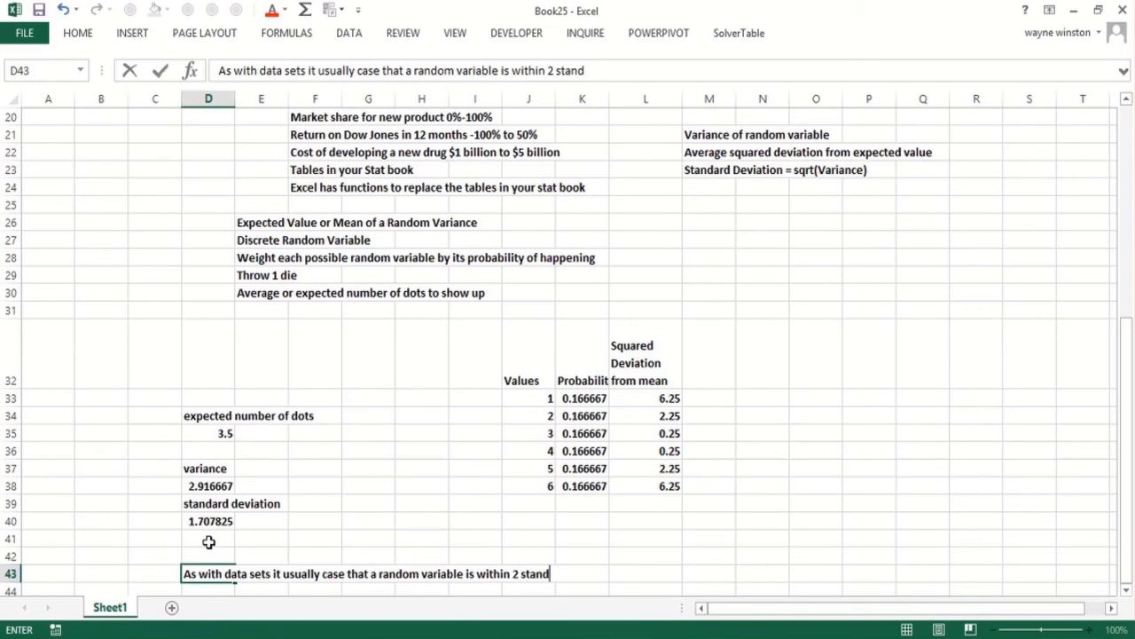
text(ard deviatio)
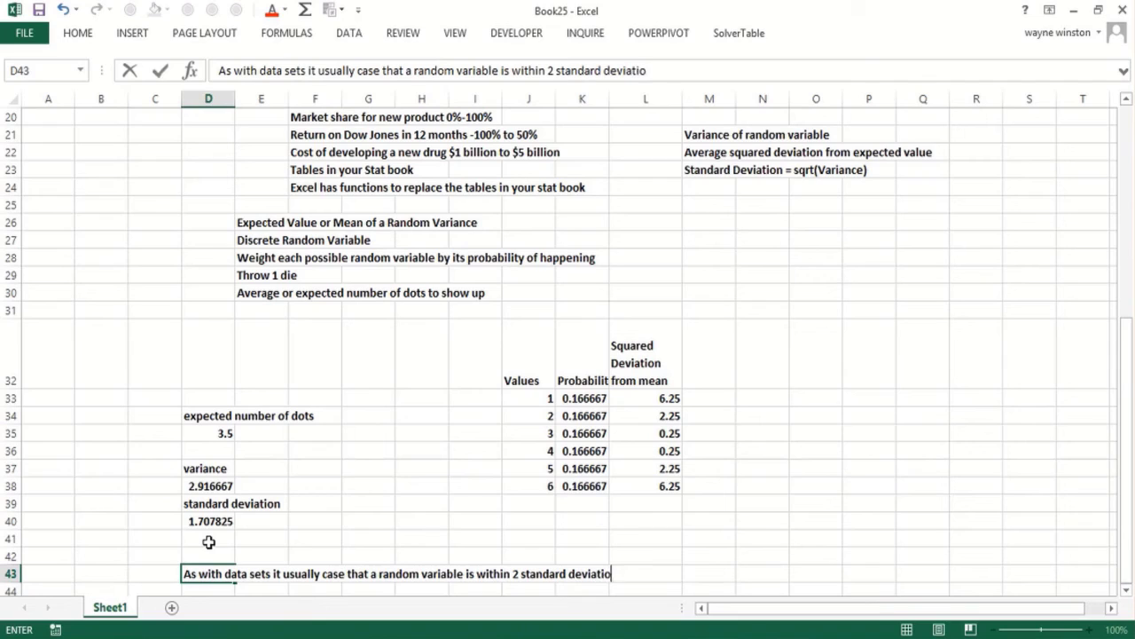
text(ns of its mean)
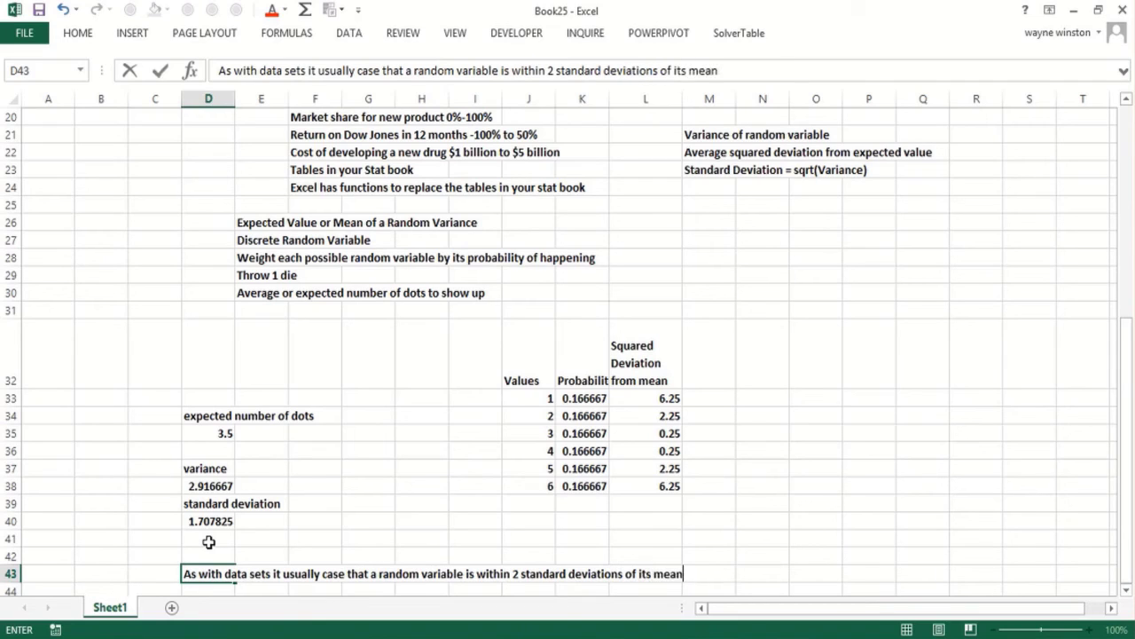
text( 95% of time.)
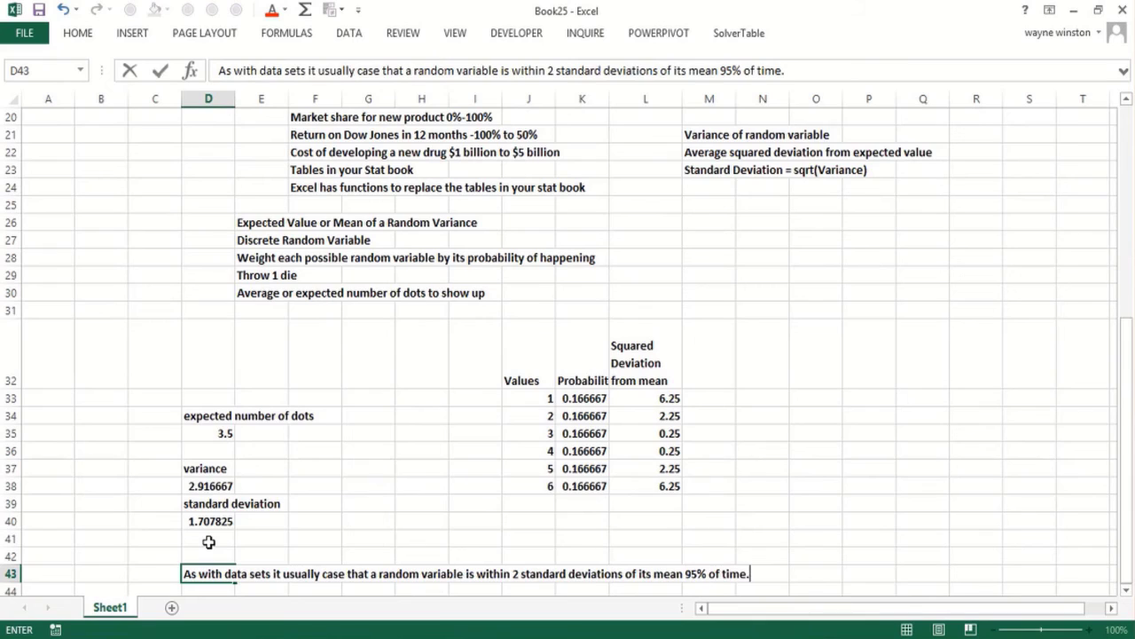
key(Return)
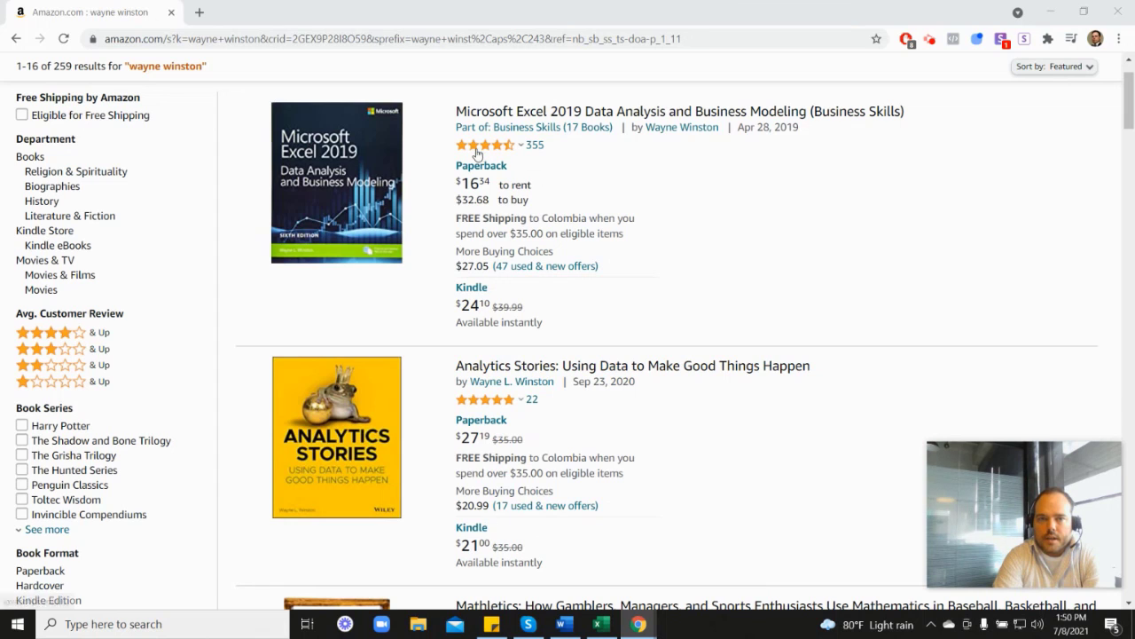
Look through the Amazon search results for the author's books, down to the Marketing Analytics listing and back up.
mouse_move(486, 153)
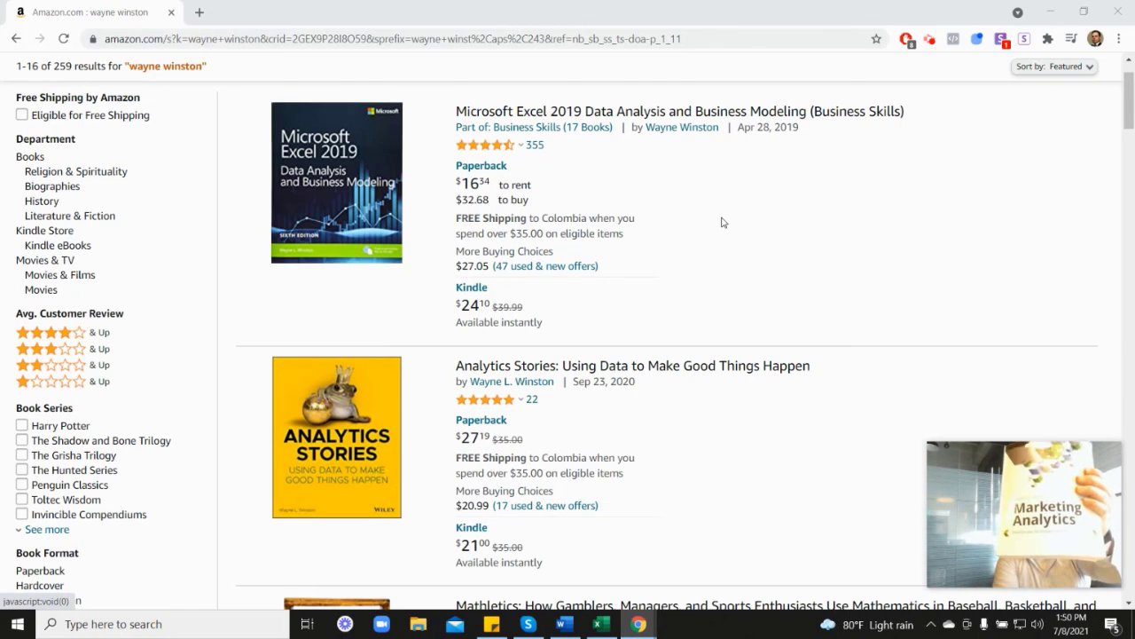
scroll(1016, 326, down, 3)
scroll(506, 426, down, 2)
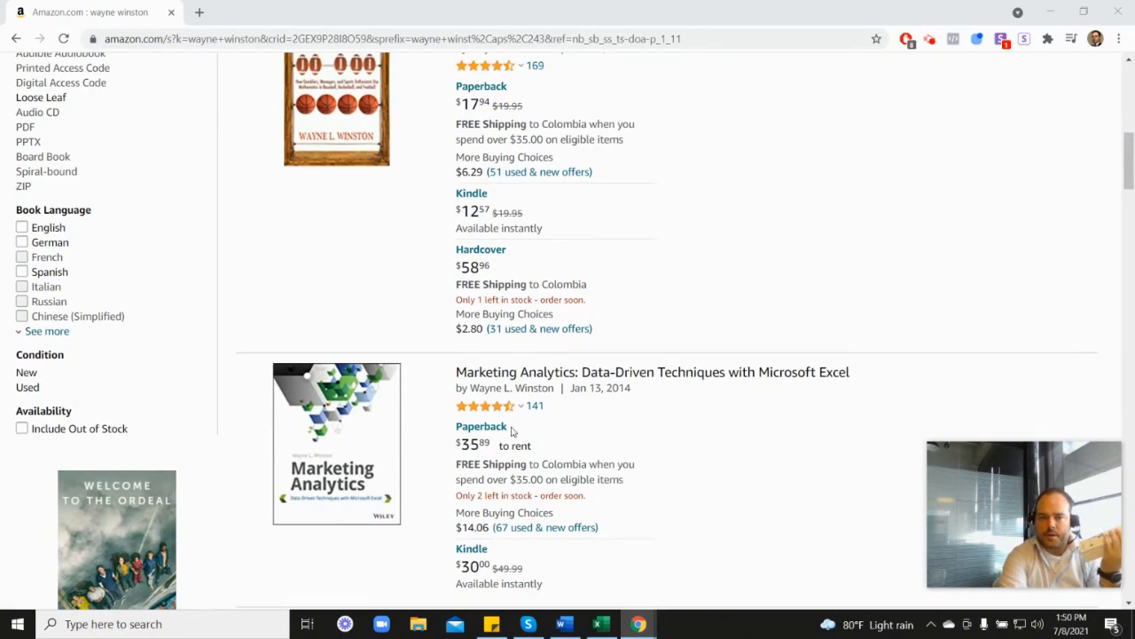
mouse_move(500, 335)
scroll(663, 337, up, 6)
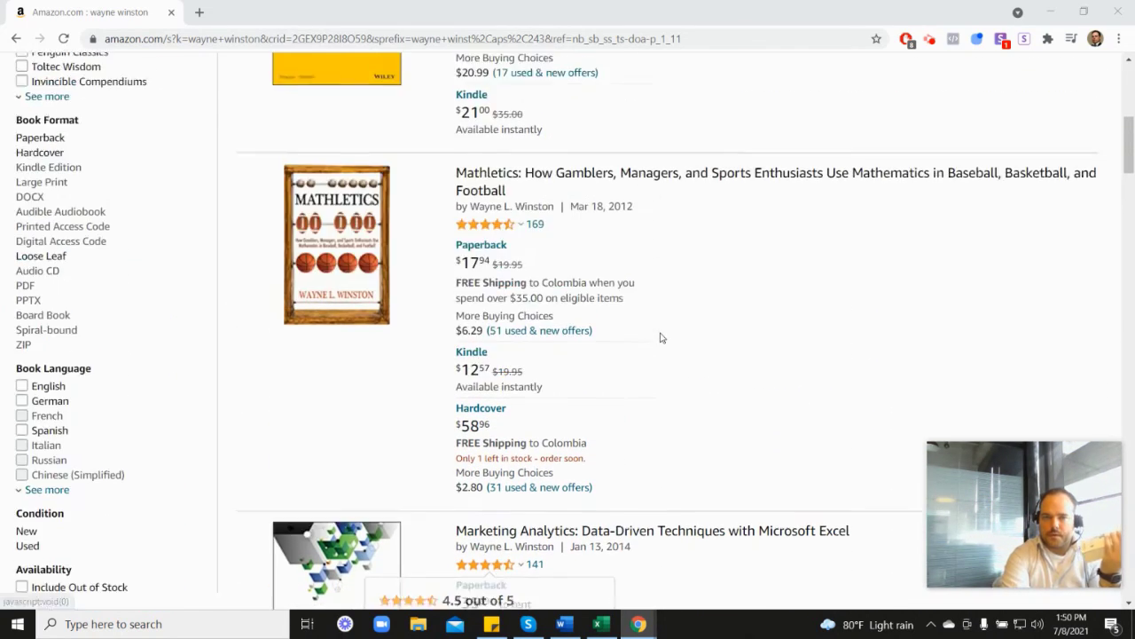